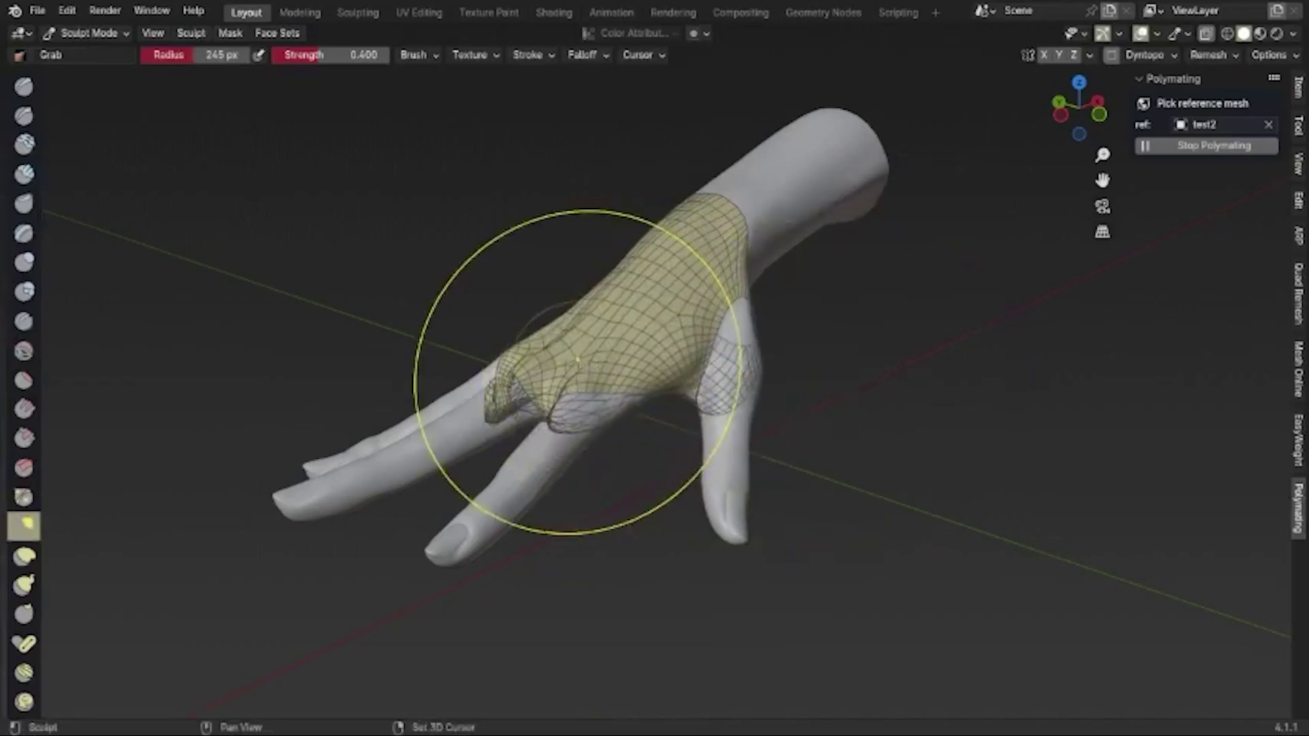
# - Orbit around the Polymating hand, then move the bike's selected fairing vertex along Y
pyautogui.moveTo(576, 359); pyautogui.dragTo(477, 381, button='middle')
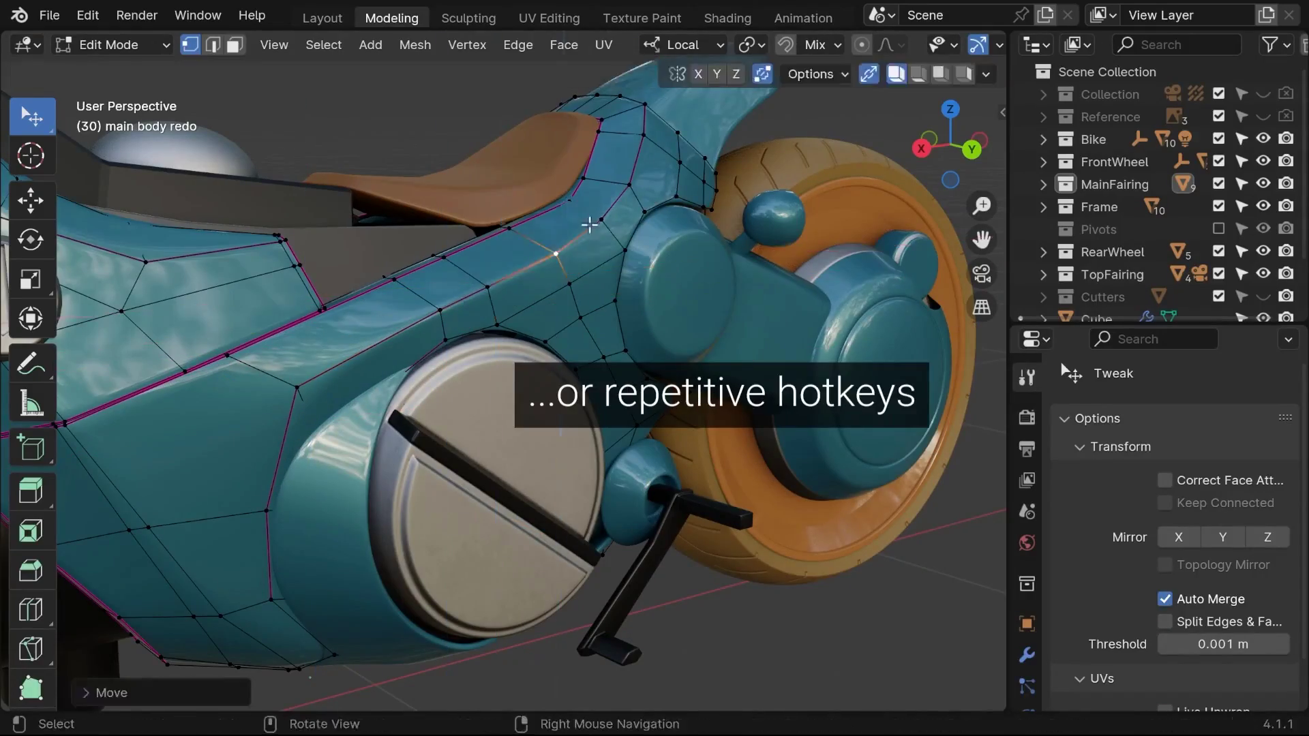
pyautogui.moveTo(623, 253); pyautogui.dragTo(779, 181, button='middle')
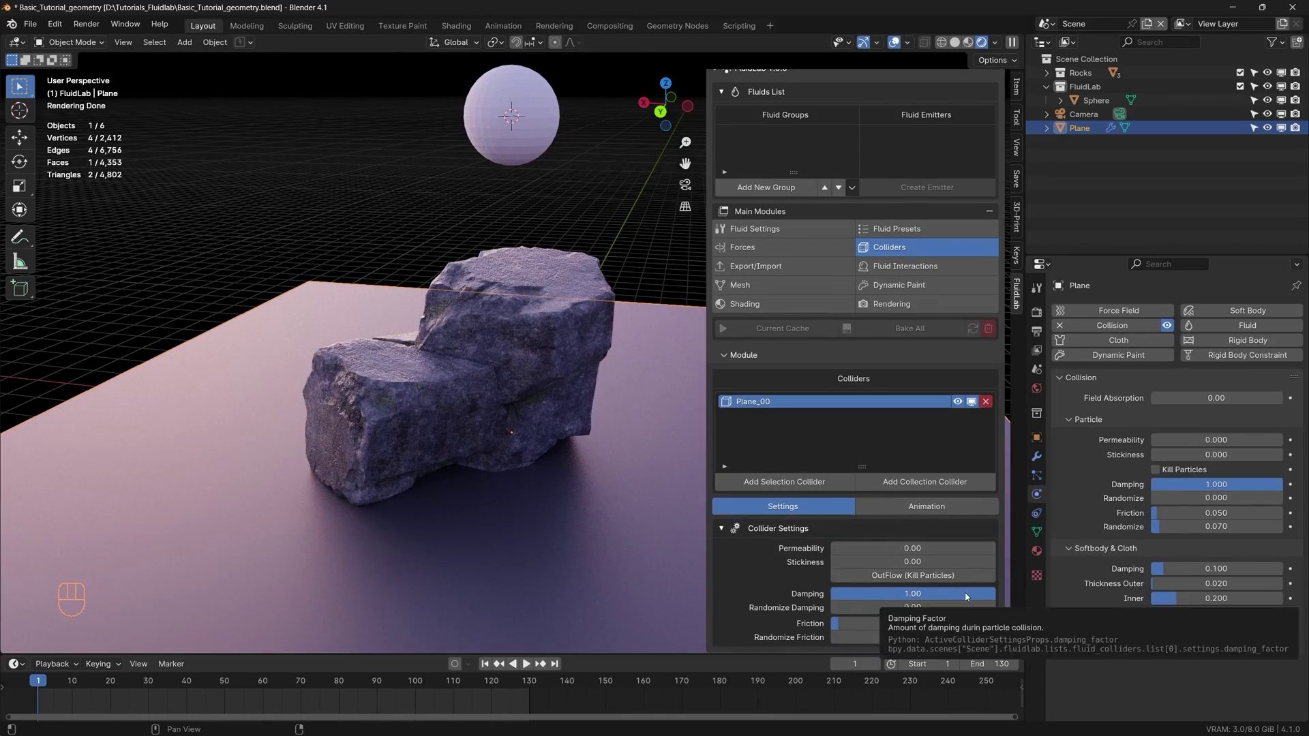
# - Add the selected rock to the FluidLab collider list
pyautogui.click(518, 311)
pyautogui.keyDown('shift'); pyautogui.click(519, 311); pyautogui.keyUp('shift')
pyautogui.click(919, 483)
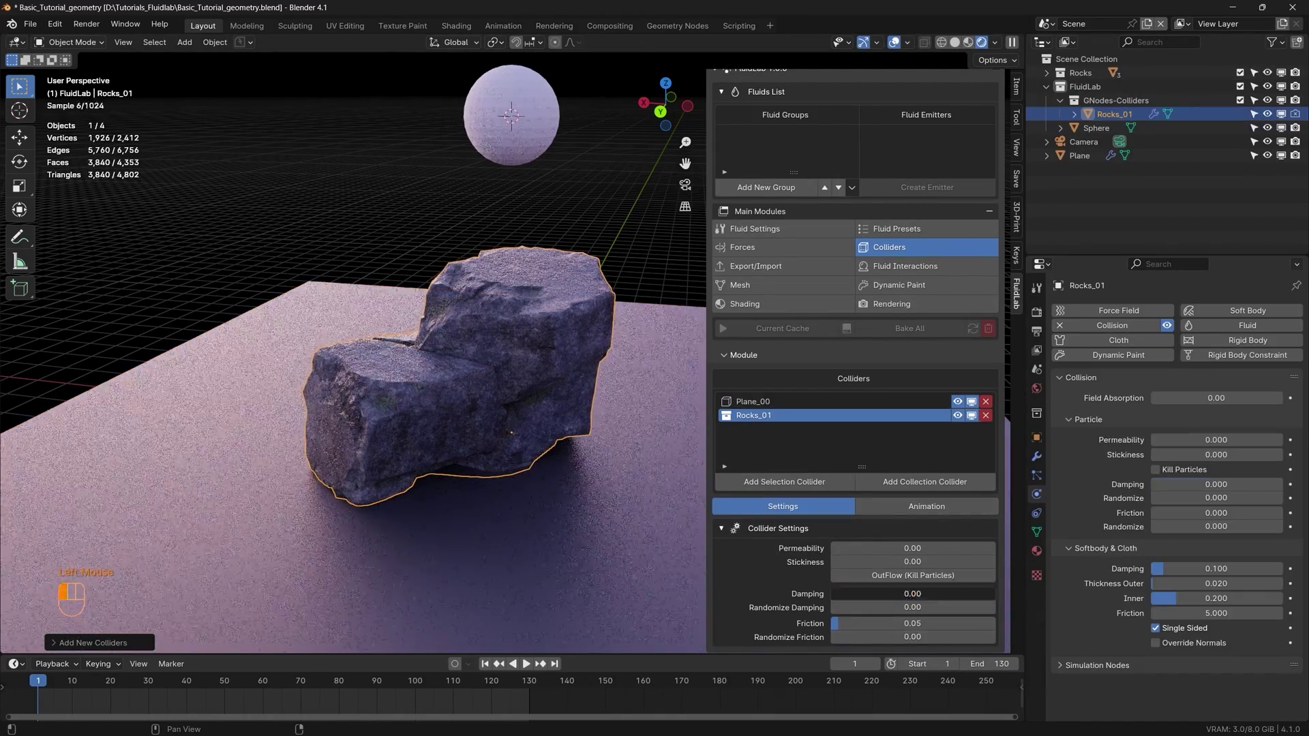
# - Make the sphere a fluid emitter group whose emission starts and ends at frame 20
pyautogui.click(535, 119)
pyautogui.click(755, 203)
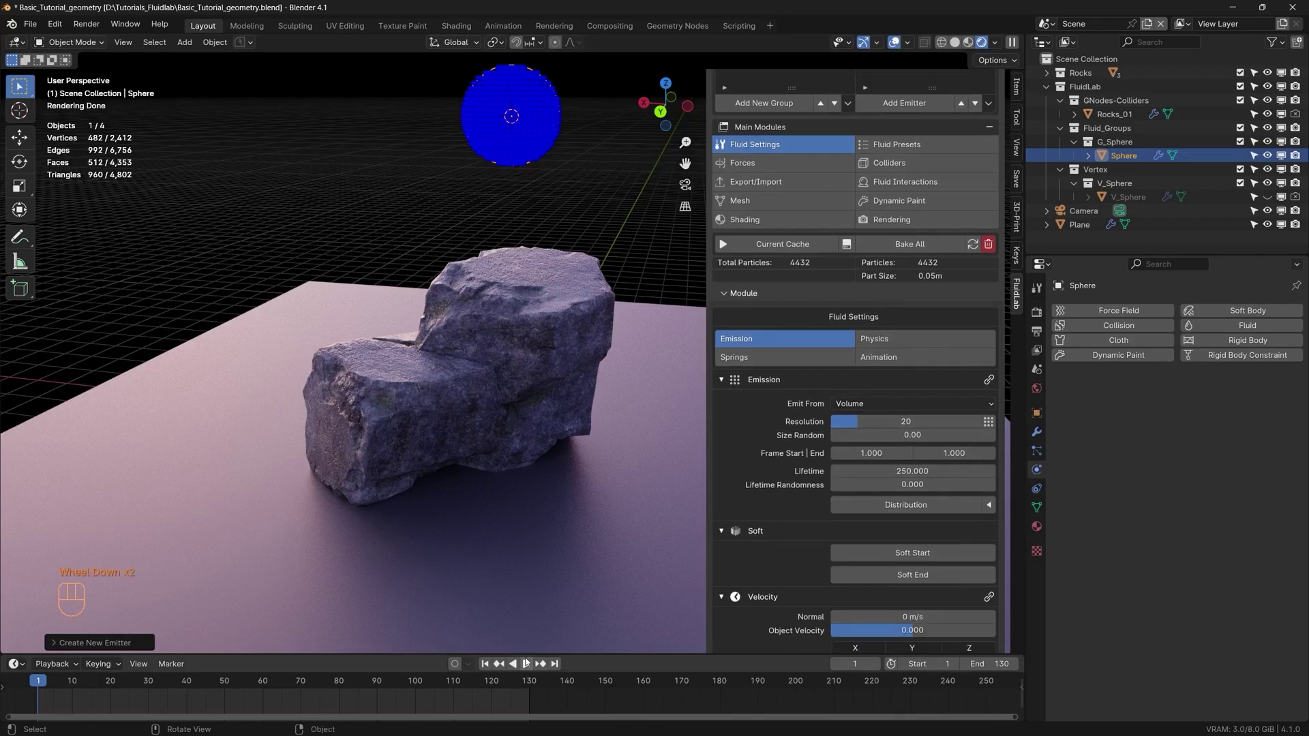
pyautogui.moveTo(541, 389); pyautogui.dragTo(534, 391, button='middle')
pyautogui.doubleClick(528, 666)
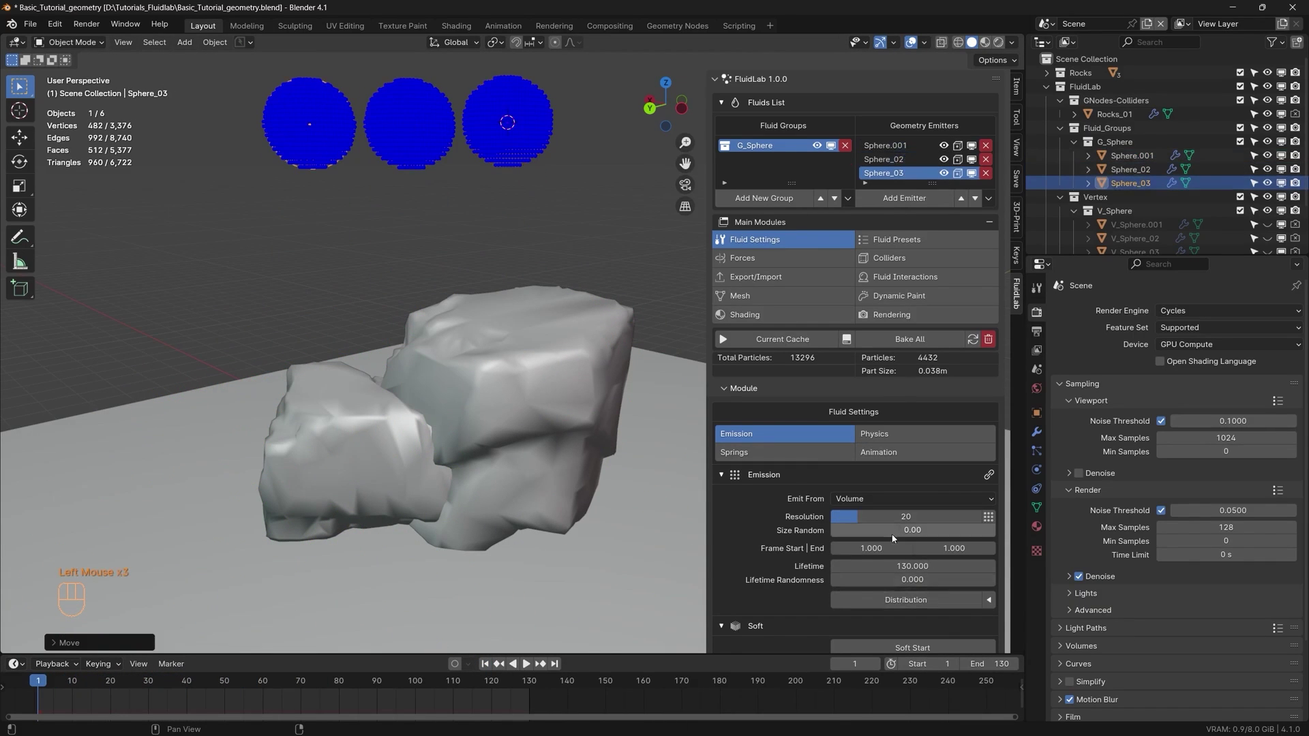
pyautogui.hotkey('ctrl', 'v')
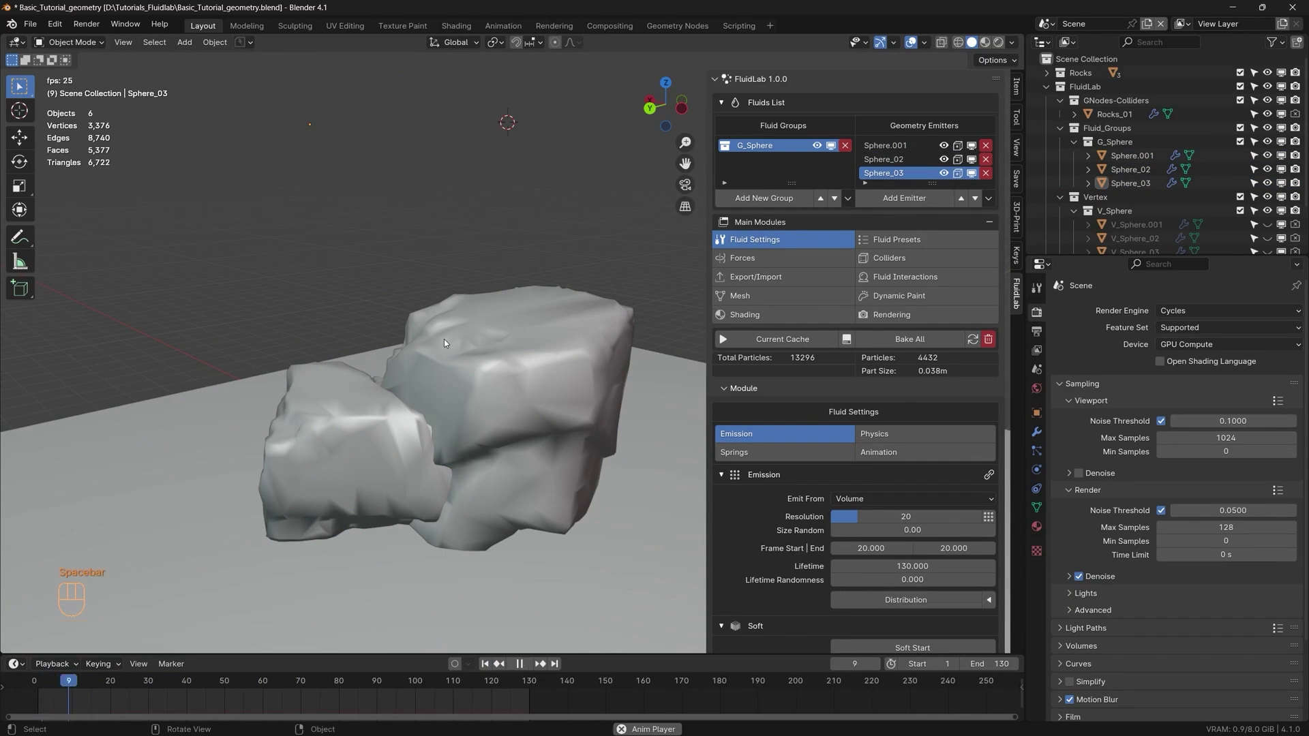
pyautogui.press('space')
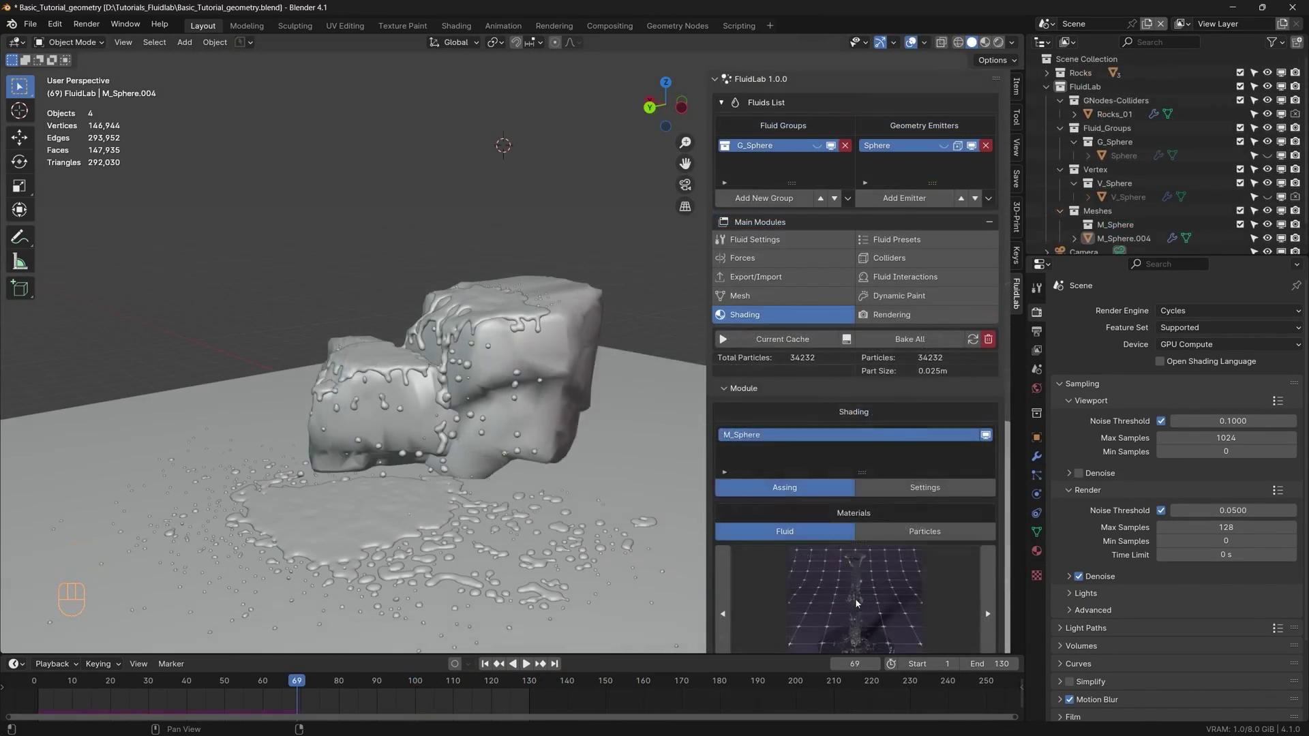
# - Apply the Water material preset from the gallery to the fluid mesh
pyautogui.click(855, 599)
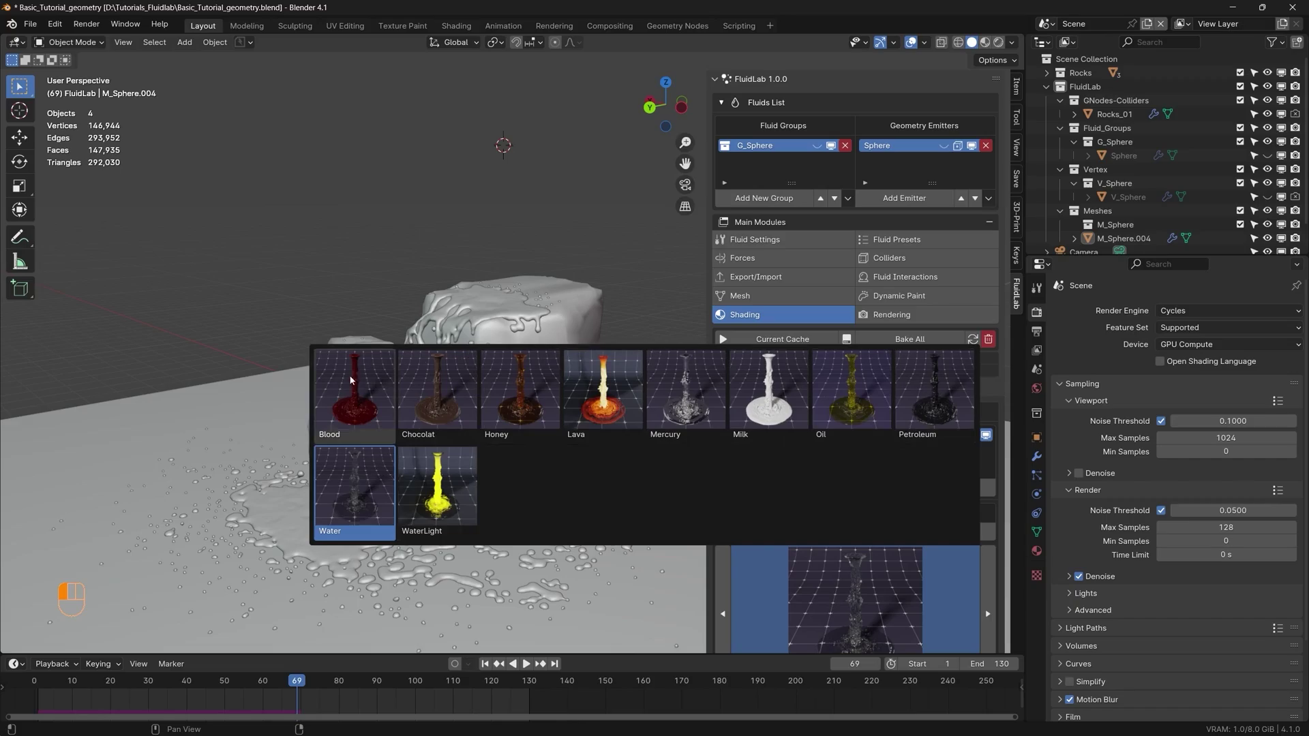
pyautogui.click(352, 500)
pyautogui.scroll(-5, 852, 409)
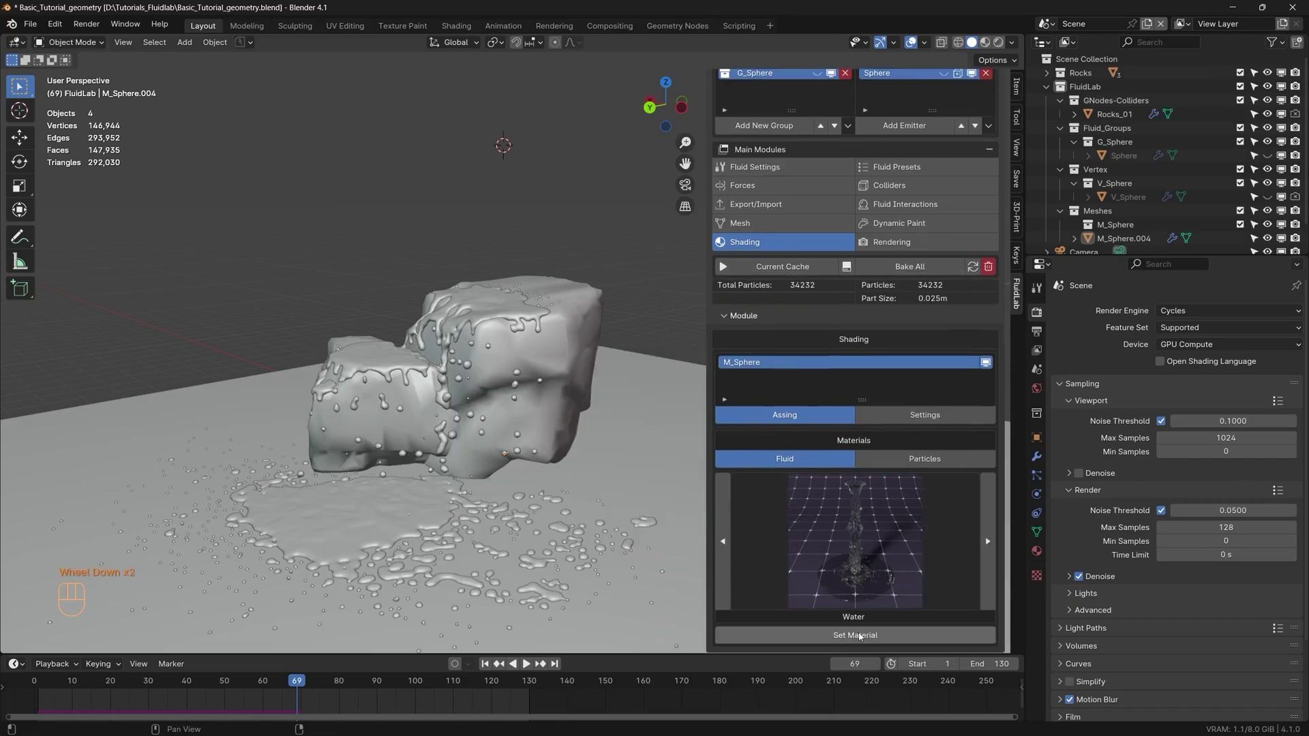
pyautogui.click(925, 487)
pyautogui.click(998, 42)
pyautogui.moveTo(470, 429); pyautogui.dragTo(477, 426, button='middle')
pyautogui.scroll(2, 463, 436)
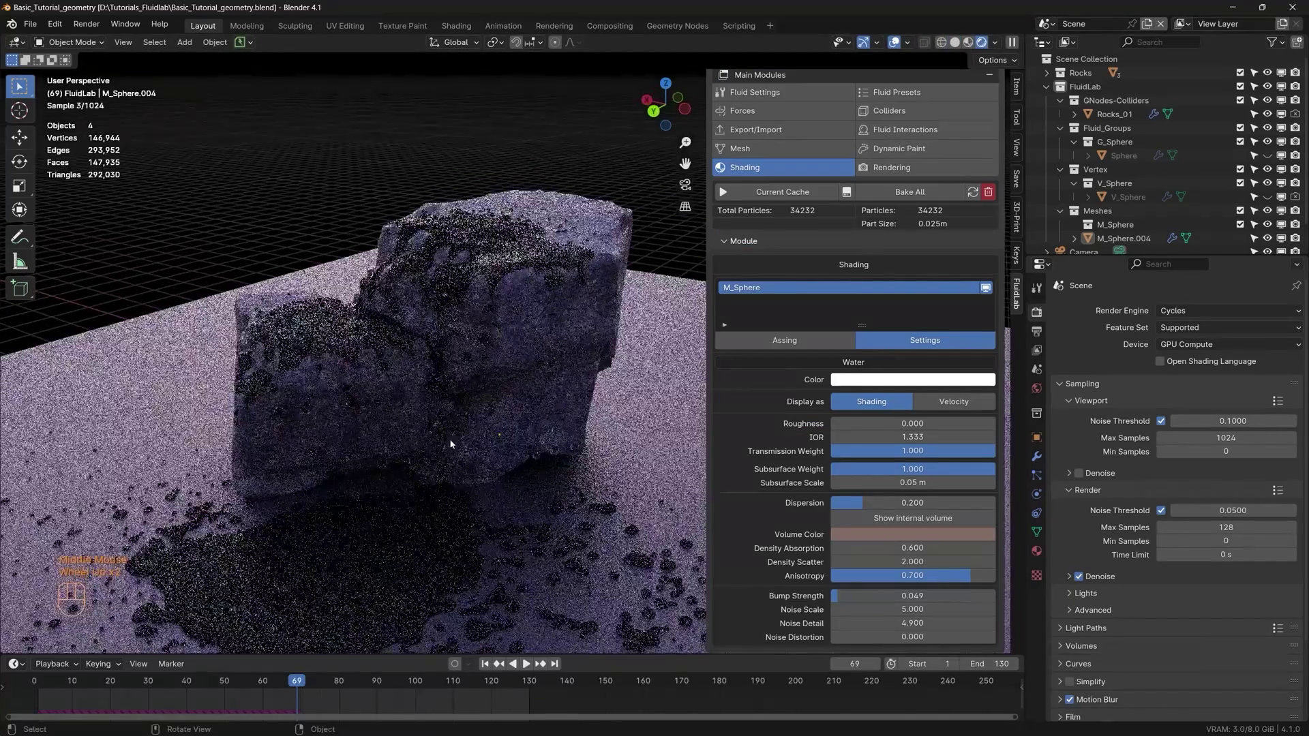
# - Review the rendered splash at frames 47, 34, 67 and 40
pyautogui.click(213, 688)
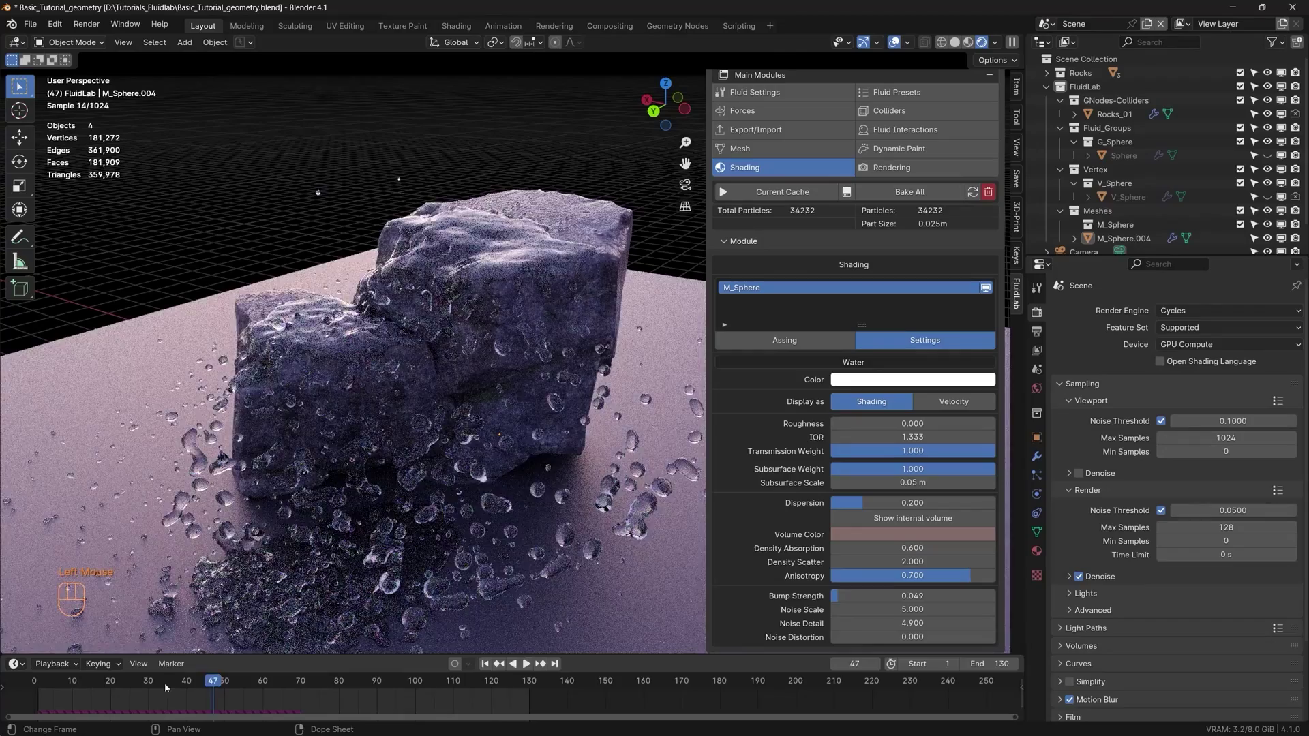
pyautogui.click(165, 686)
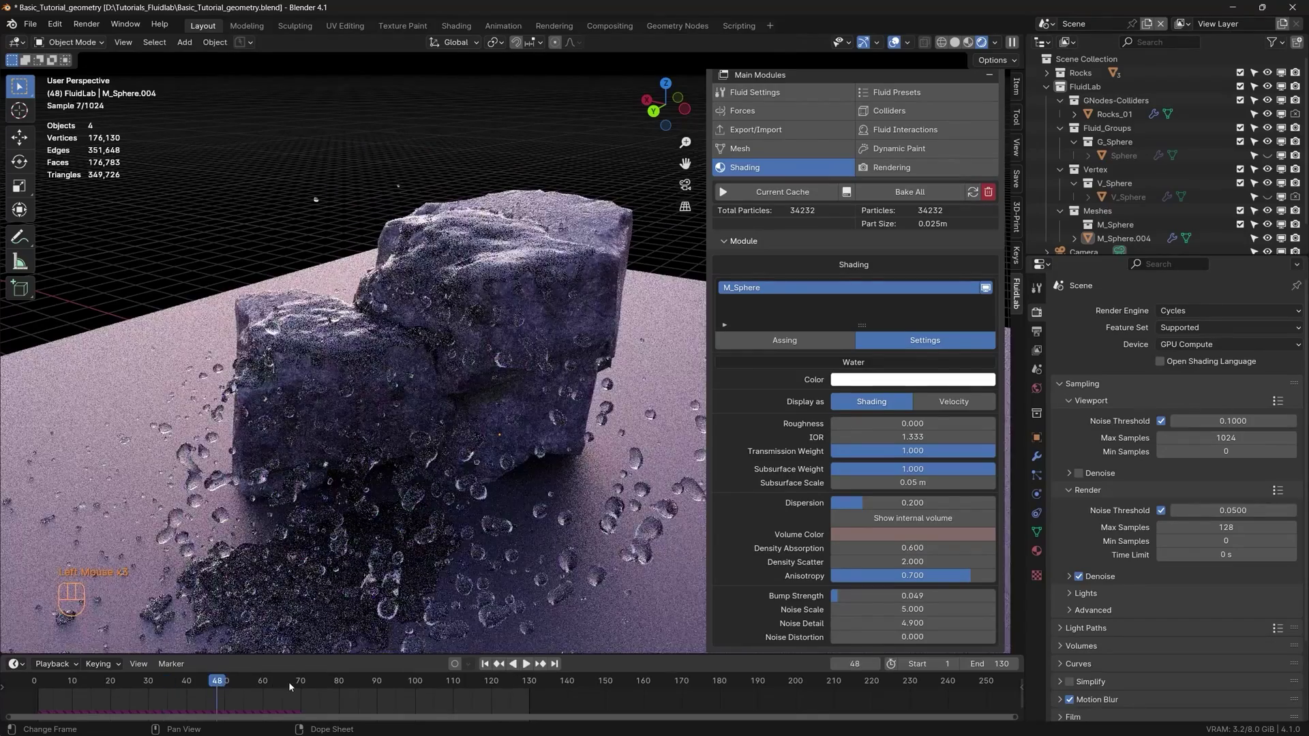
pyautogui.click(290, 685)
pyautogui.click(188, 686)
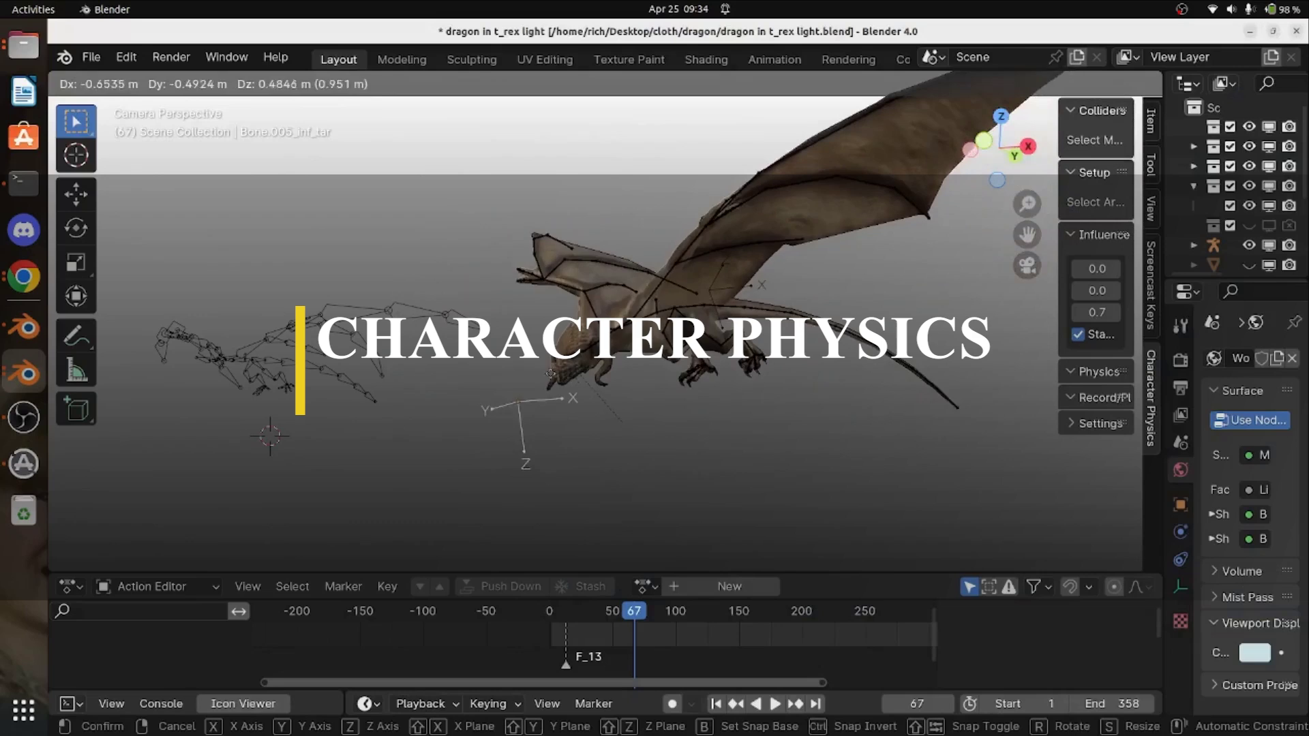
# - Reposition the dragon's bone target, snap the 3D cursor to it, and rotate it
pyautogui.click(658, 468)
pyautogui.hotkey('shift', 's')
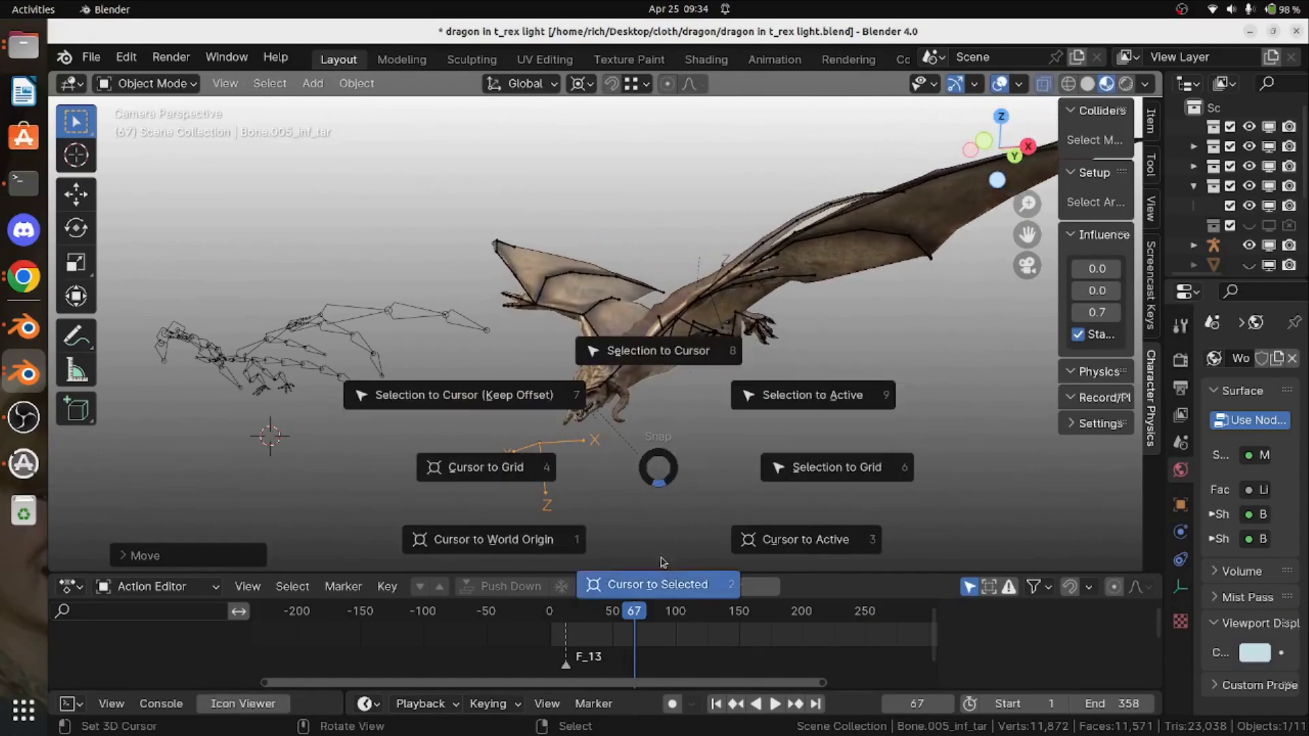
pyautogui.click(661, 562)
pyautogui.press('r')
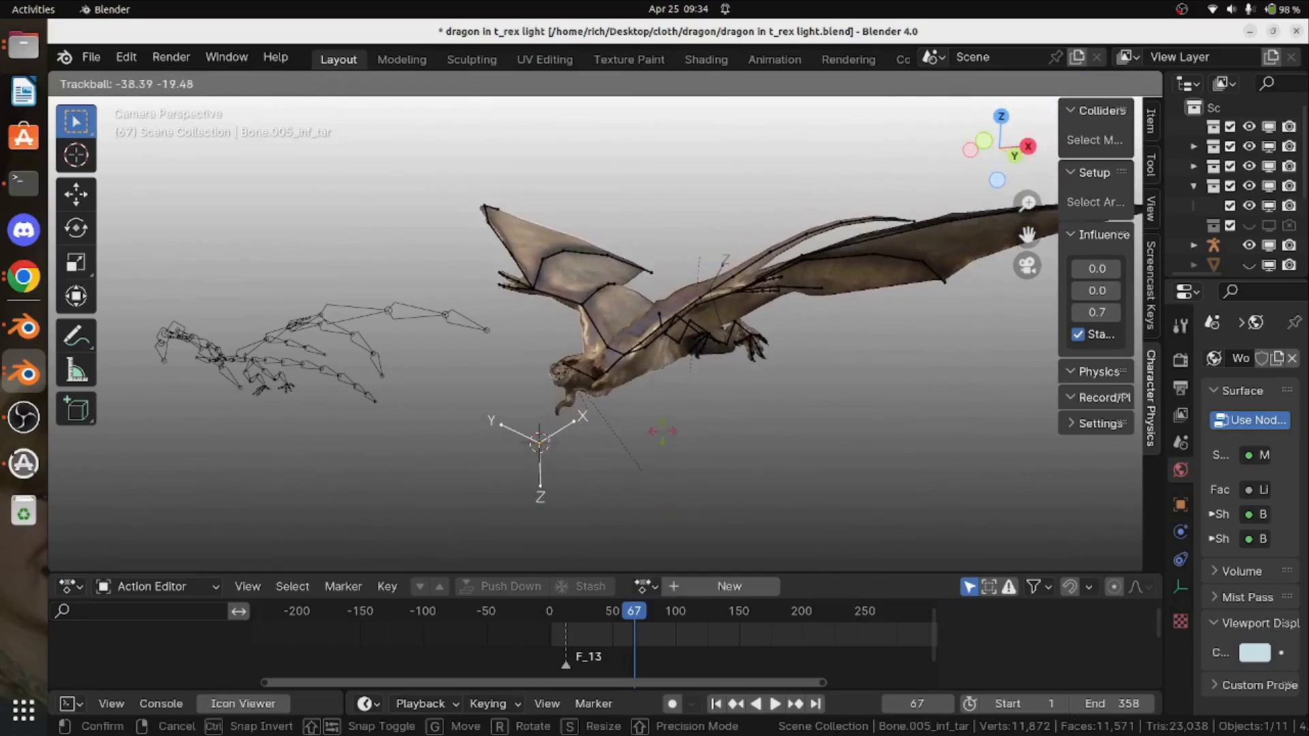
pyautogui.click(508, 453)
pyautogui.hotkey('ctrl', 'Tab')
# - Play the dragon flight, step back to frame 61, then release the chain to swing the ball
pyautogui.press('space')
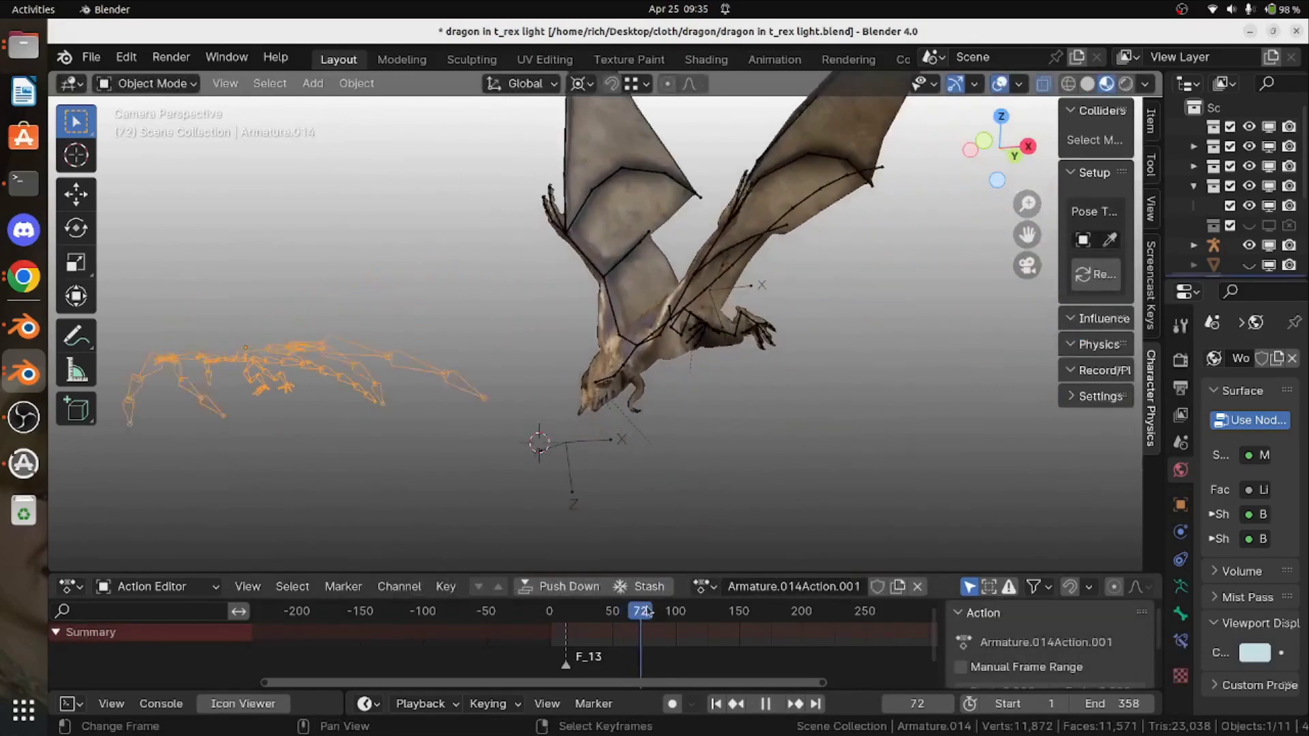
pyautogui.moveTo(659, 615); pyautogui.dragTo(628, 616)
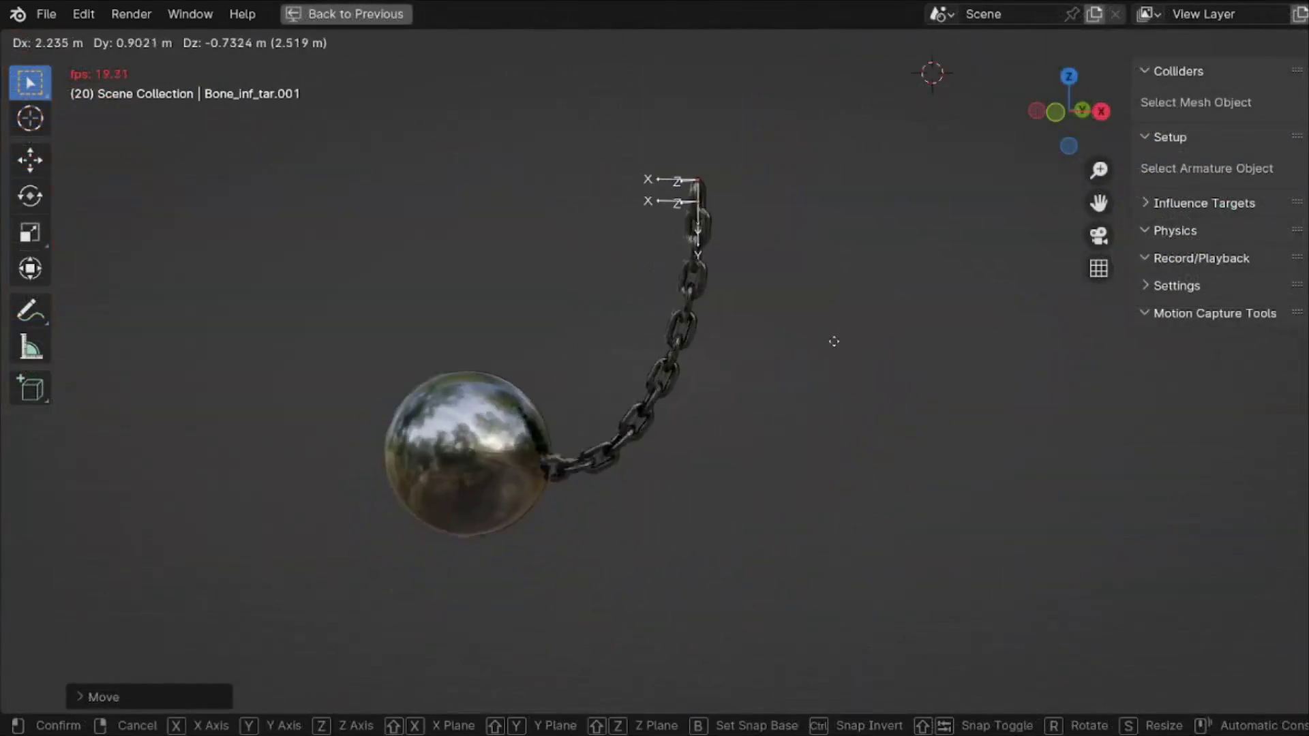
pyautogui.click(834, 341)
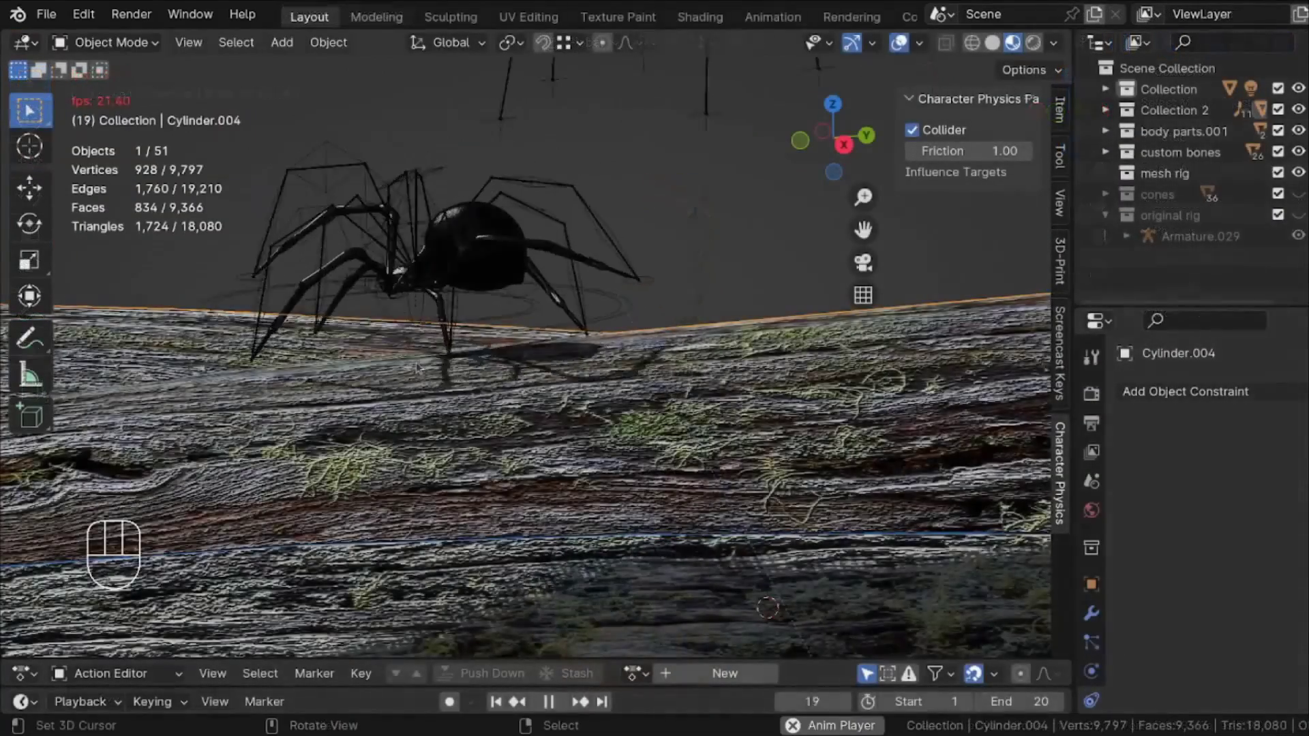
pyautogui.keyDown('shift'); pyautogui.moveTo(417, 366); pyautogui.dragTo(518, 362, button='middle'); pyautogui.keyUp('shift')
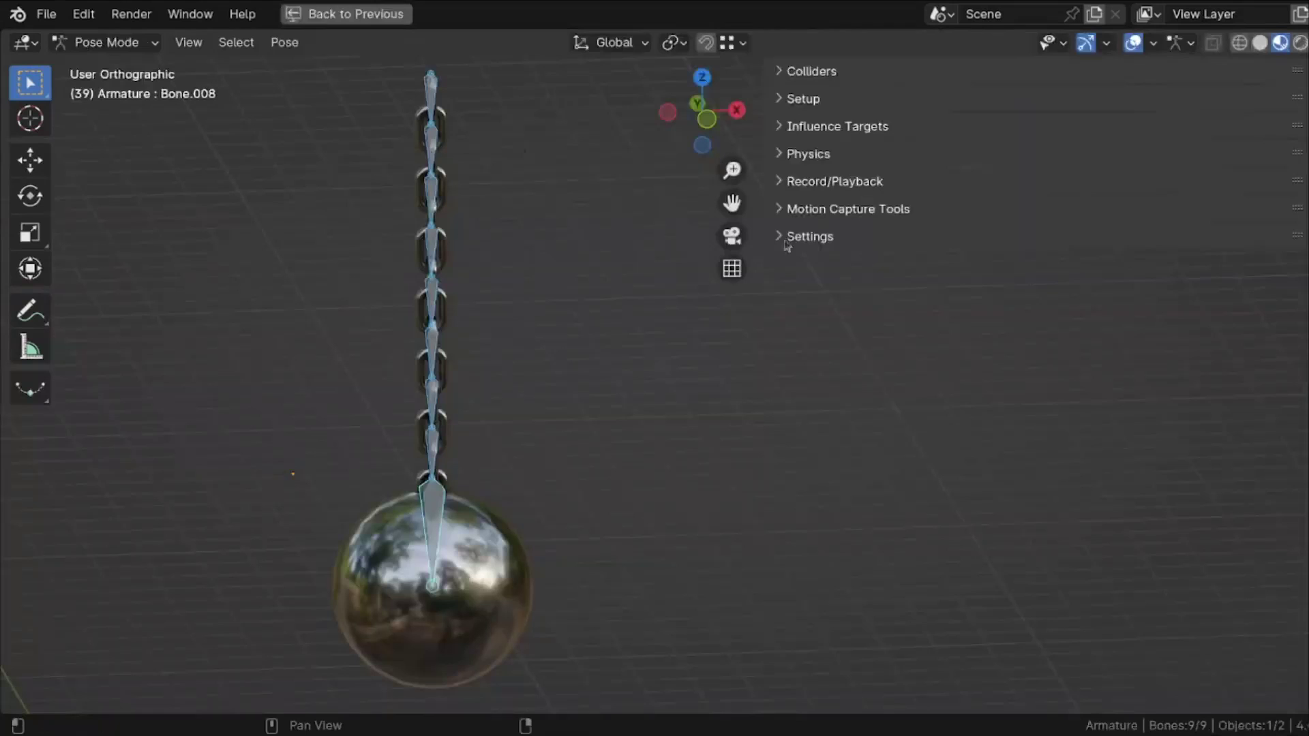
# - Browse the Character Physics sidebar sections: motion capture, record/playback, physics, influence targets, setup
pyautogui.click(783, 237)
pyautogui.click(781, 209)
pyautogui.click(780, 209)
pyautogui.click(780, 181)
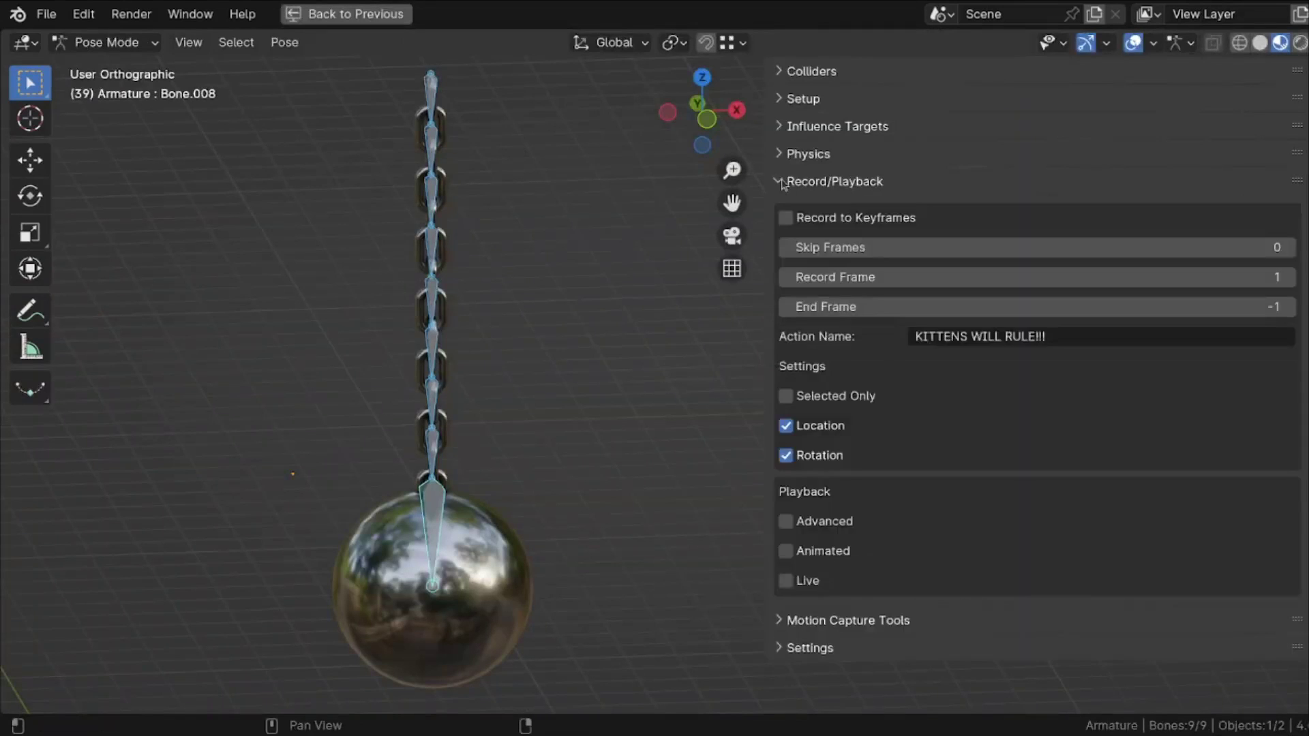
pyautogui.click(781, 182)
pyautogui.click(780, 154)
pyautogui.click(780, 155)
pyautogui.click(781, 126)
pyautogui.click(781, 126)
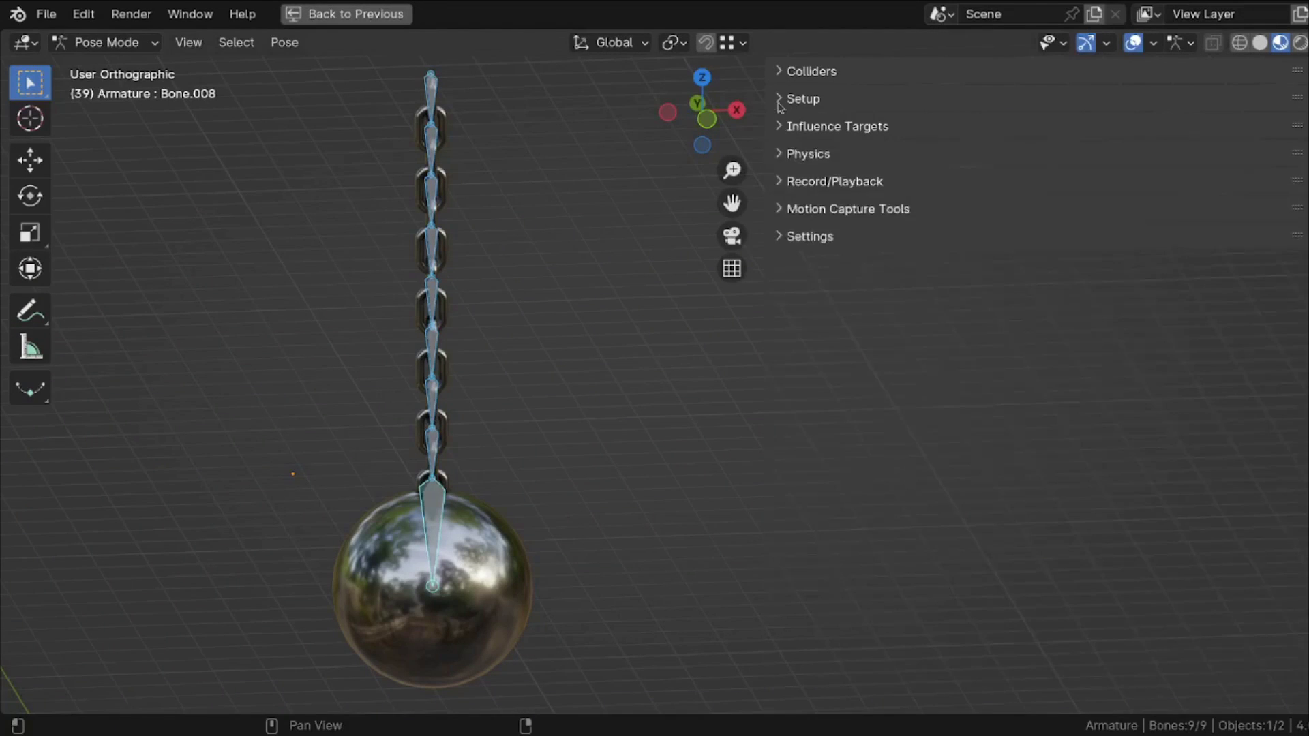
pyautogui.click(780, 100)
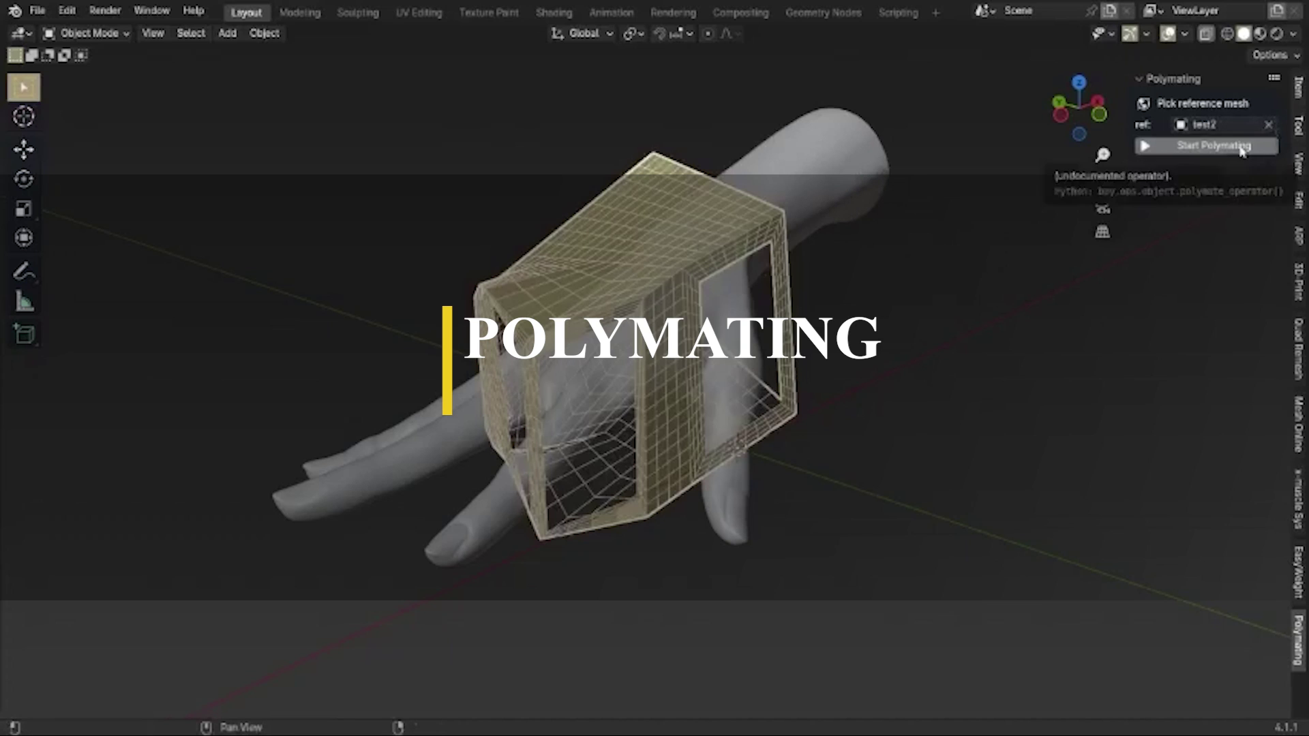
# - Run Start Polymating to wrap the cage onto the hand and inspect its back from several angles
pyautogui.click(864, 376)
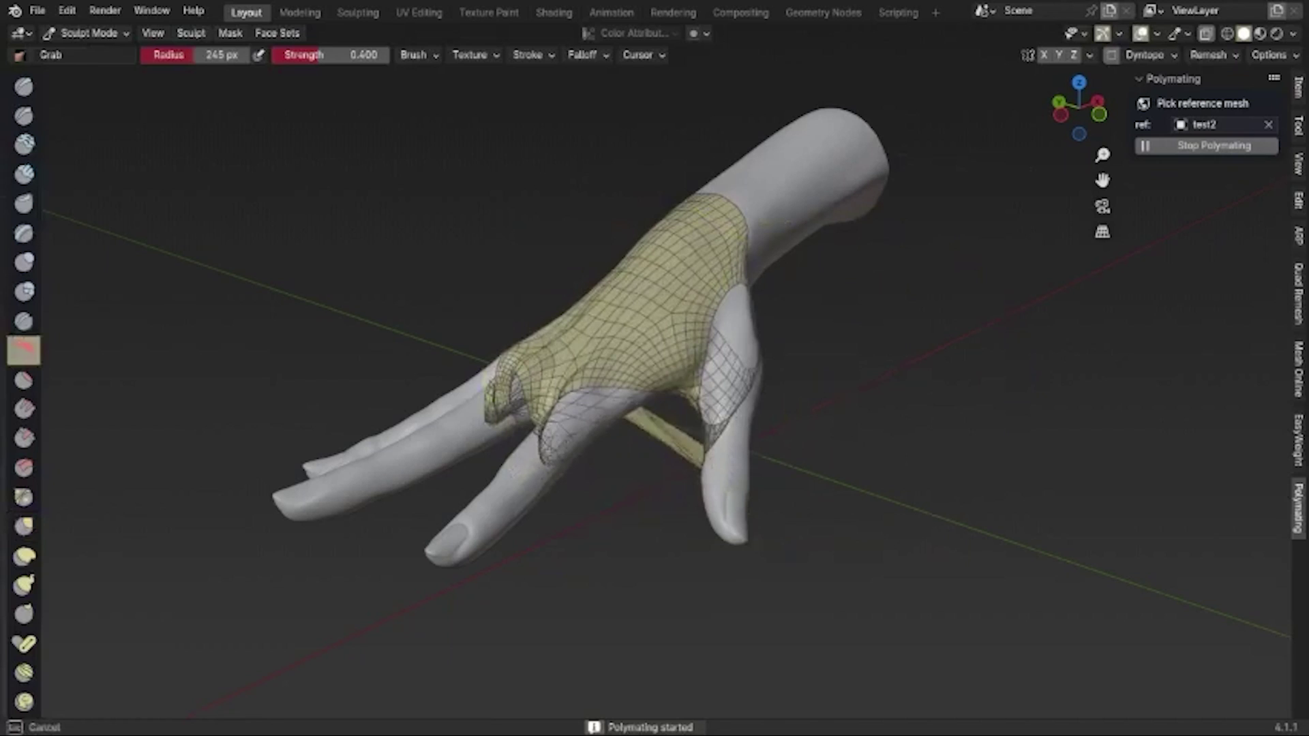
pyautogui.moveTo(570, 374)
pyautogui.mouseDown(button='middle')
pyautogui.moveTo(689, 381)
pyautogui.moveTo(723, 354)
pyautogui.moveTo(763, 348)
pyautogui.mouseUp(button='middle')
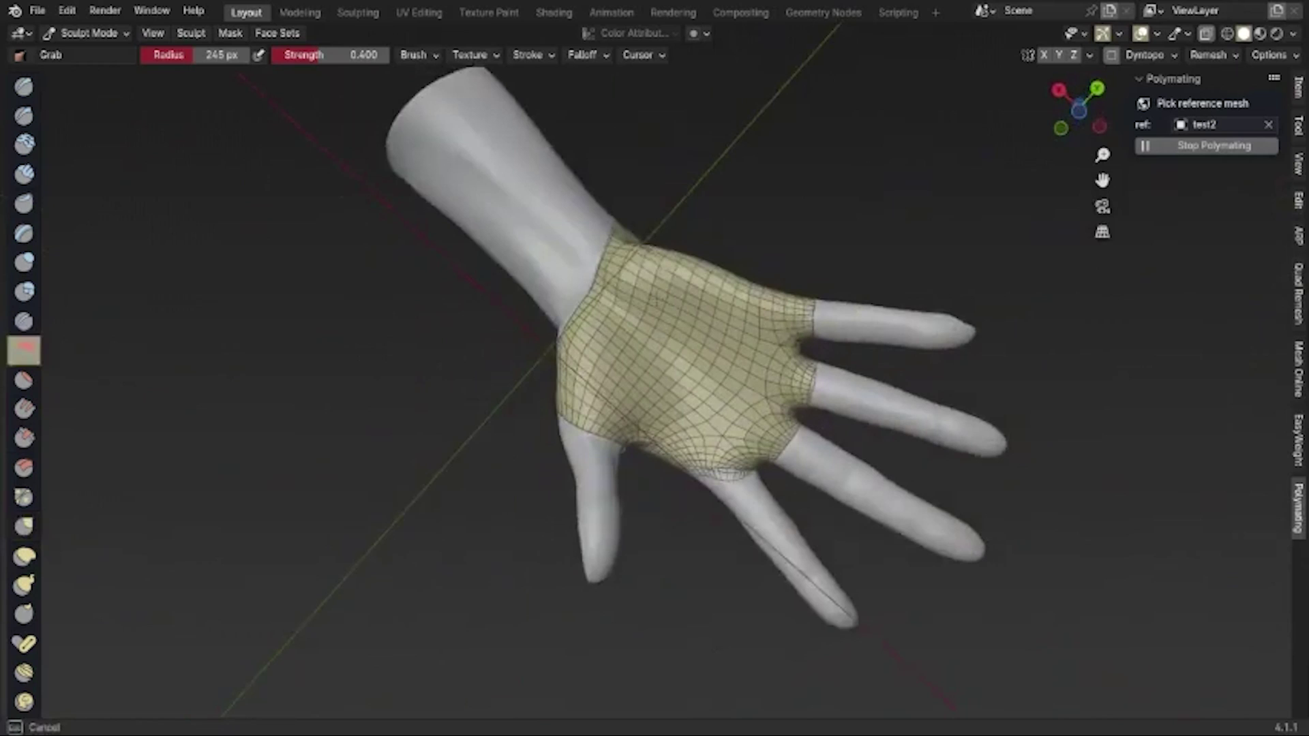
pyautogui.moveTo(671, 276)
pyautogui.mouseDown(button='middle')
pyautogui.moveTo(579, 480)
pyautogui.moveTo(527, 286)
pyautogui.moveTo(686, 327)
pyautogui.mouseUp(button='middle')
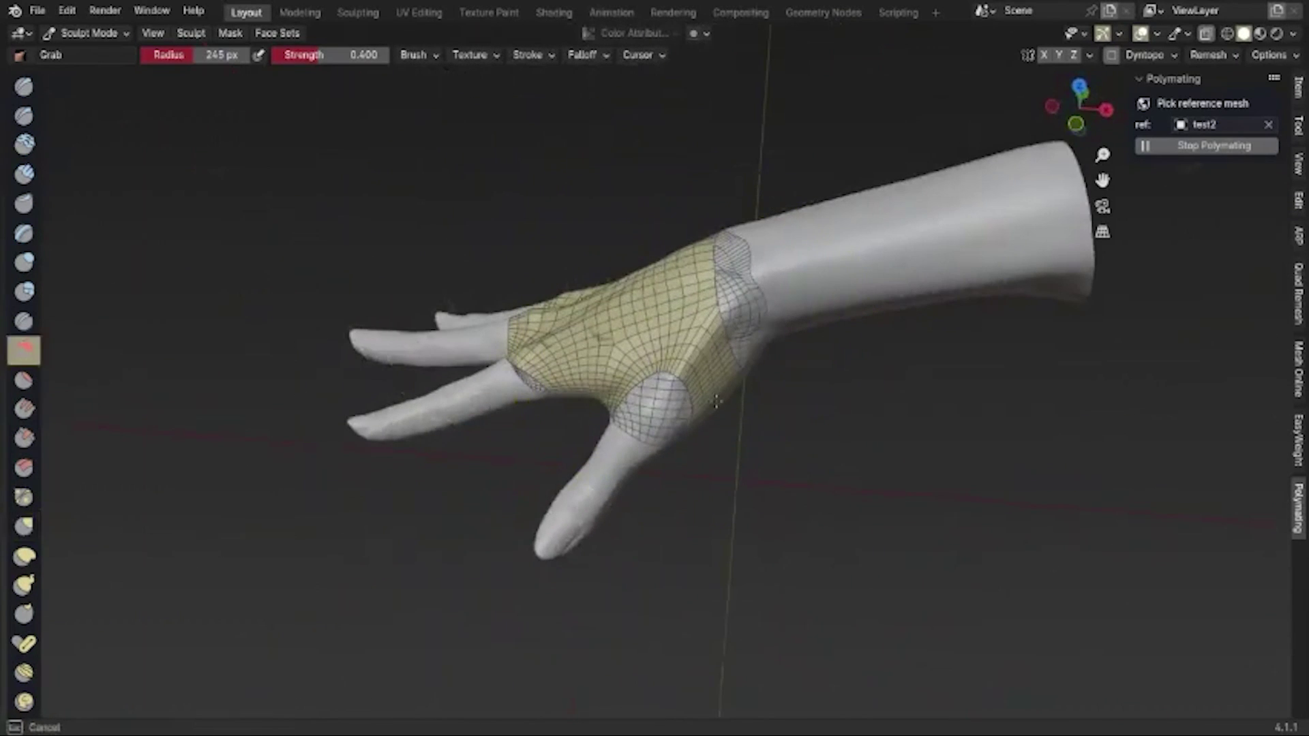
pyautogui.moveTo(588, 328); pyautogui.dragTo(525, 430, button='middle')
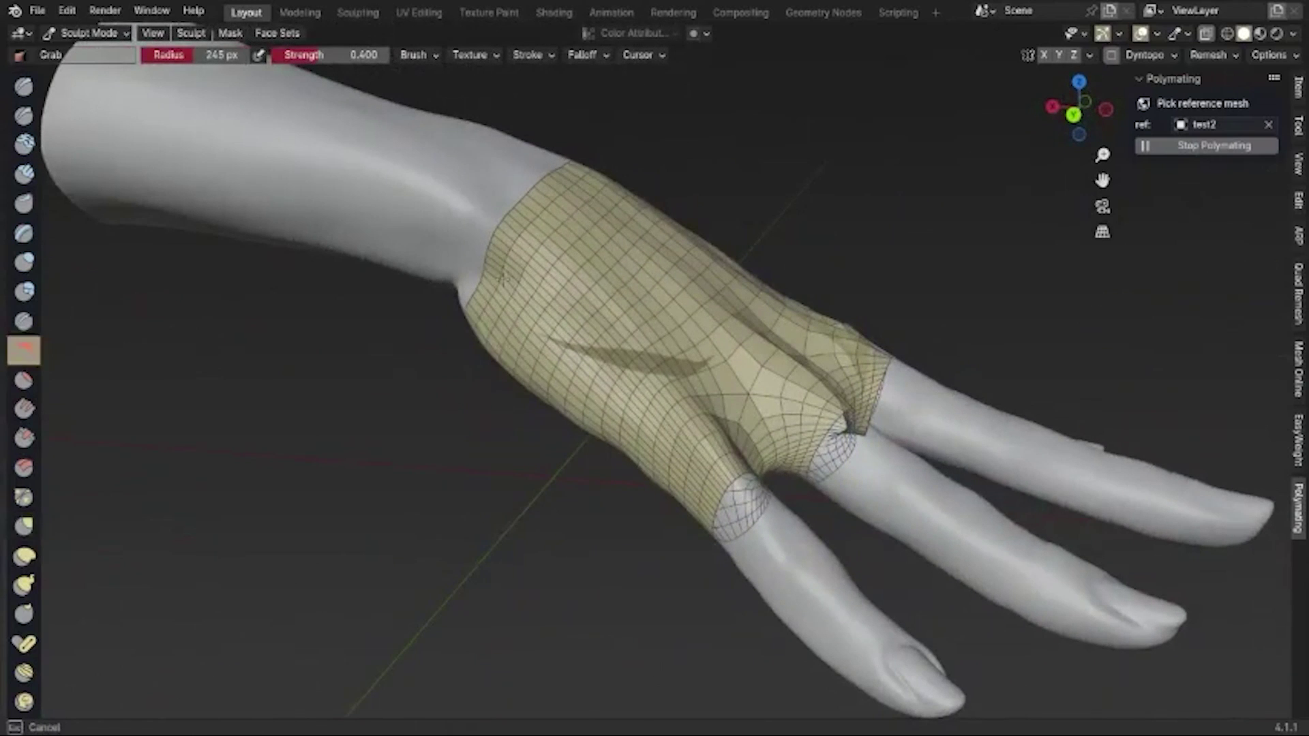
pyautogui.moveTo(545, 231); pyautogui.dragTo(450, 355, button='middle')
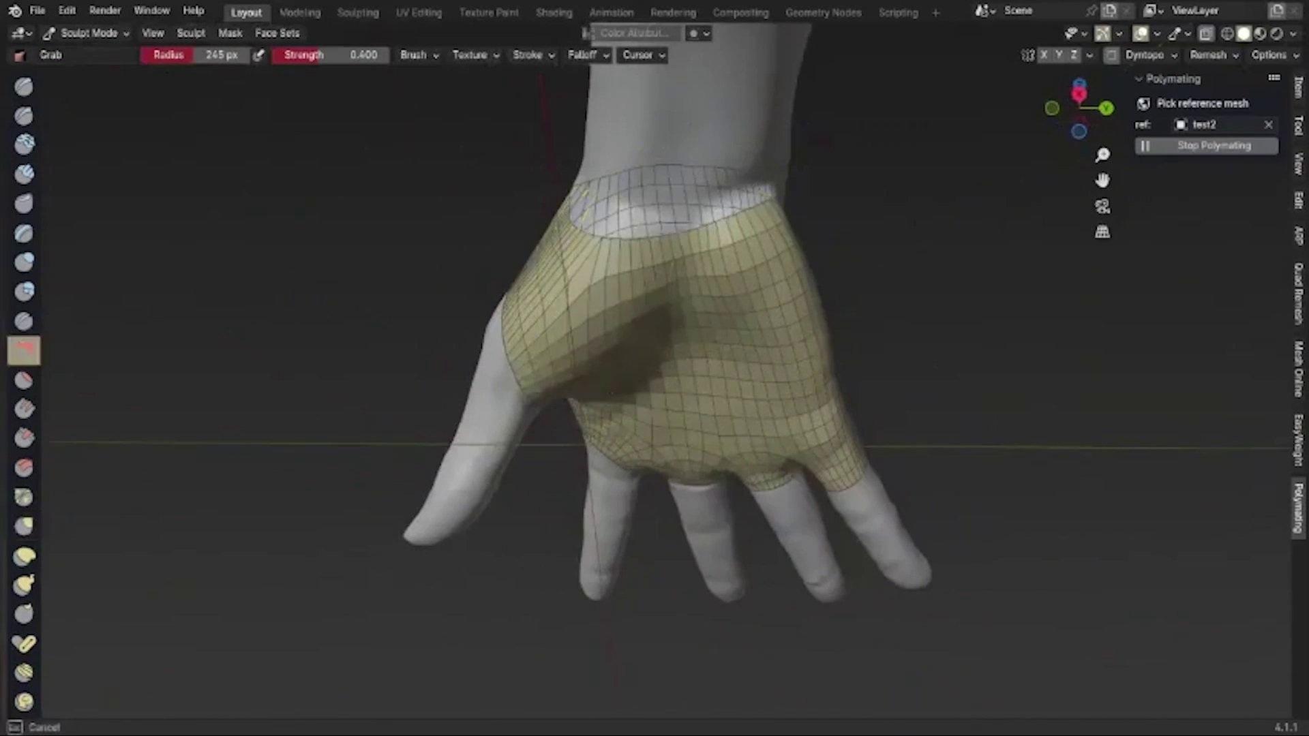
pyautogui.moveTo(682, 389)
pyautogui.mouseDown(button='middle')
pyautogui.moveTo(592, 373)
pyautogui.moveTo(516, 454)
pyautogui.mouseUp(button='middle')
pyautogui.moveTo(767, 349)
pyautogui.mouseDown(button='middle')
pyautogui.moveTo(575, 361)
pyautogui.moveTo(753, 392)
pyautogui.mouseUp(button='middle')
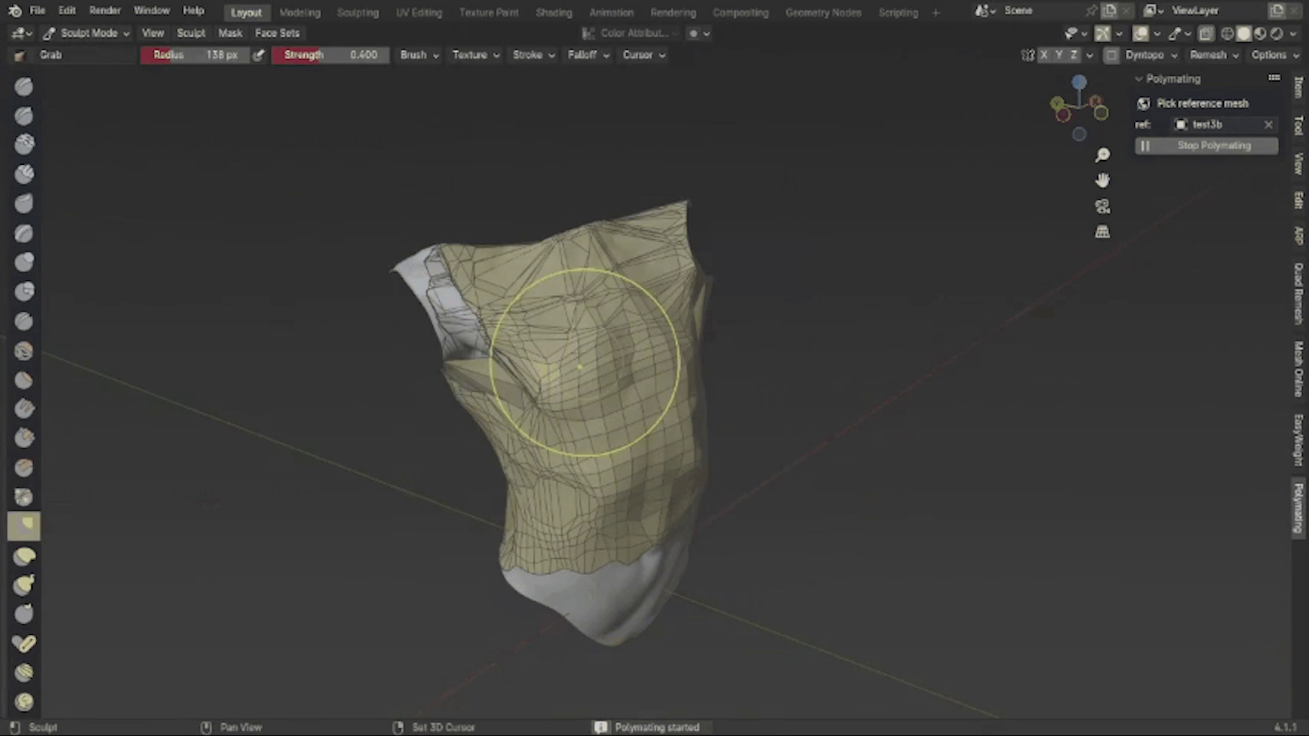
# - Orbit around the wrapped torso to a front three-quarter view
pyautogui.moveTo(681, 382); pyautogui.dragTo(832, 497, button='middle')
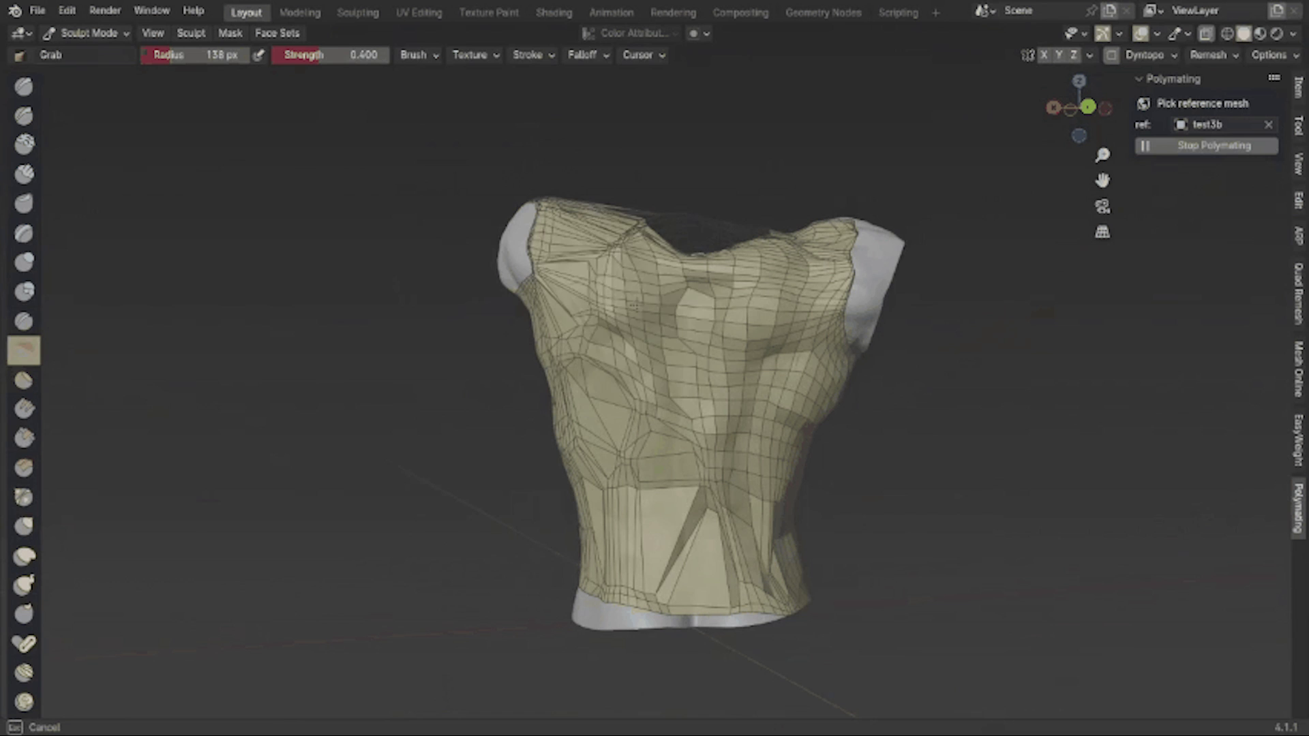
pyautogui.moveTo(703, 444)
pyautogui.mouseDown(button='middle')
pyautogui.moveTo(818, 529)
pyautogui.moveTo(749, 477)
pyautogui.moveTo(666, 239)
pyautogui.moveTo(622, 292)
pyautogui.moveTo(722, 381)
pyautogui.mouseUp(button='middle')
pyautogui.moveTo(767, 436)
pyautogui.mouseDown(button='middle')
pyautogui.moveTo(576, 313)
pyautogui.moveTo(573, 273)
pyautogui.moveTo(555, 321)
pyautogui.moveTo(631, 417)
pyautogui.moveTo(914, 447)
pyautogui.mouseUp(button='middle')
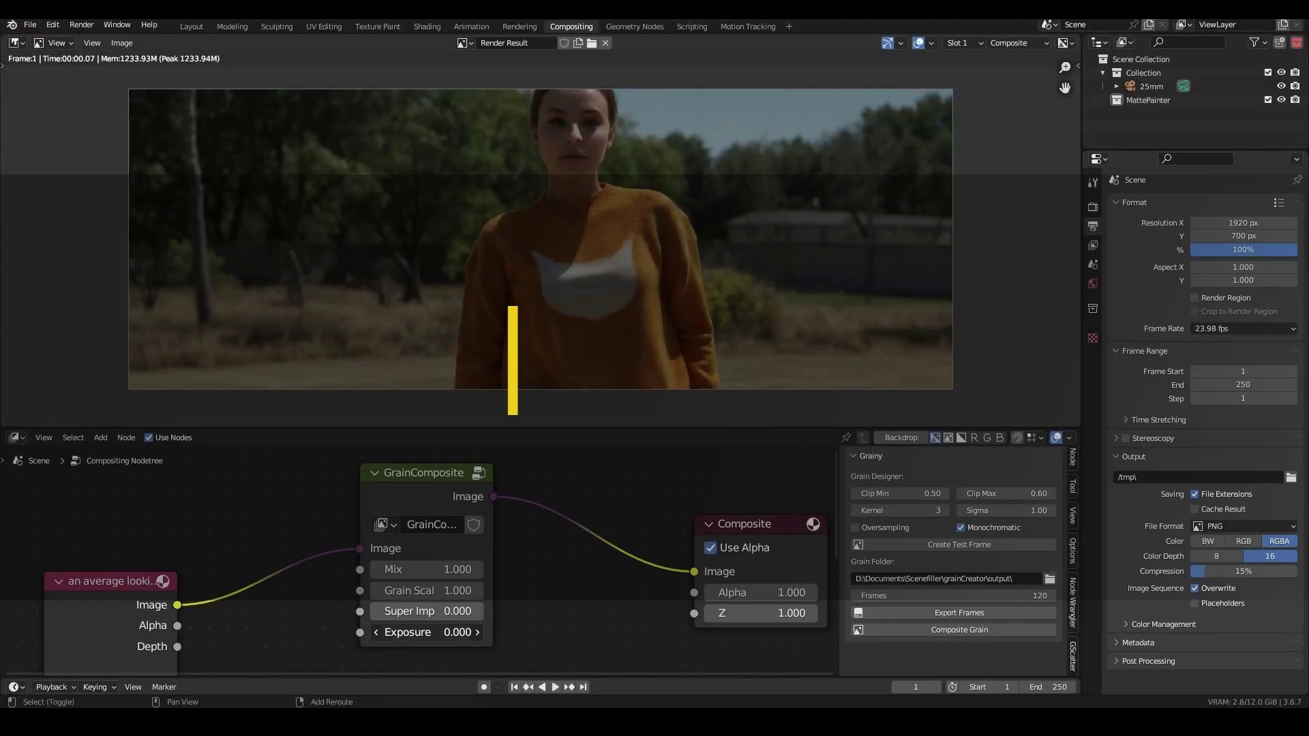
# - Drag the GrainComposite node's Exposure field up to 0.630
pyautogui.moveTo(426, 632); pyautogui.dragTo(453, 632)
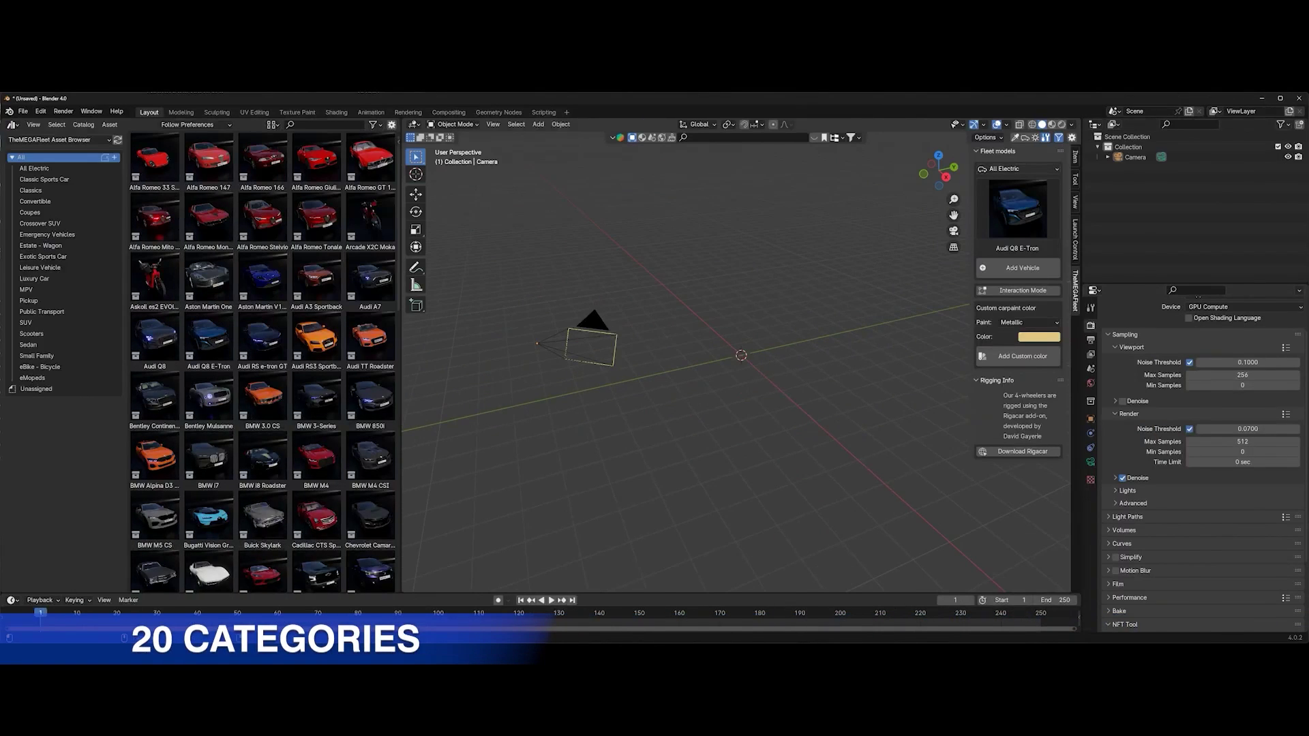
# - Repaint the Corvette with a custom carpaint colour and a Shiny finish
pyautogui.click(1018, 168)
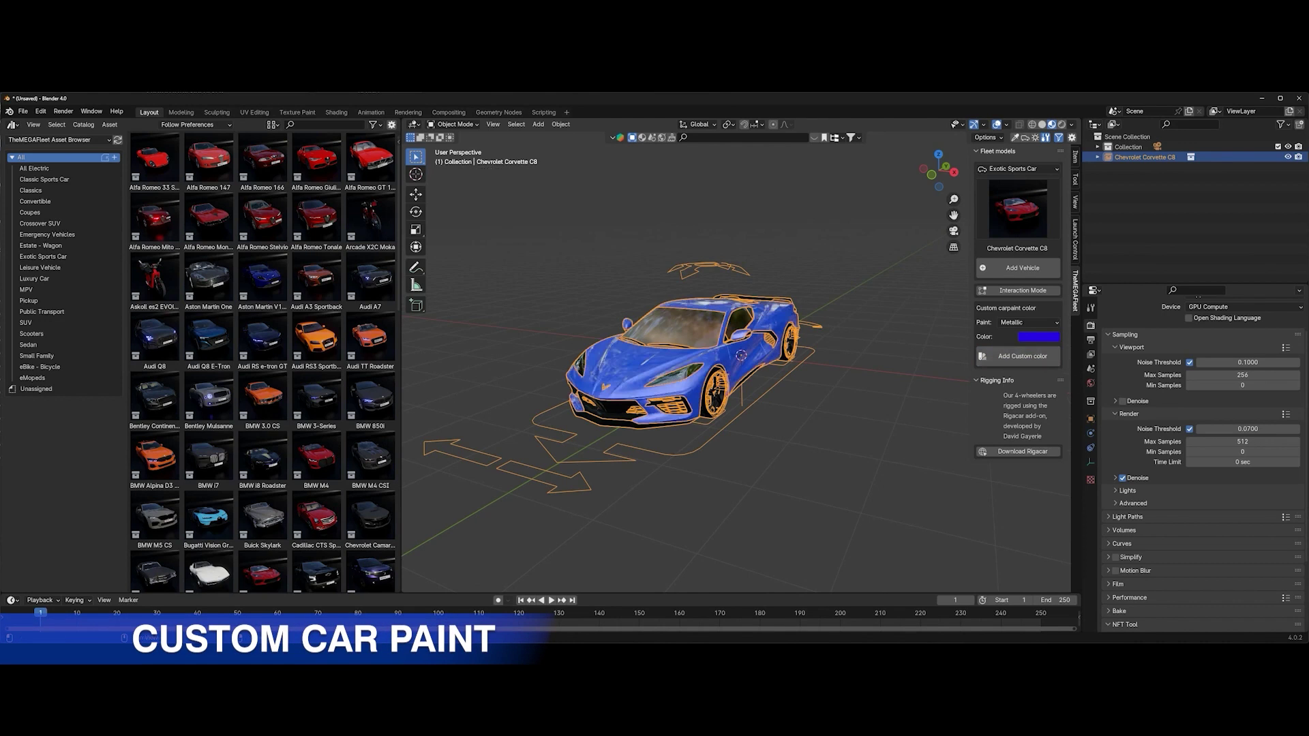
pyautogui.click(1038, 336)
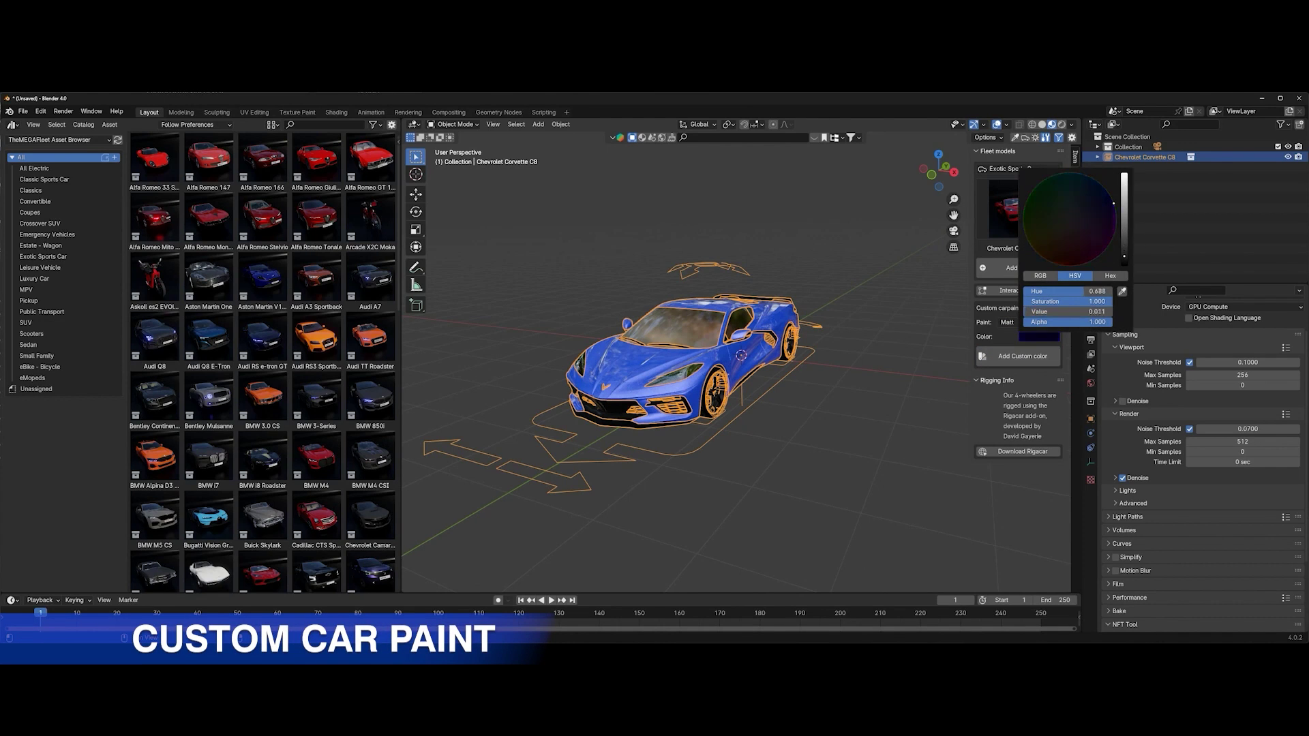
pyautogui.click(1023, 355)
pyautogui.click(1010, 356)
pyautogui.click(1038, 336)
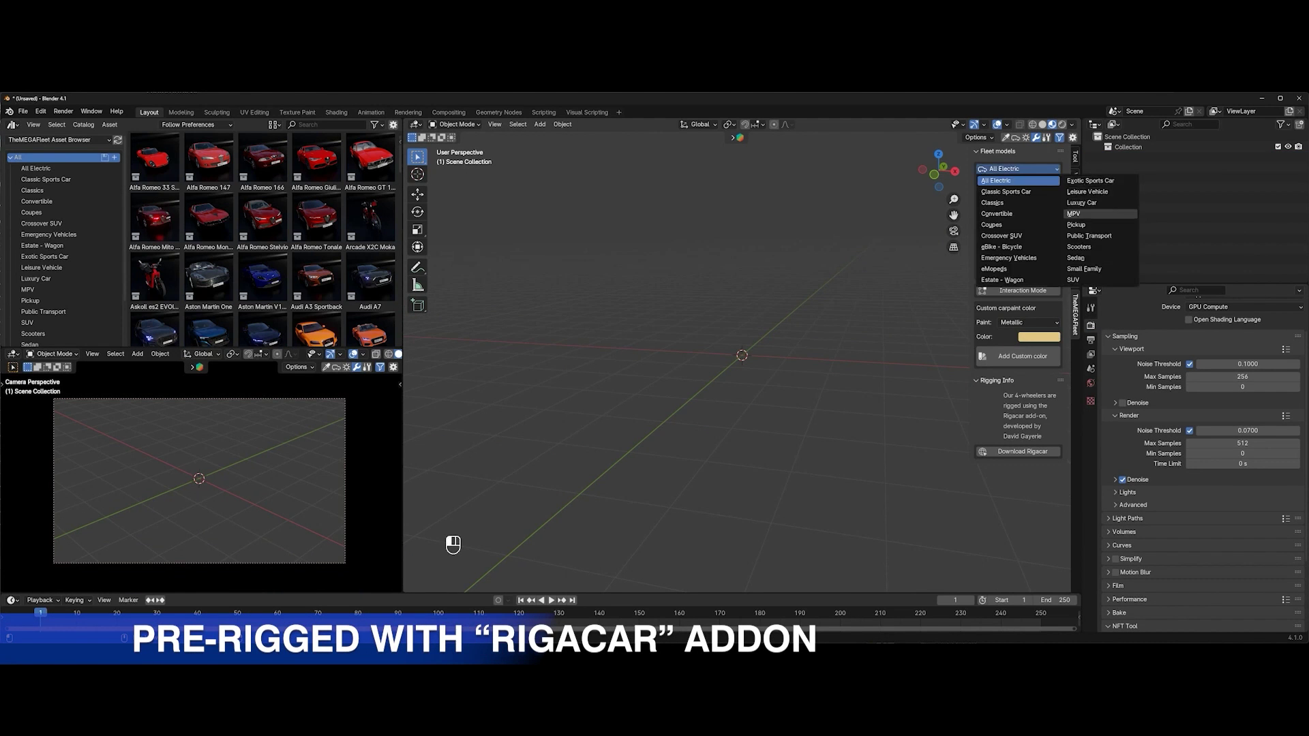
# - Choose Pickup > Ford F150 and add the truck to the scene
pyautogui.click(1075, 225)
pyautogui.click(1015, 209)
pyautogui.click(1107, 272)
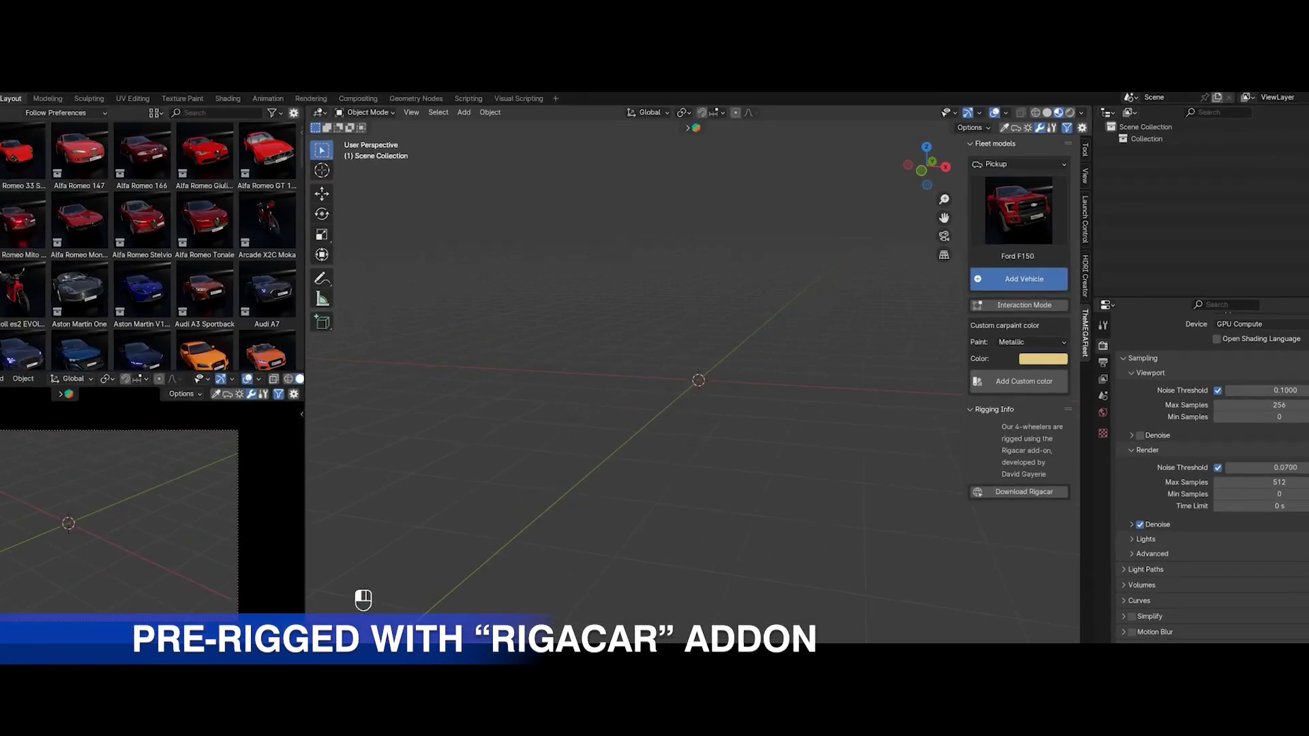
pyautogui.click(1023, 279)
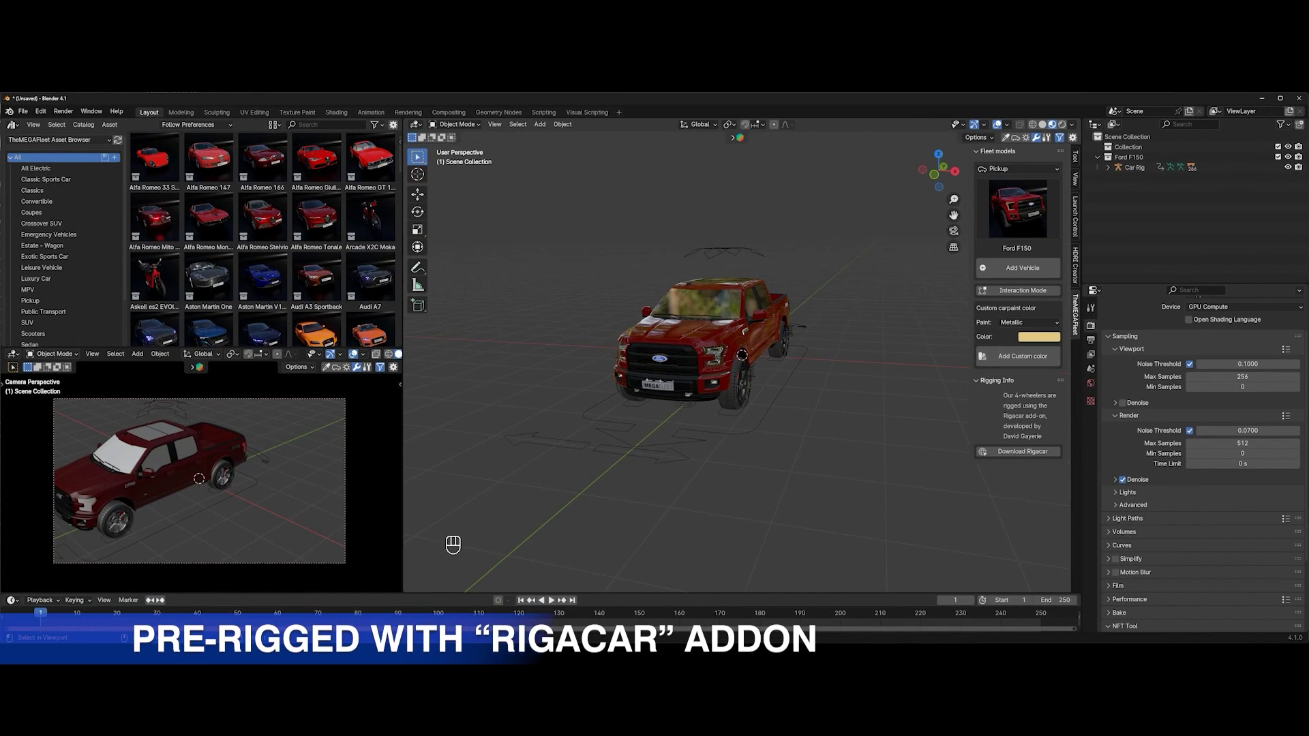
# - Select the truck's Car Rig and switch it to Pose Mode
pyautogui.click(1134, 167)
pyautogui.click(456, 124)
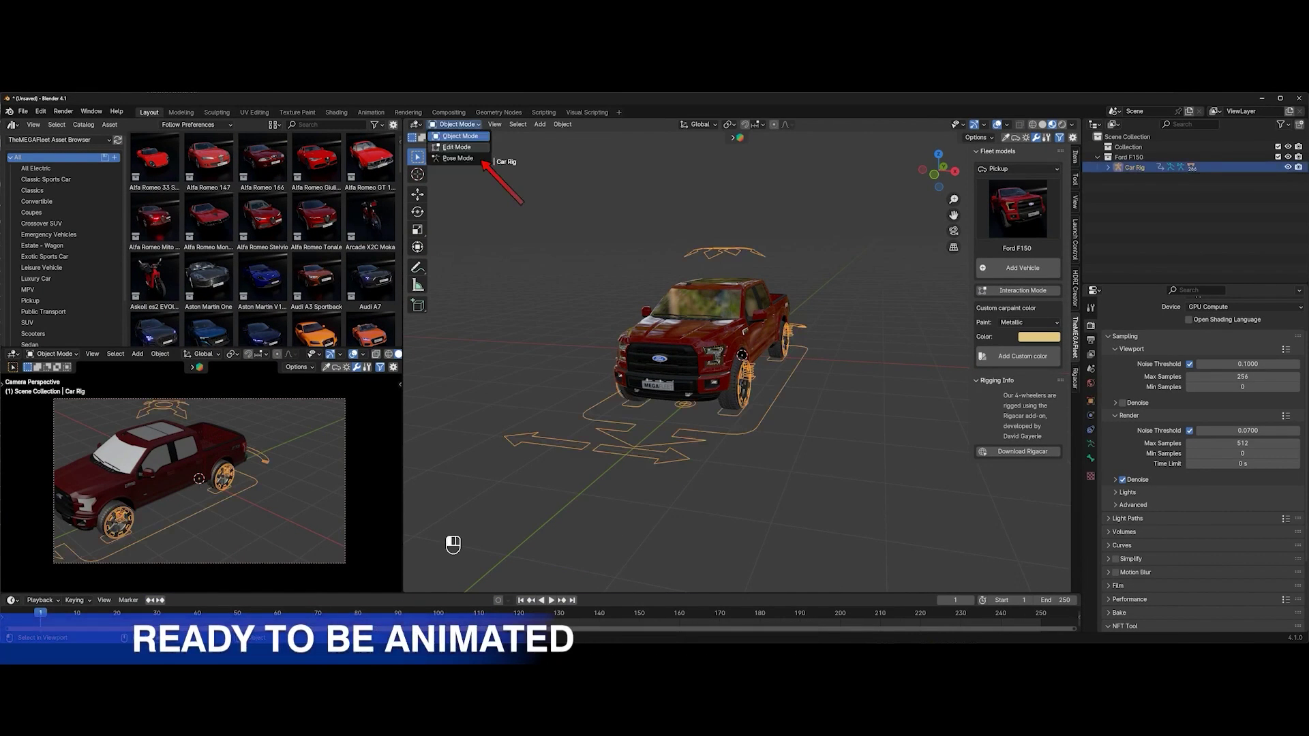
pyautogui.click(453, 157)
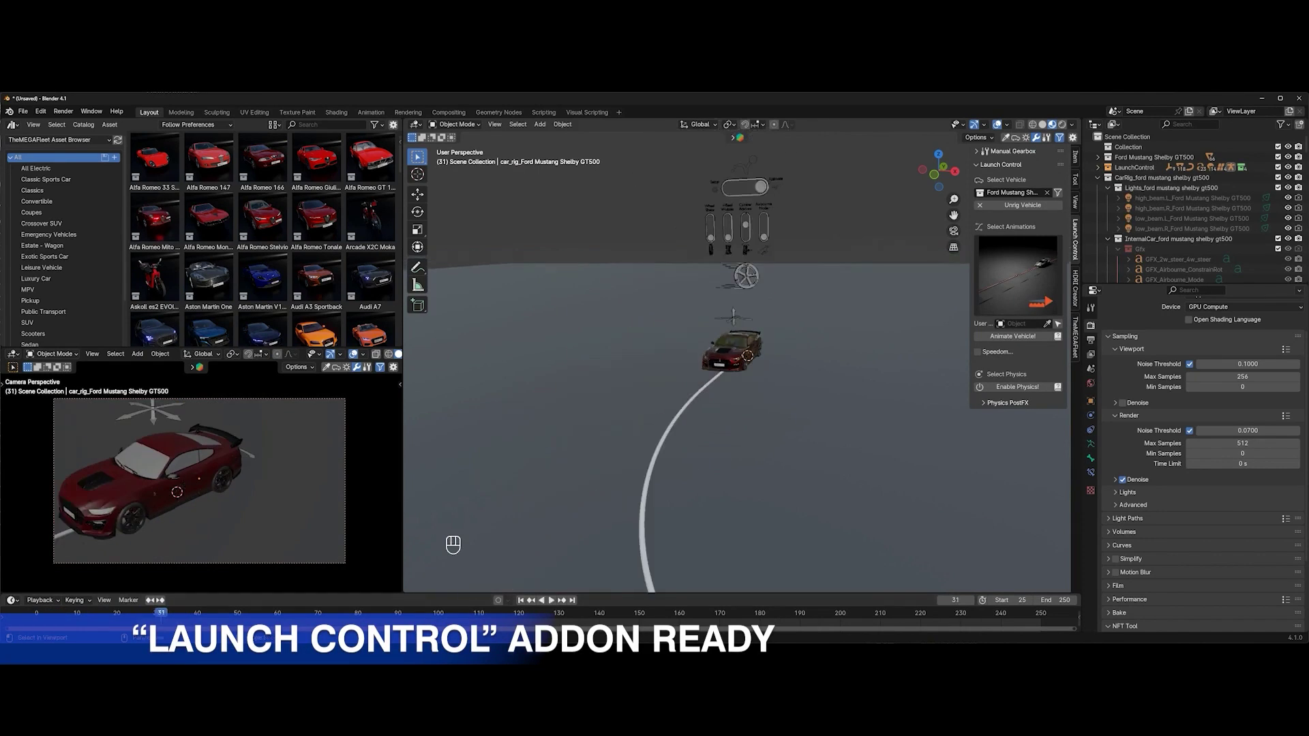
pyautogui.click(1017, 273)
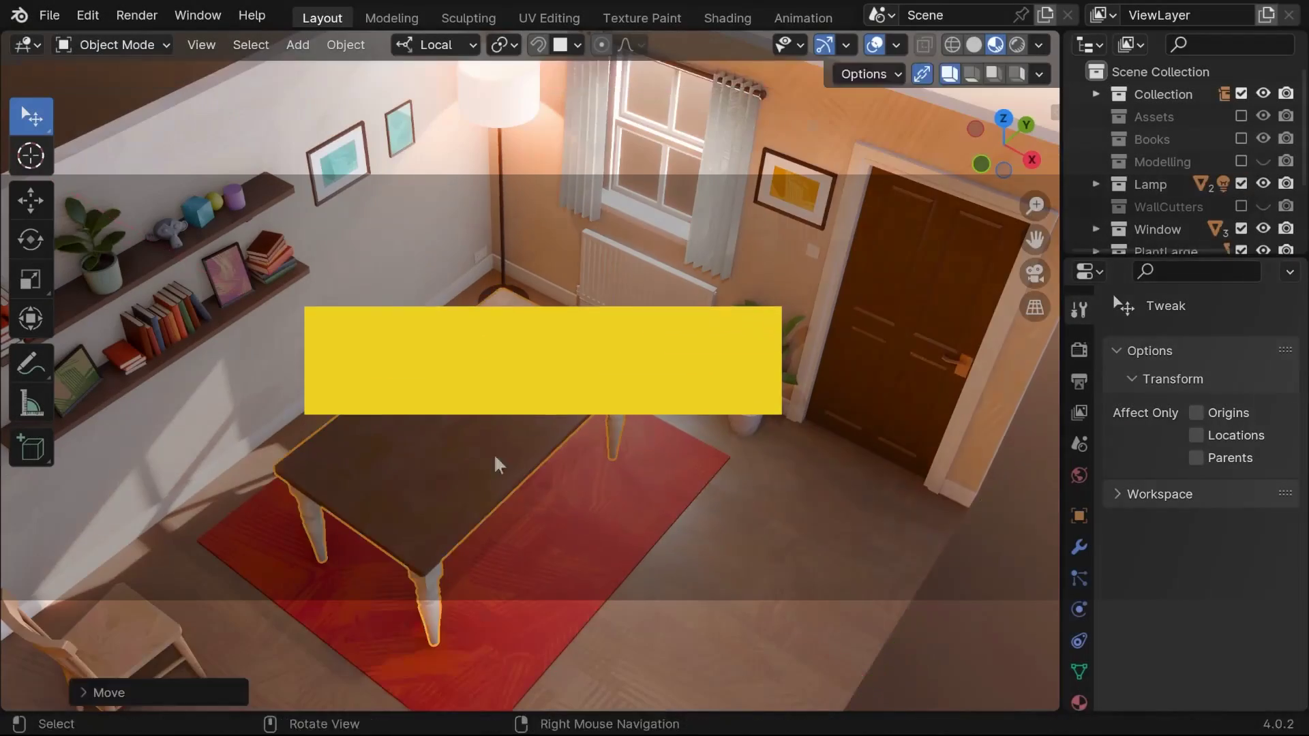
# - Duplicate the dining chair twice with Shift+D and place the copies around the table
pyautogui.press('g')
pyautogui.click(541, 535)
pyautogui.press('r')
pyautogui.hotkey('shift', 'd')
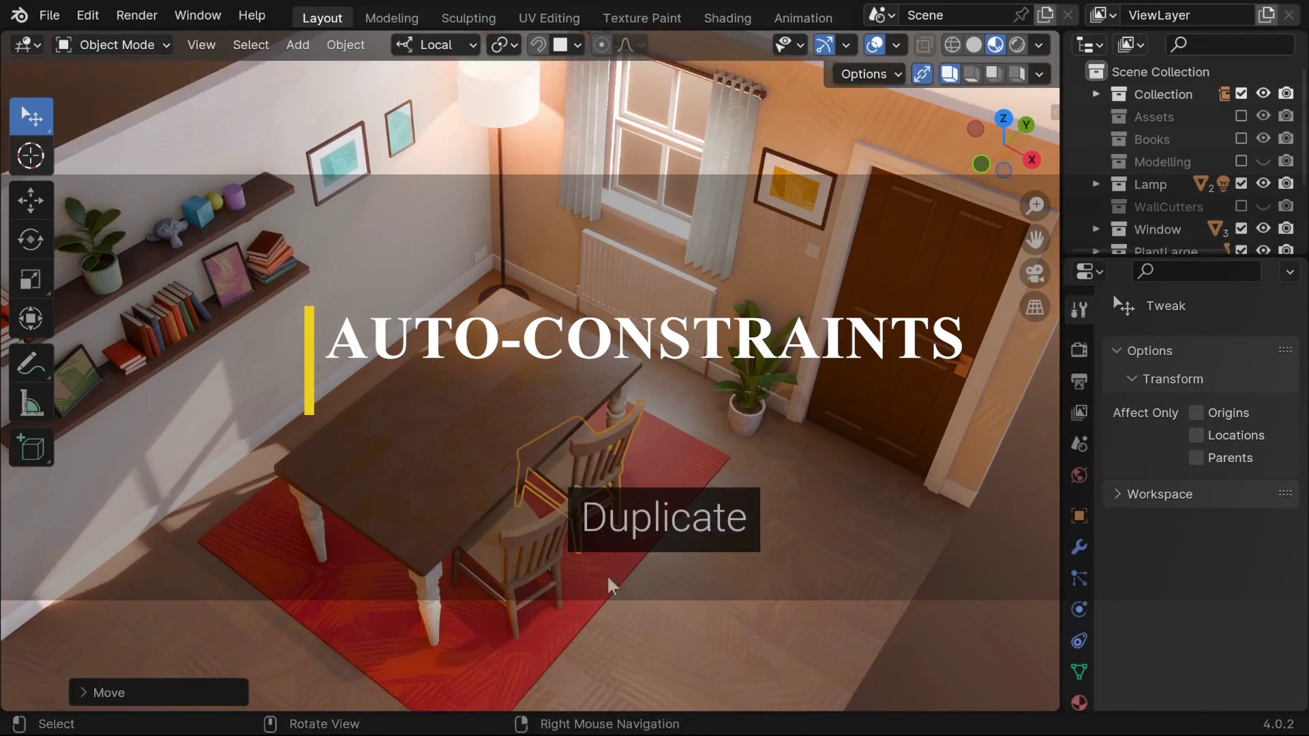
pyautogui.click(624, 586)
pyautogui.hotkey('shift', 'd')
pyautogui.click(538, 539)
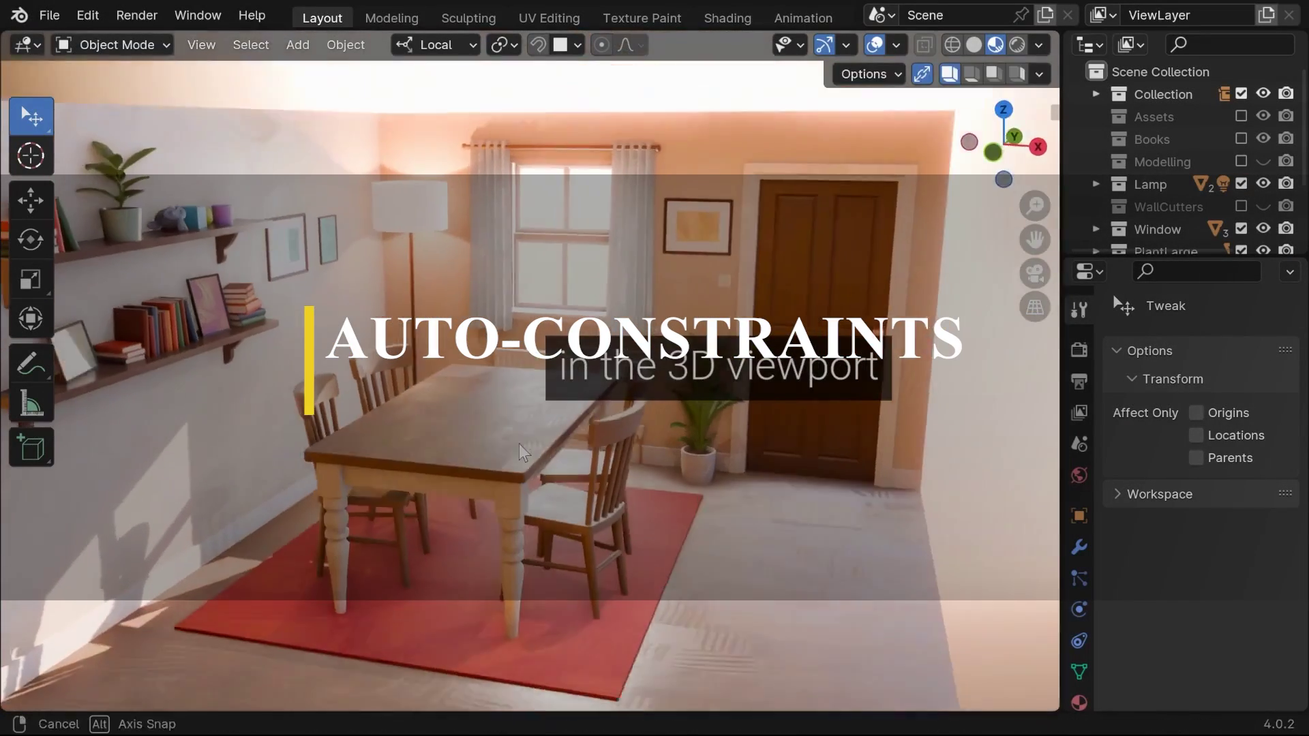
# - Move the plant pot along the floor plane beside the door and rotate it about Z
pyautogui.click(688, 430)
pyautogui.press('g')
pyautogui.press('Return')
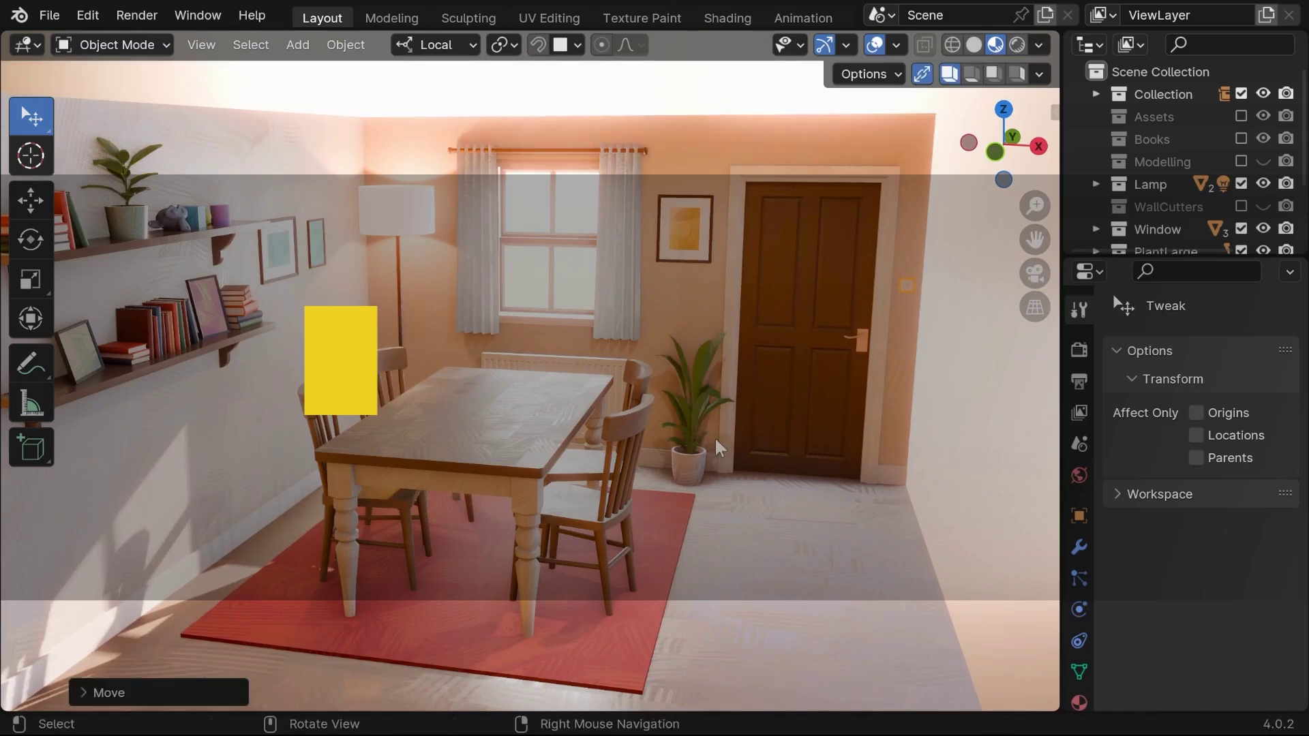
pyautogui.press('g')
pyautogui.hotkey('shift', 'y')
pyautogui.press('Escape')
pyautogui.press('g')
pyautogui.hotkey('shift', 'z')
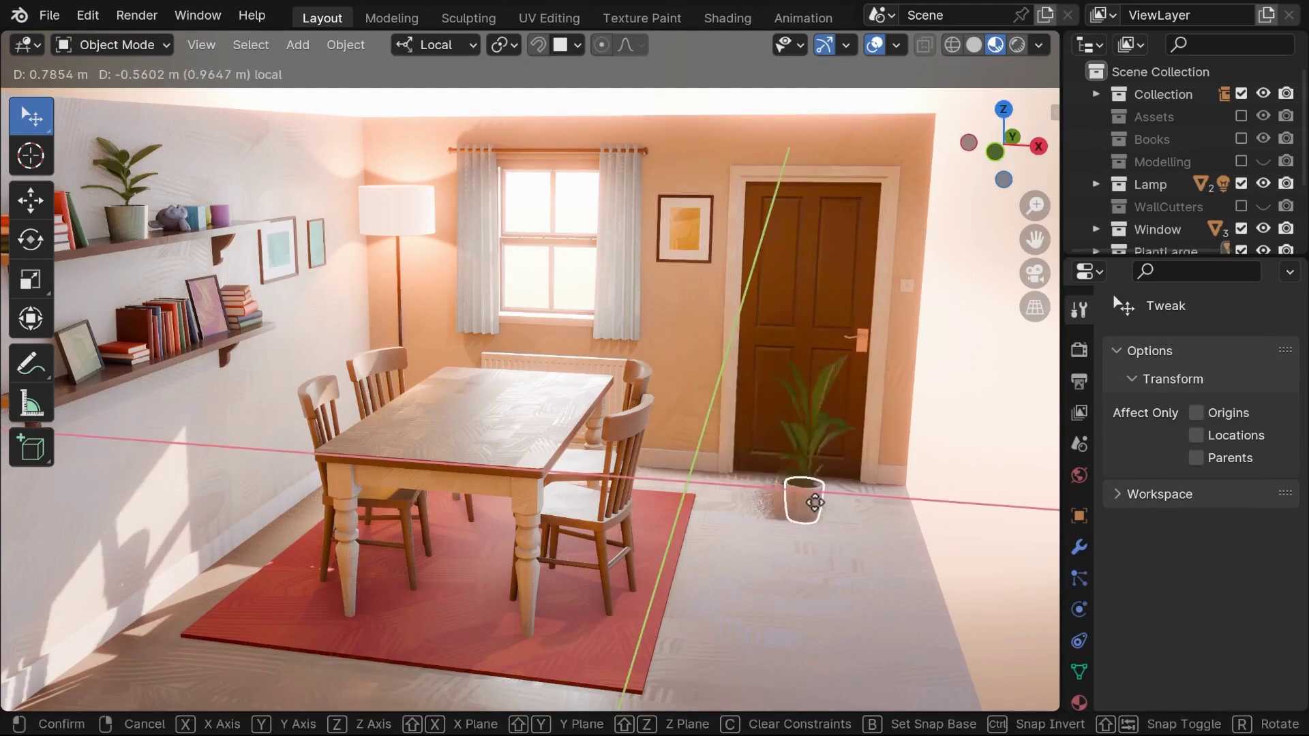
pyautogui.press('Return')
pyautogui.press('r')
pyautogui.press('z')
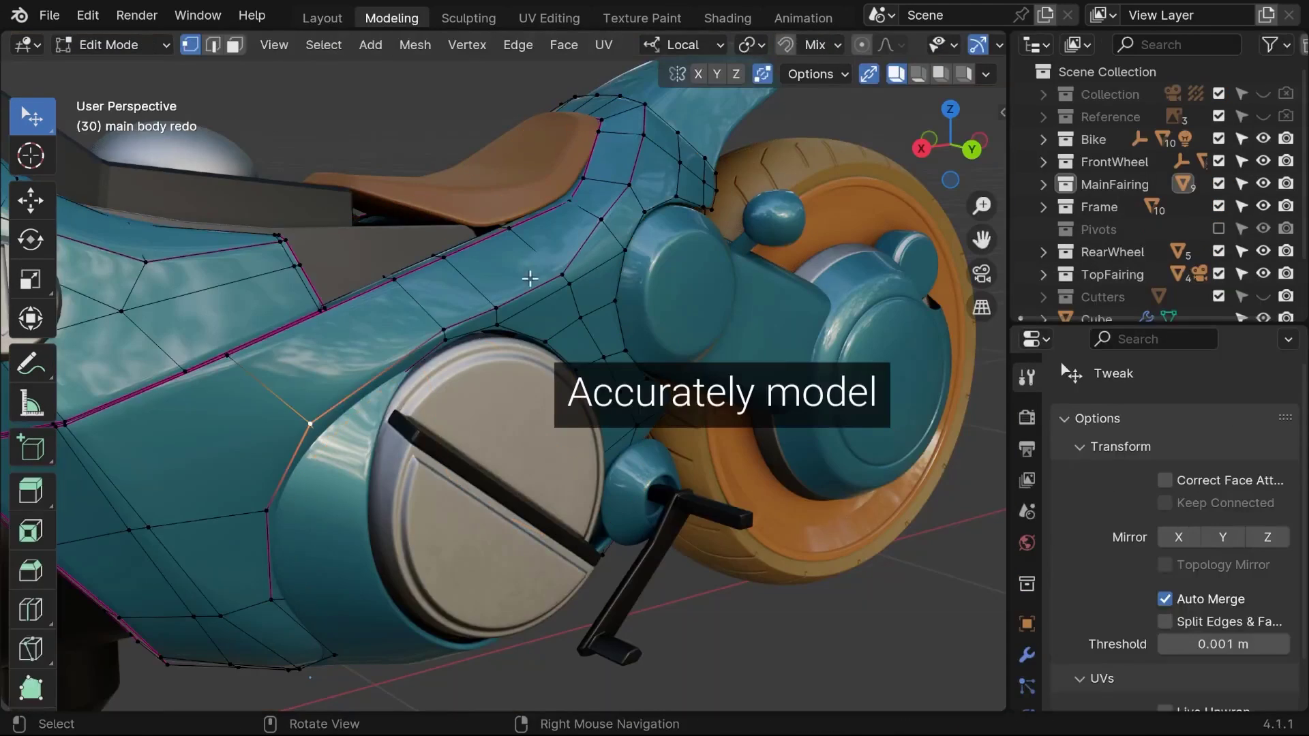
# - Move the fairing vertices with a plane constraint, then along the Y axis
pyautogui.press('g')
pyautogui.hotkey('shift', 'y')
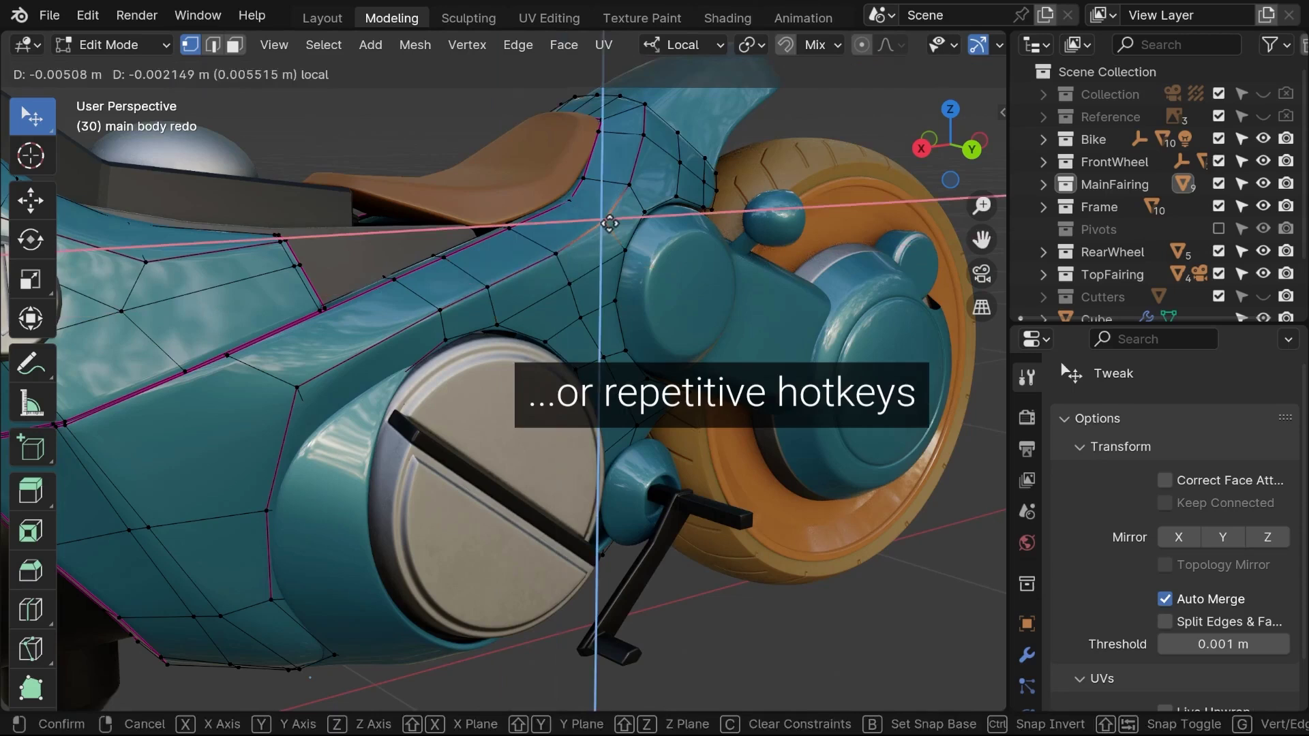
pyautogui.click(616, 321)
pyautogui.moveTo(616, 321)
pyautogui.mouseDown(button='middle')
pyautogui.moveTo(632, 346)
pyautogui.moveTo(617, 320)
pyautogui.mouseUp(button='middle')
pyautogui.click(999, 44)
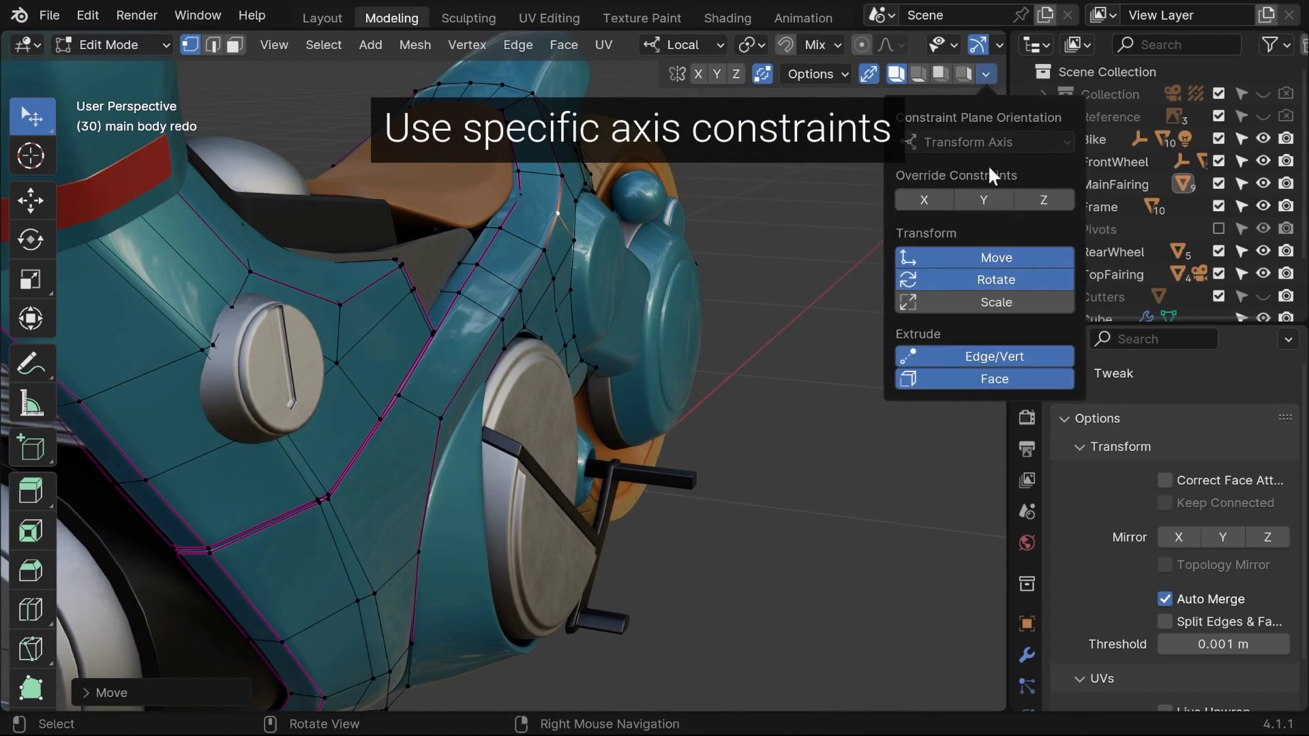
pyautogui.press('g')
pyautogui.press('y')
pyautogui.click(562, 212)
# - Move another fairing vertex along Y and leave Edit Mode on MainFairing
pyautogui.click(505, 317)
pyautogui.press('g')
pyautogui.press('y')
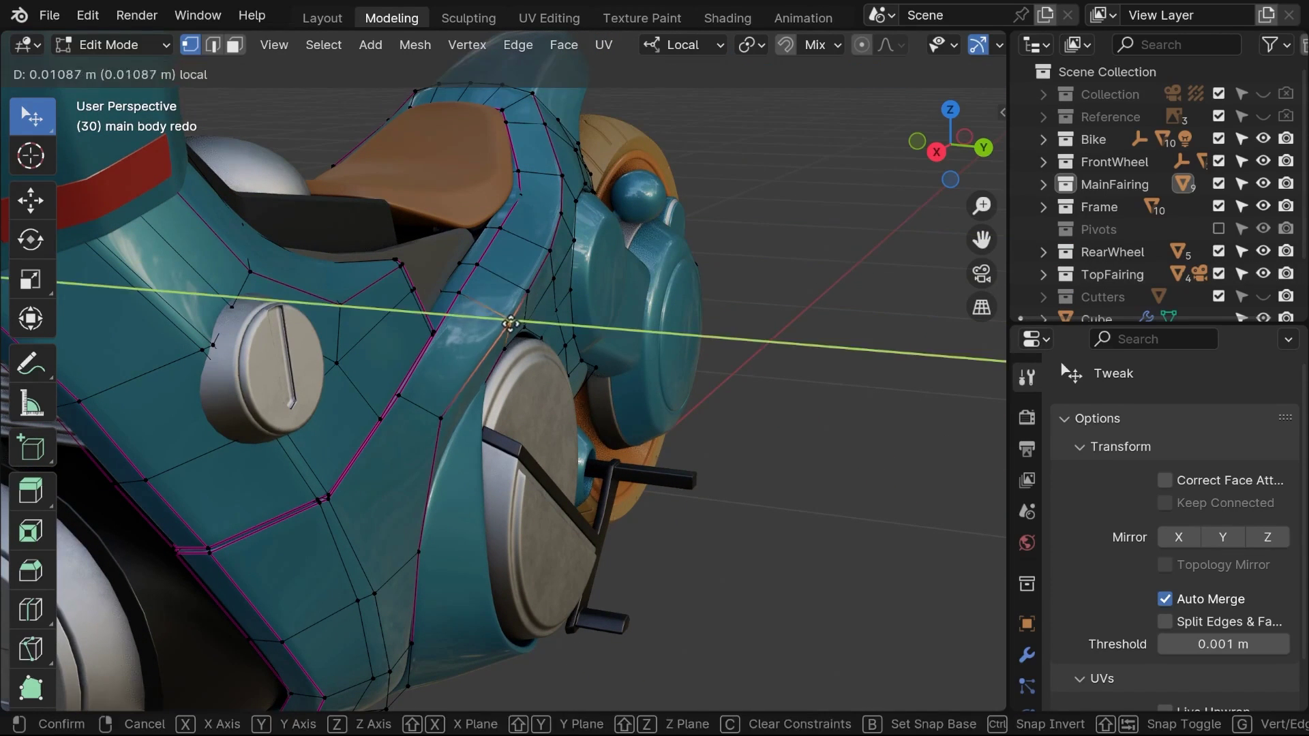
pyautogui.click(436, 514)
pyautogui.press('g')
pyautogui.press('y')
pyautogui.press('Escape')
pyautogui.press('Tab')
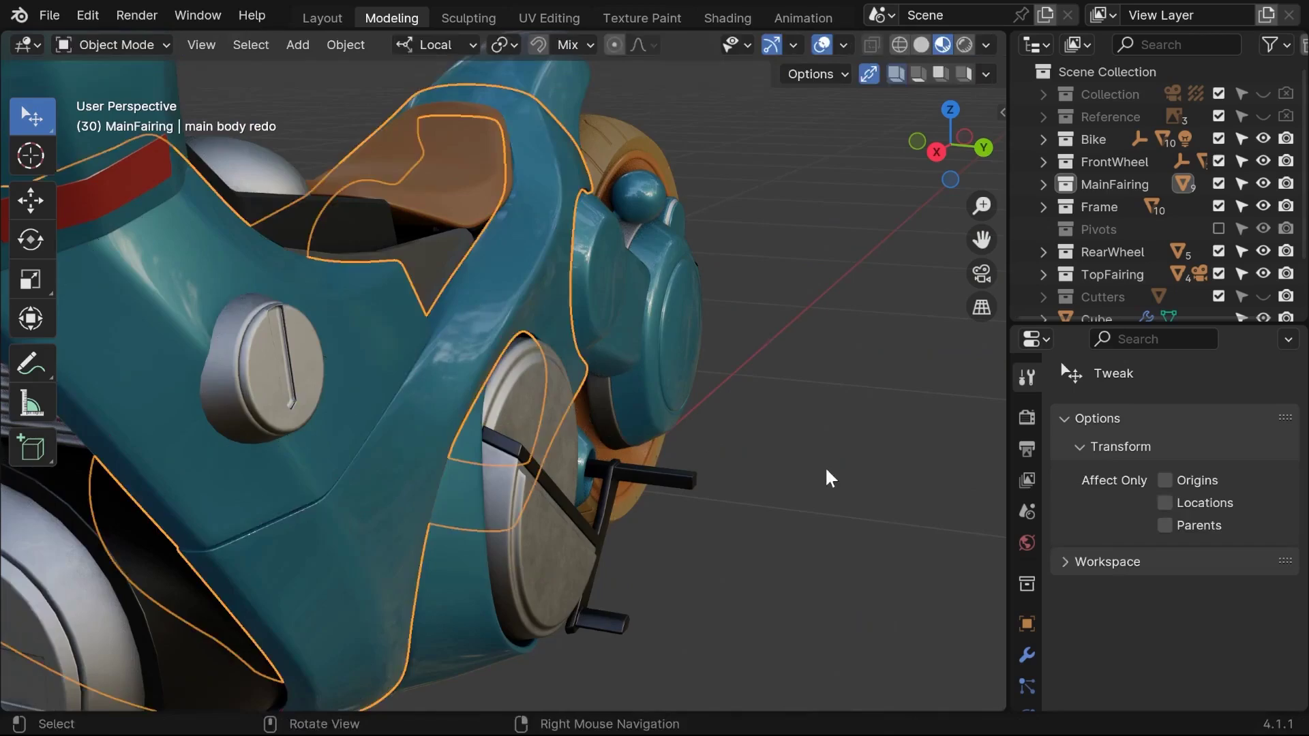
pyautogui.moveTo(827, 476); pyautogui.dragTo(489, 496, button='middle')
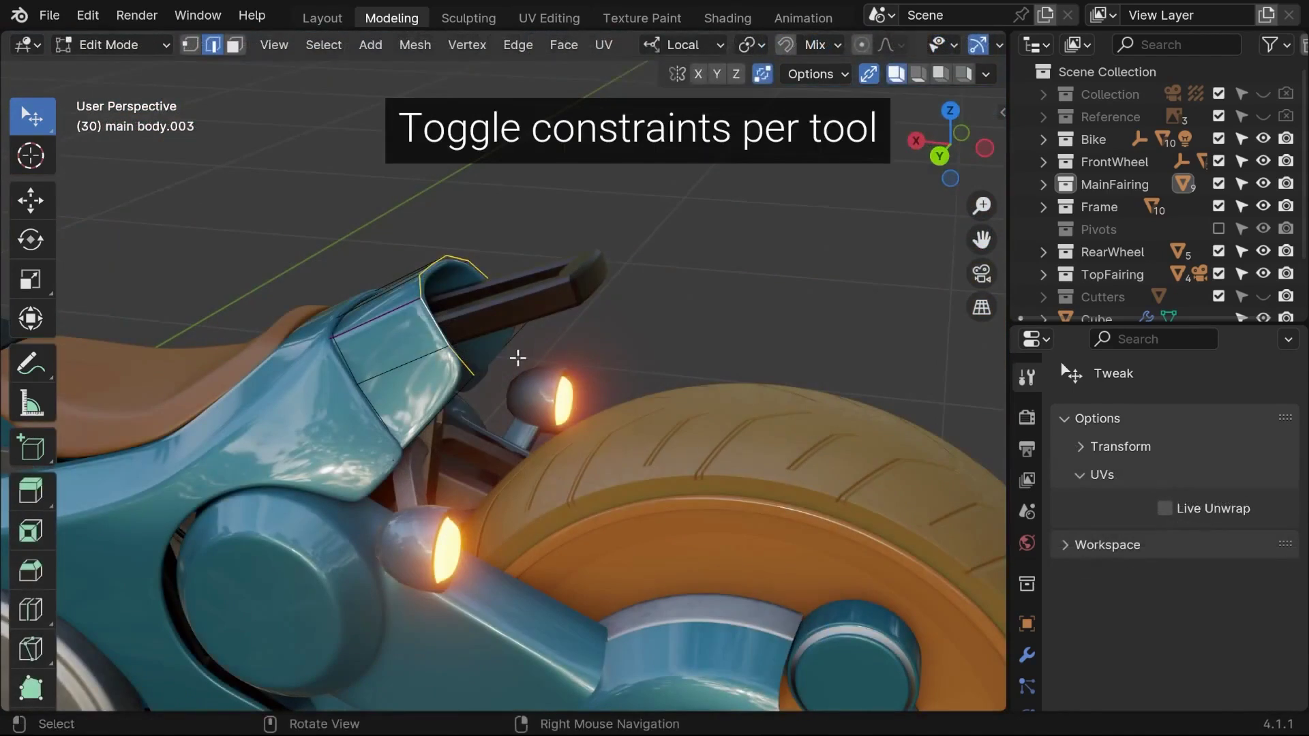
# - Extrude the end of the bike's tail tube and scale the new end
pyautogui.press('e')
pyautogui.click(669, 301)
pyautogui.press('s')
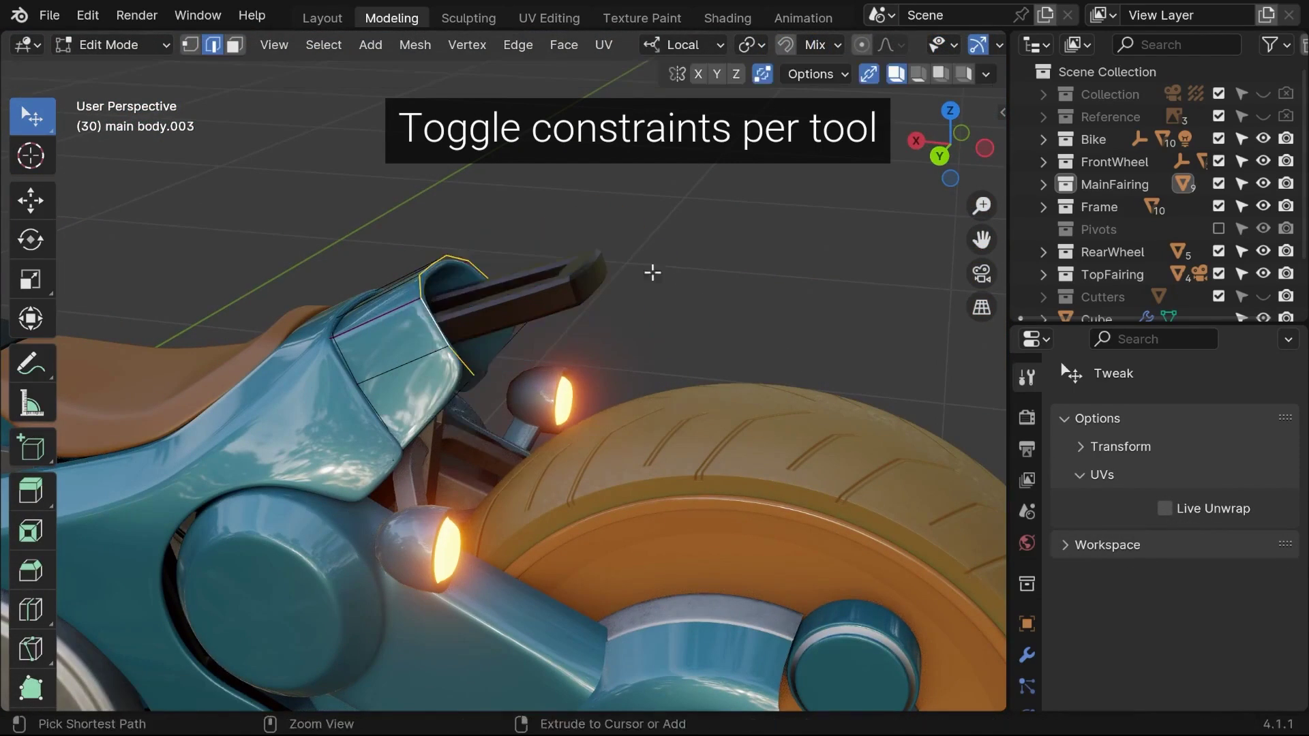
pyautogui.click(986, 74)
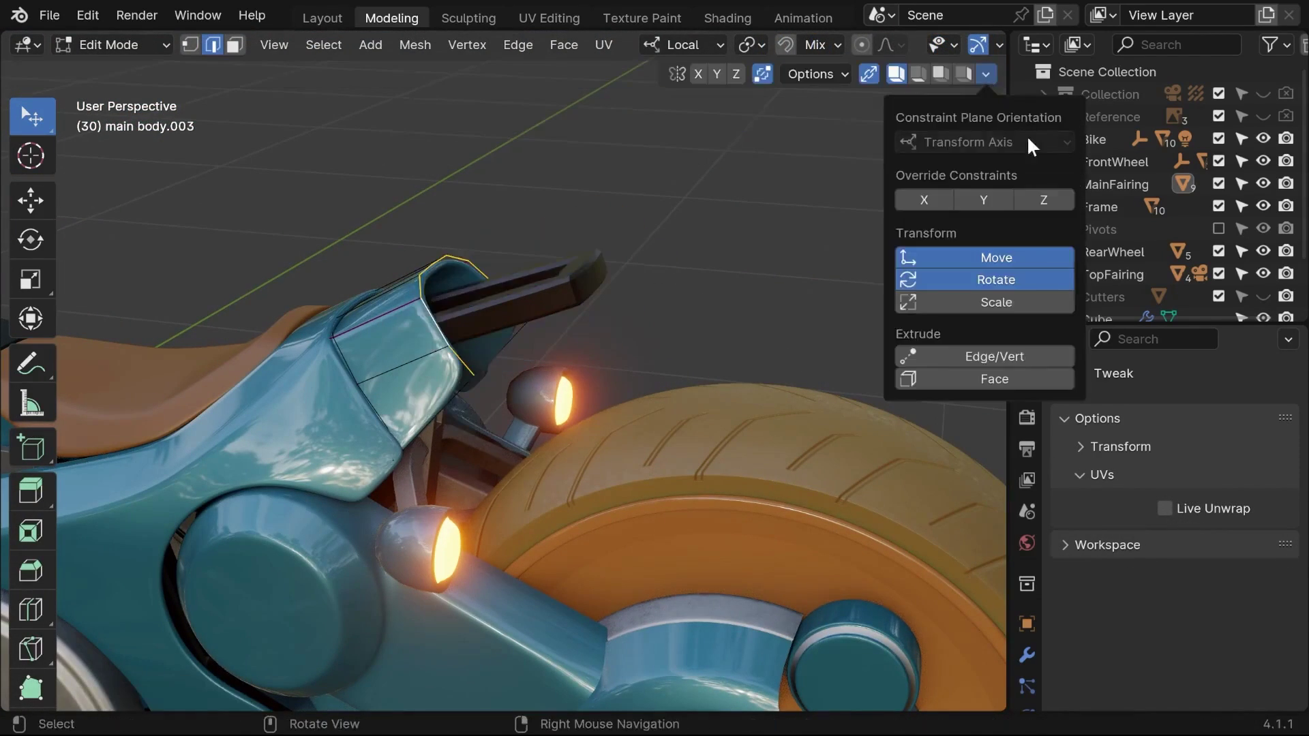
# - Extrude the tail tube again, rotate it about Y, and scale it in the X/Z plane
pyautogui.press('e')
pyautogui.click(796, 278)
pyautogui.press('r')
pyautogui.press('y')
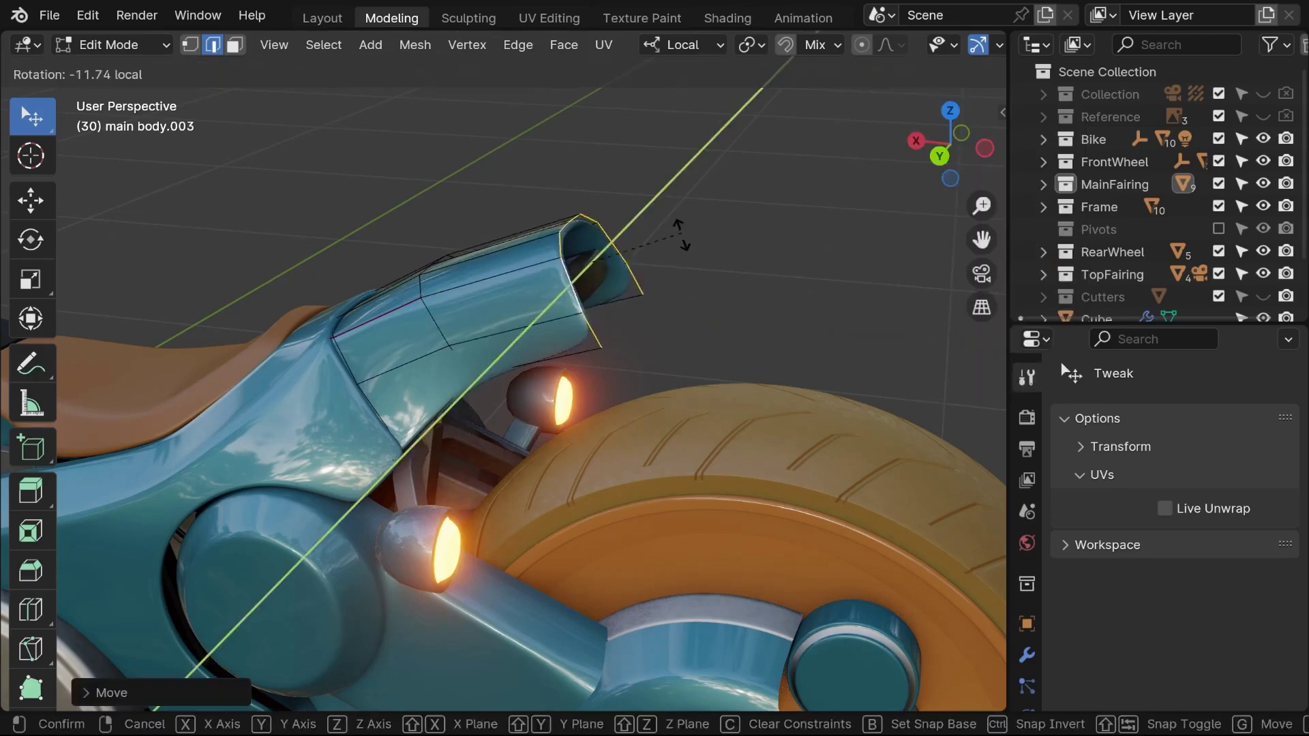
pyautogui.click(749, 327)
pyautogui.press('s')
pyautogui.hotkey('shift', 'y')
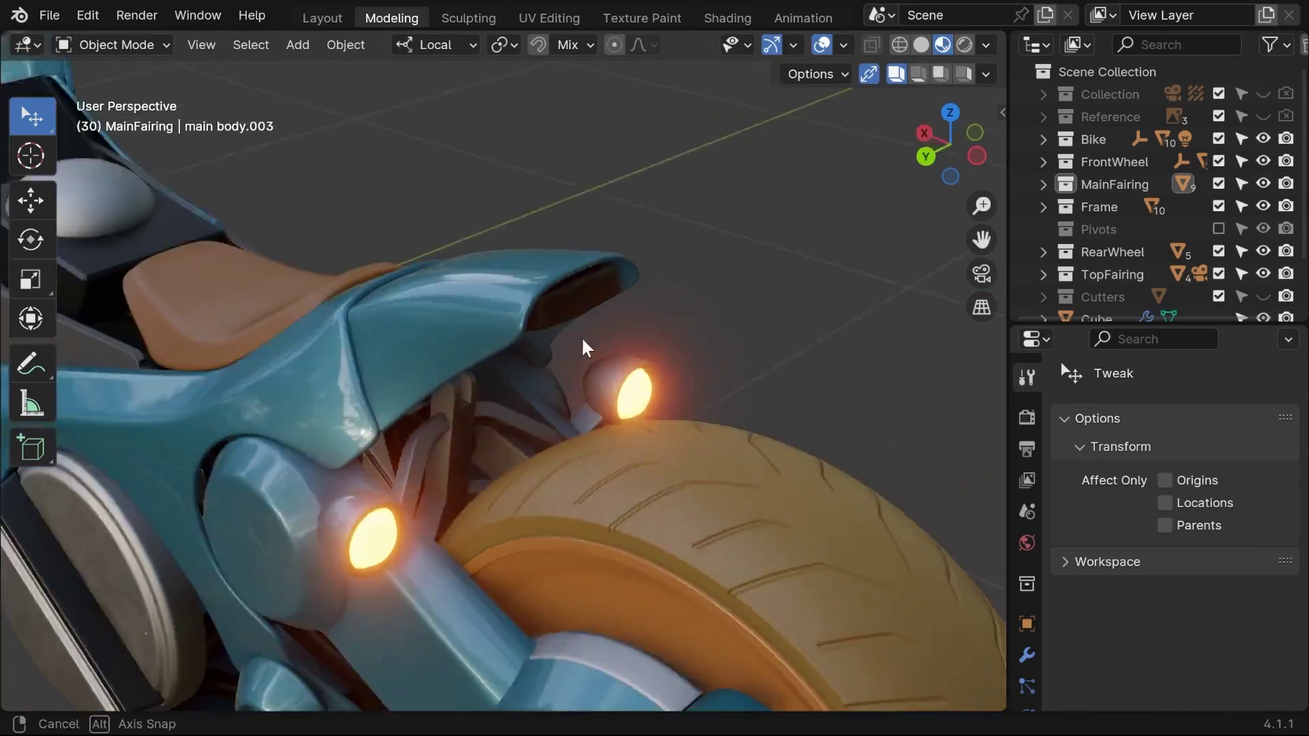
pyautogui.moveTo(585, 345); pyautogui.dragTo(240, 345, button='middle')
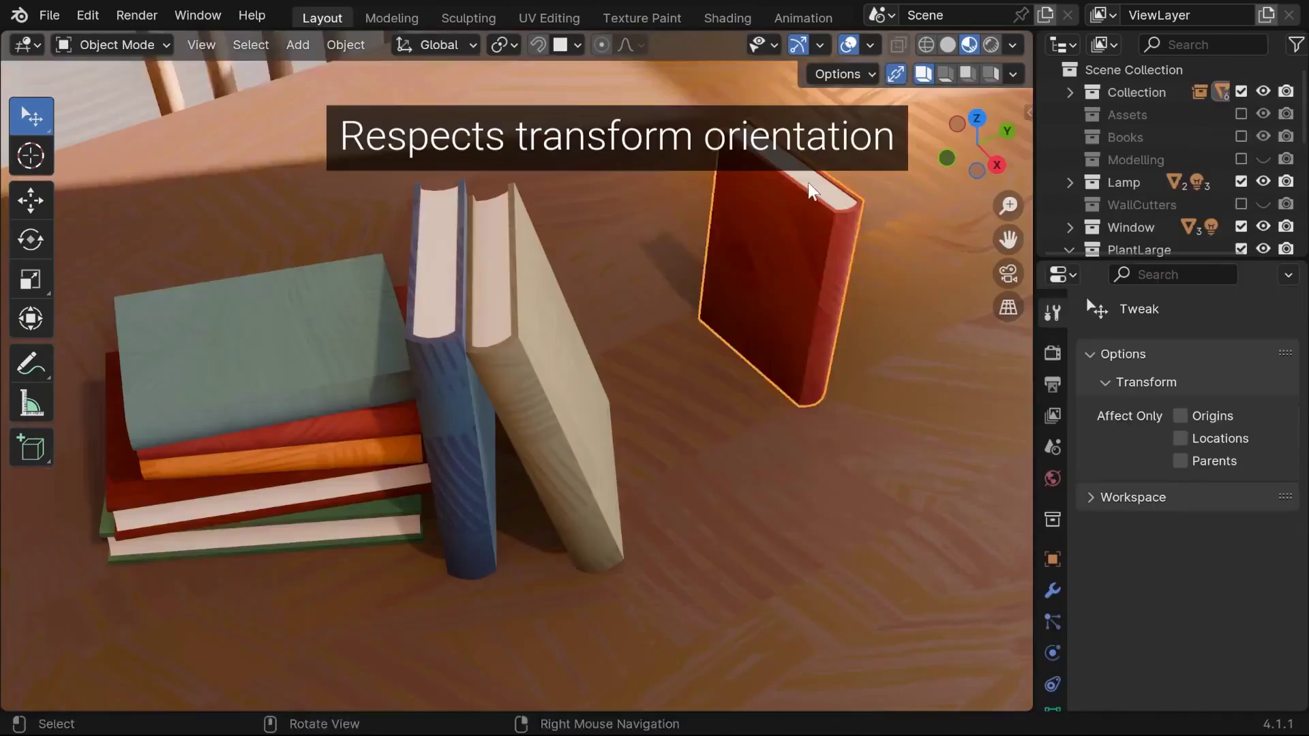
pyautogui.moveTo(779, 256); pyautogui.dragTo(672, 327)
# - Switch to Local orientation and tilt the red book about its local Y axis
pyautogui.press('r')
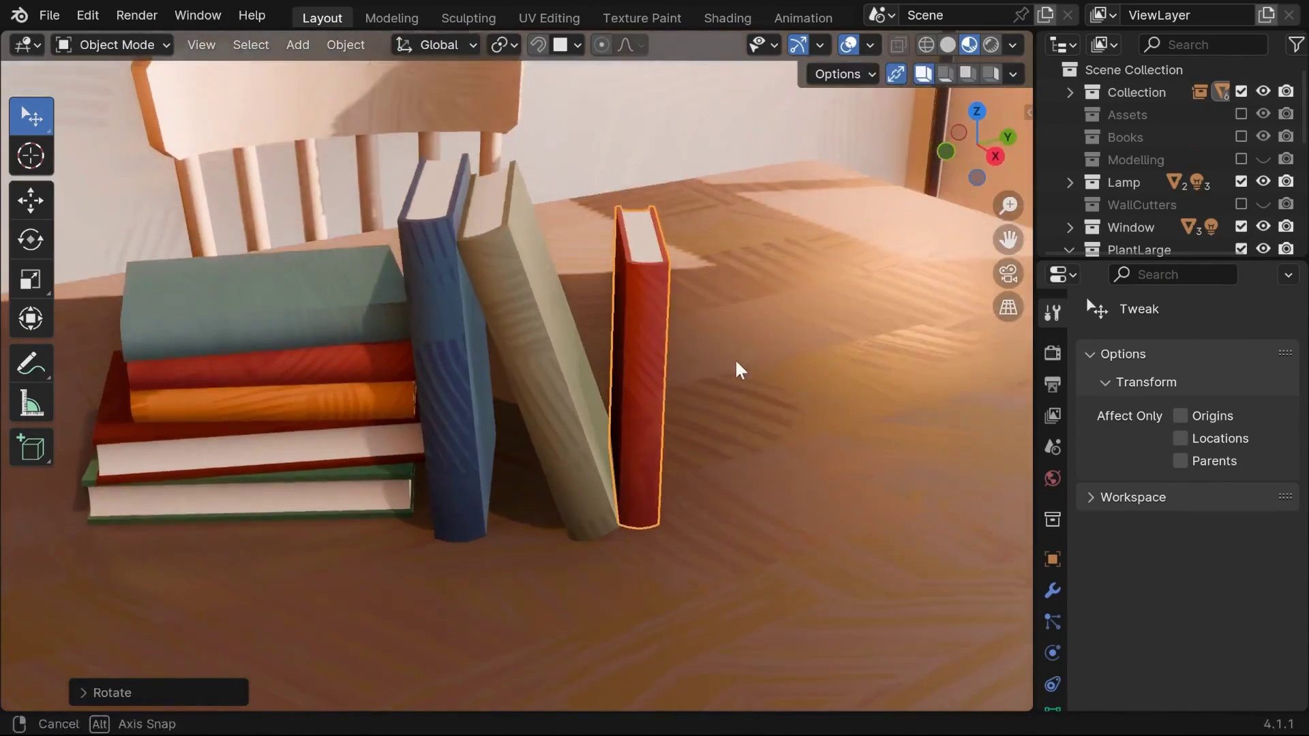
pyautogui.press('r')
pyautogui.press('x')
pyautogui.press('Escape')
pyautogui.click(436, 45)
pyautogui.click(389, 137)
pyautogui.press('r')
pyautogui.press('y')
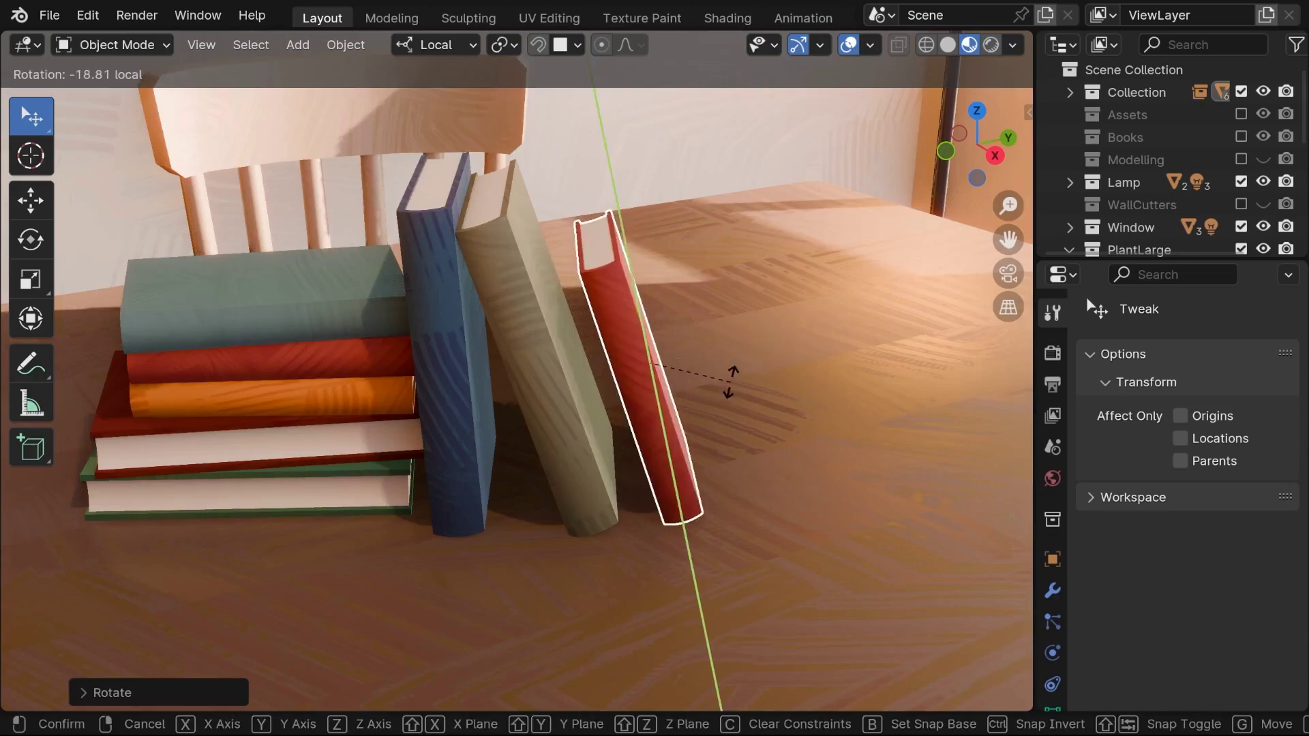
pyautogui.click(694, 396)
pyautogui.moveTo(695, 402); pyautogui.dragTo(546, 430, button='middle')
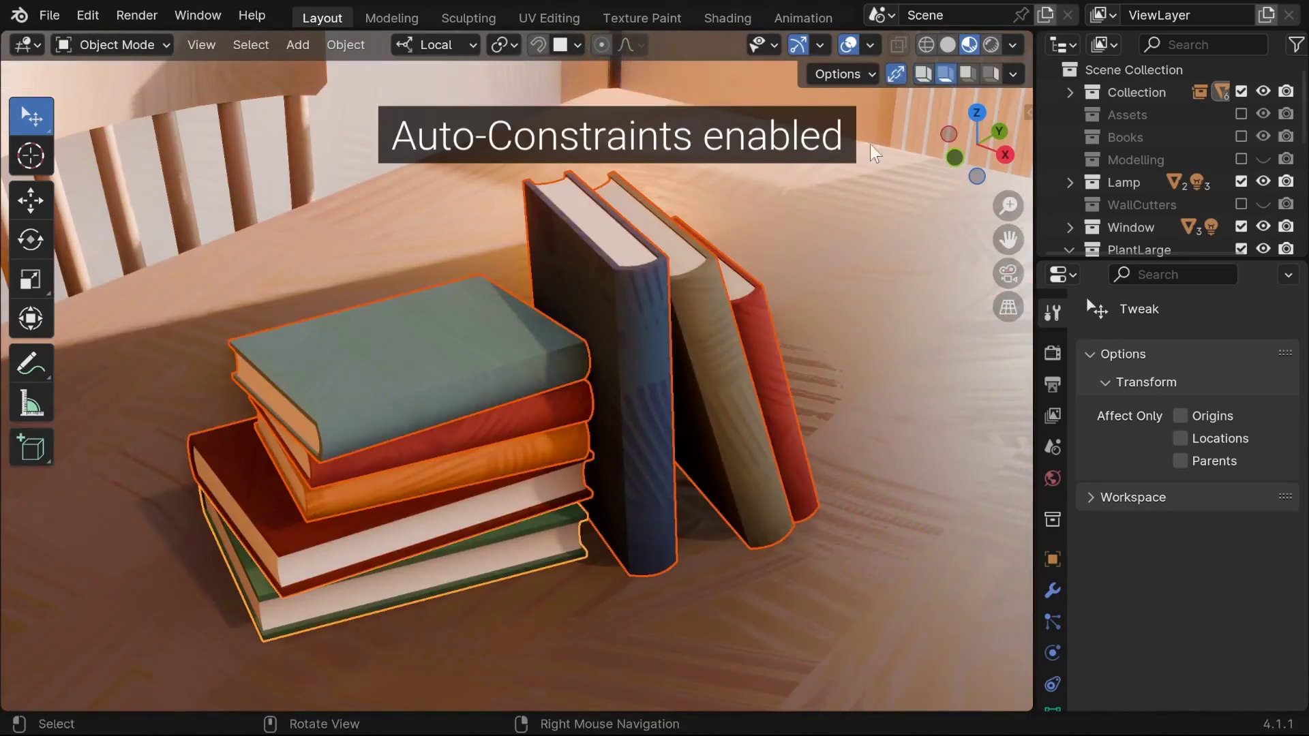
# - Move the selected book stack to a new position
pyautogui.press('g')
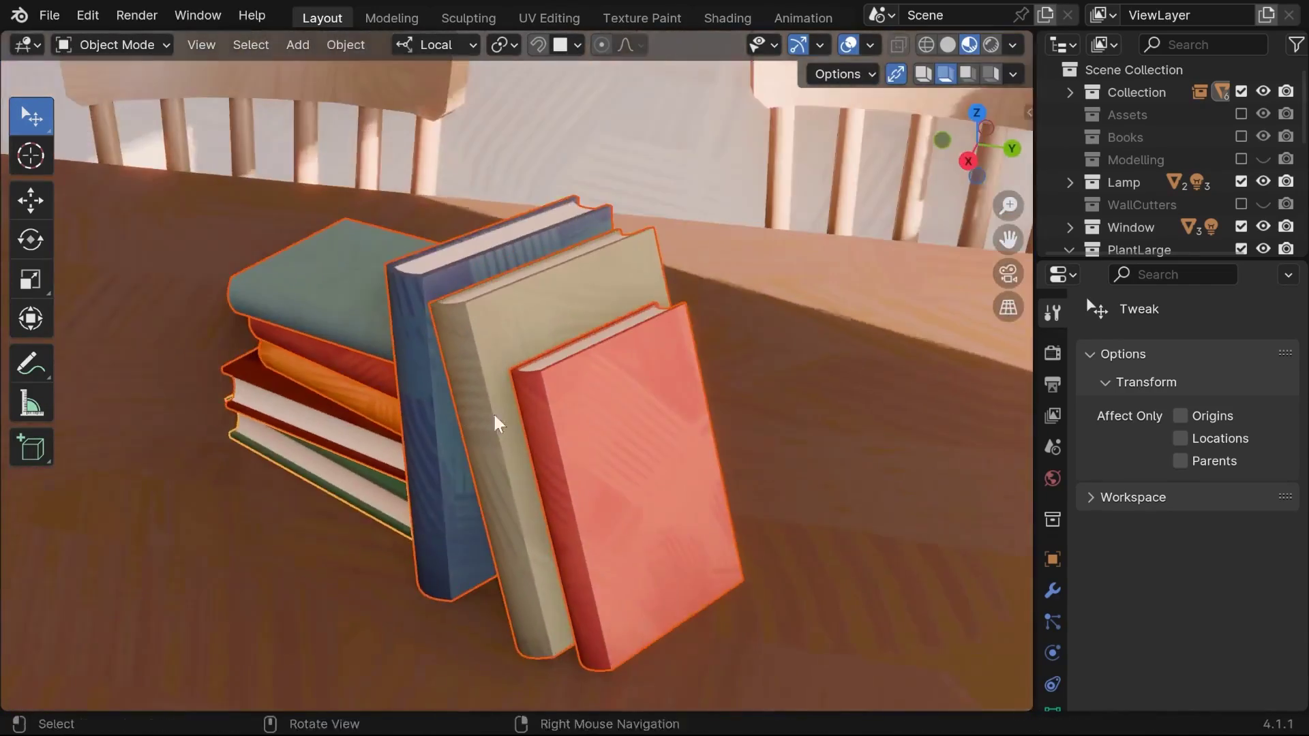
pyautogui.press('g')
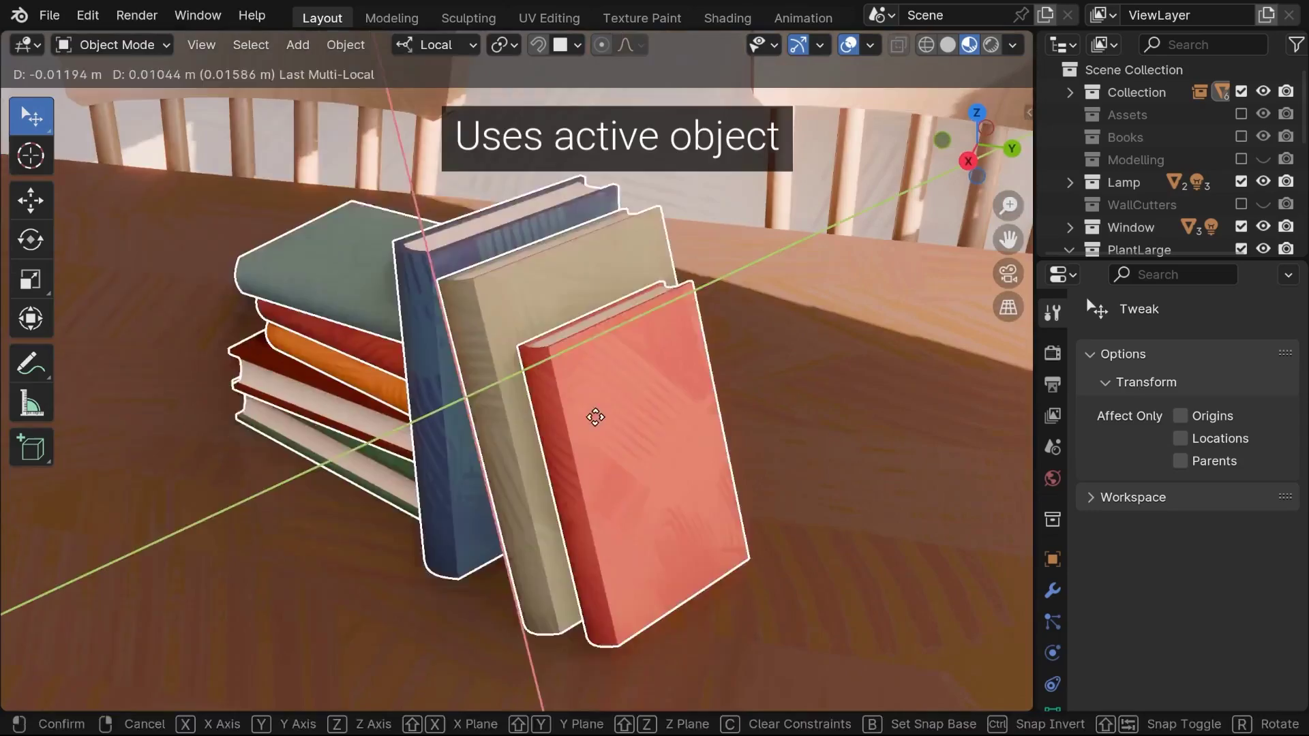
pyautogui.scroll(3, 593, 414)
pyautogui.scroll(-4, 423, 337)
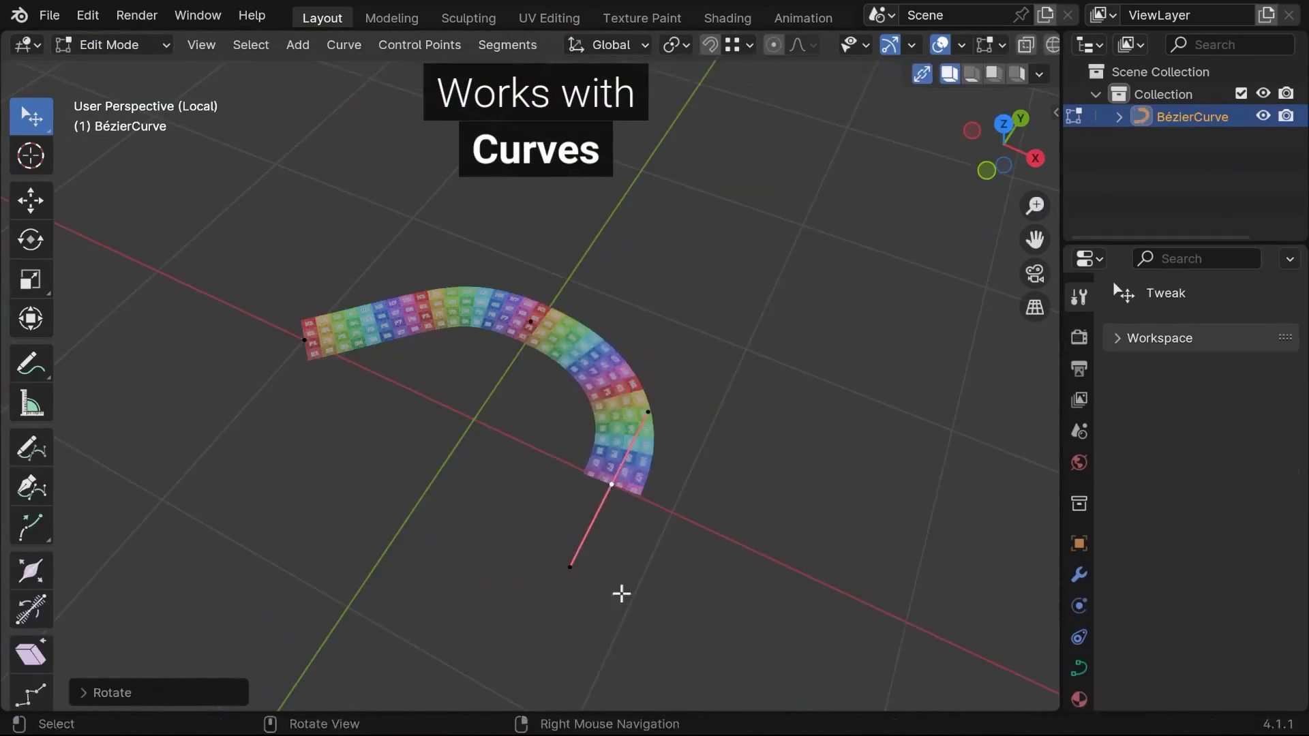
pyautogui.press('g')
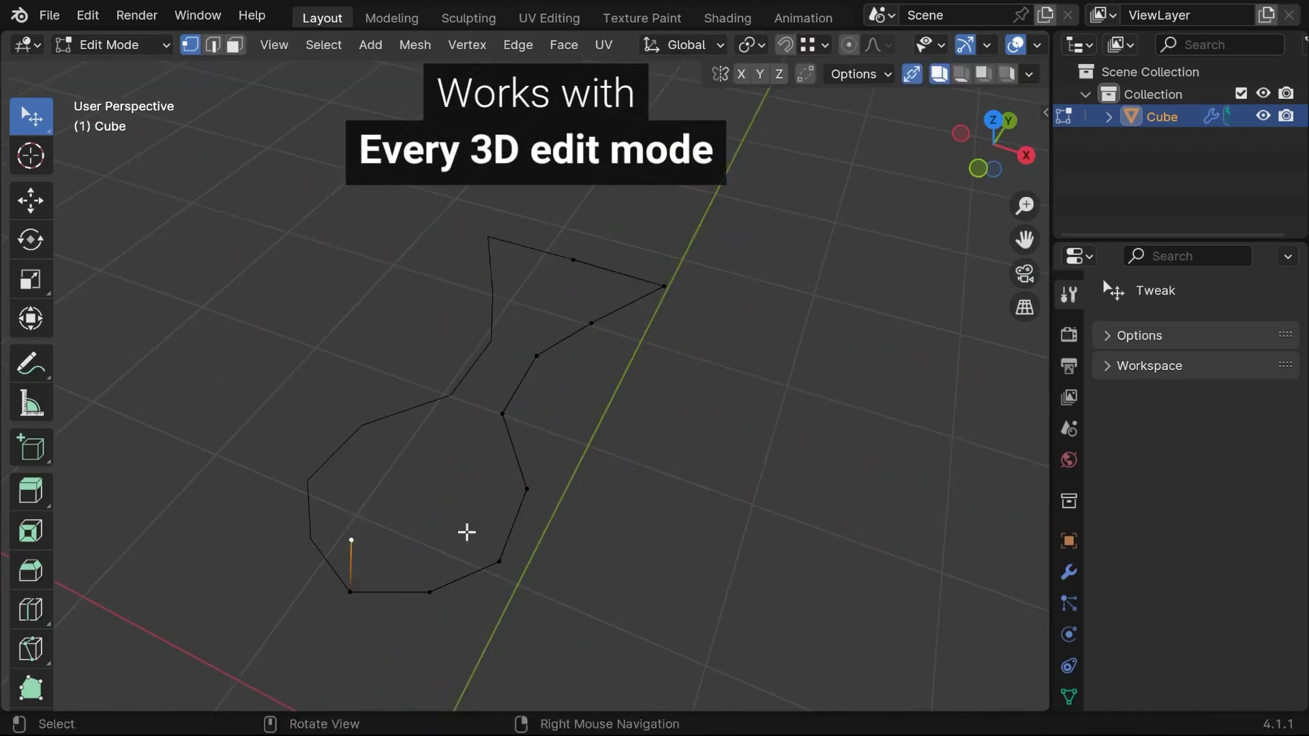
# - Adjust an outline vertex, fill the outline with faces, and smooth it with subdivision level 2
pyautogui.press('g')
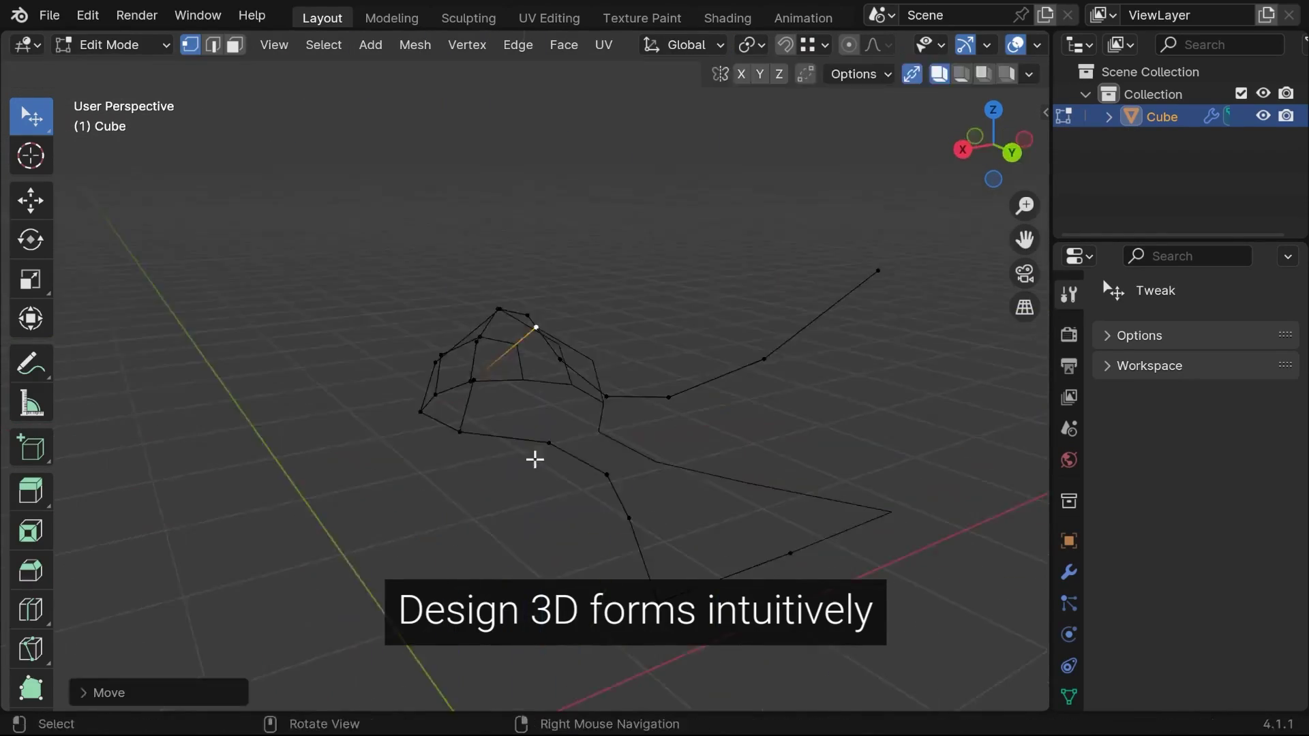
pyautogui.moveTo(535, 459); pyautogui.dragTo(556, 448, button='middle')
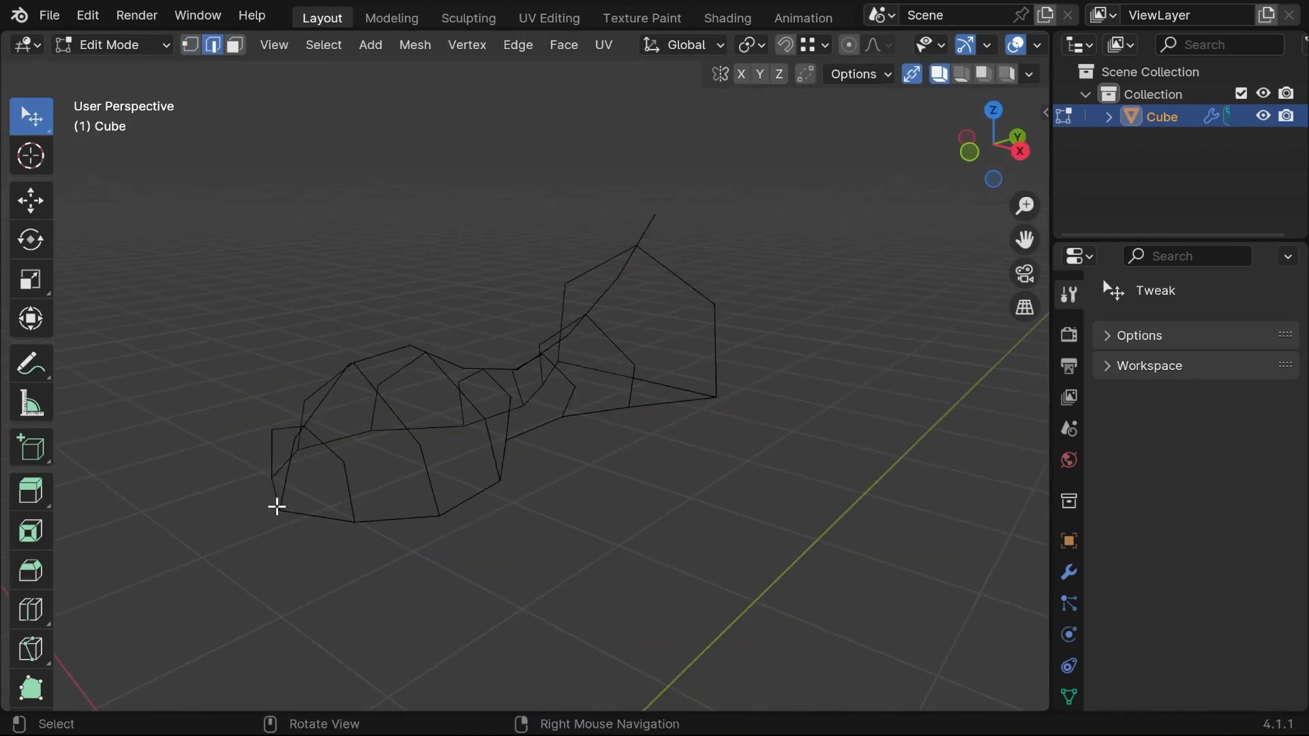
pyautogui.press('f')
pyautogui.press('Tab')
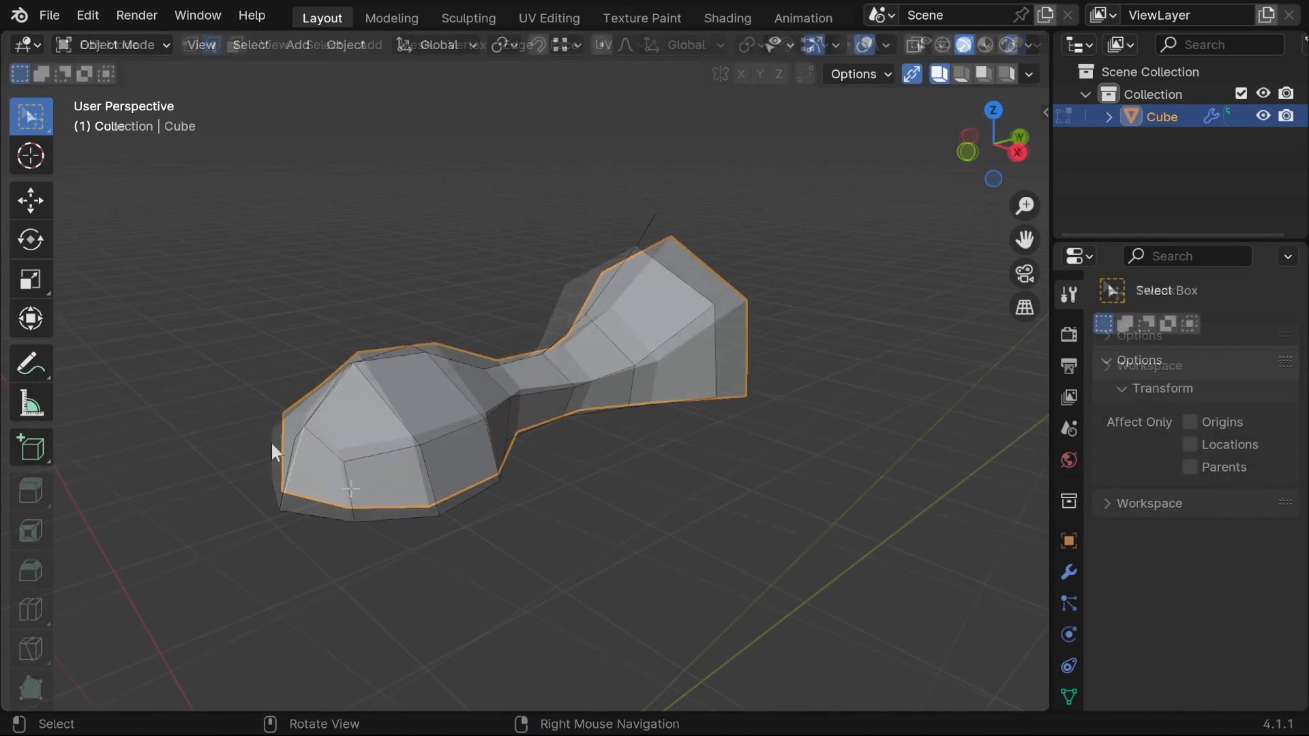
pyautogui.hotkey('ctrl', '2')
pyautogui.moveTo(223, 432); pyautogui.dragTo(351, 465, button='middle')
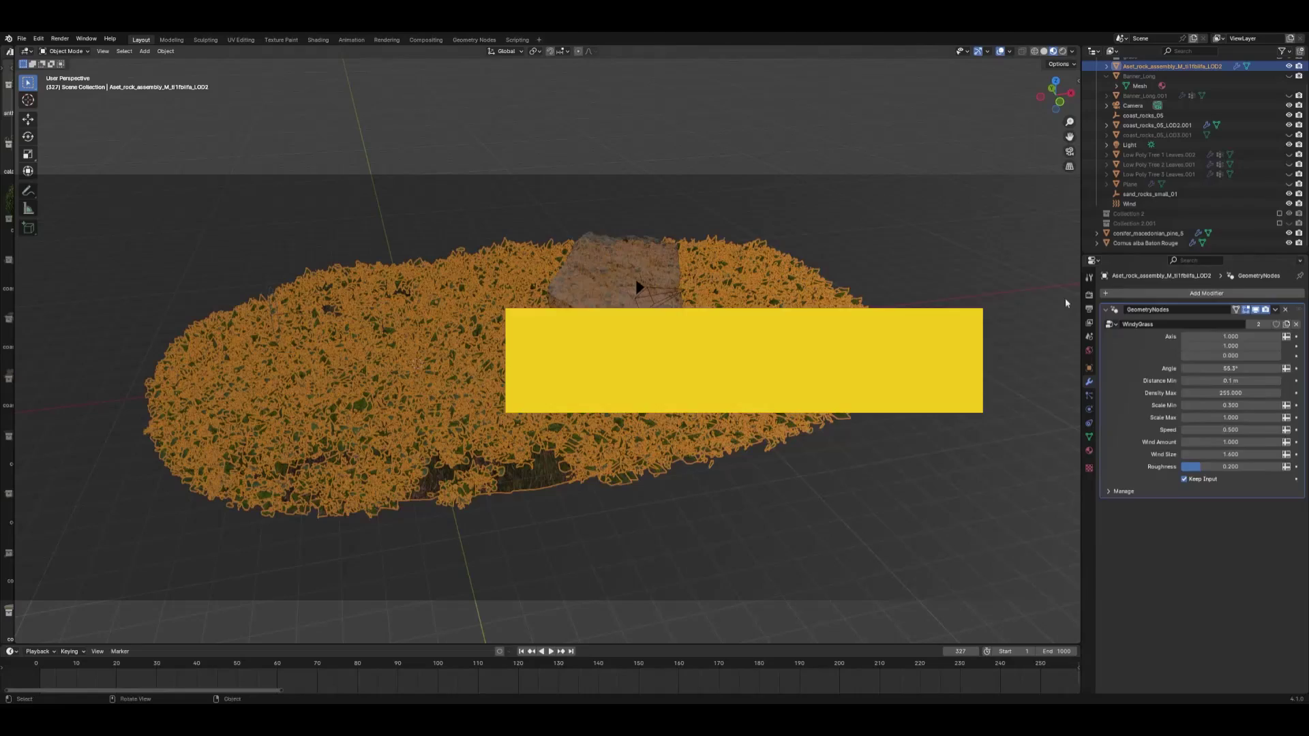
# - Set the grass Distance Min to 0.2 m, play the wind animation, and view the rock lower
pyautogui.write('0.2')
pyautogui.press('Return')
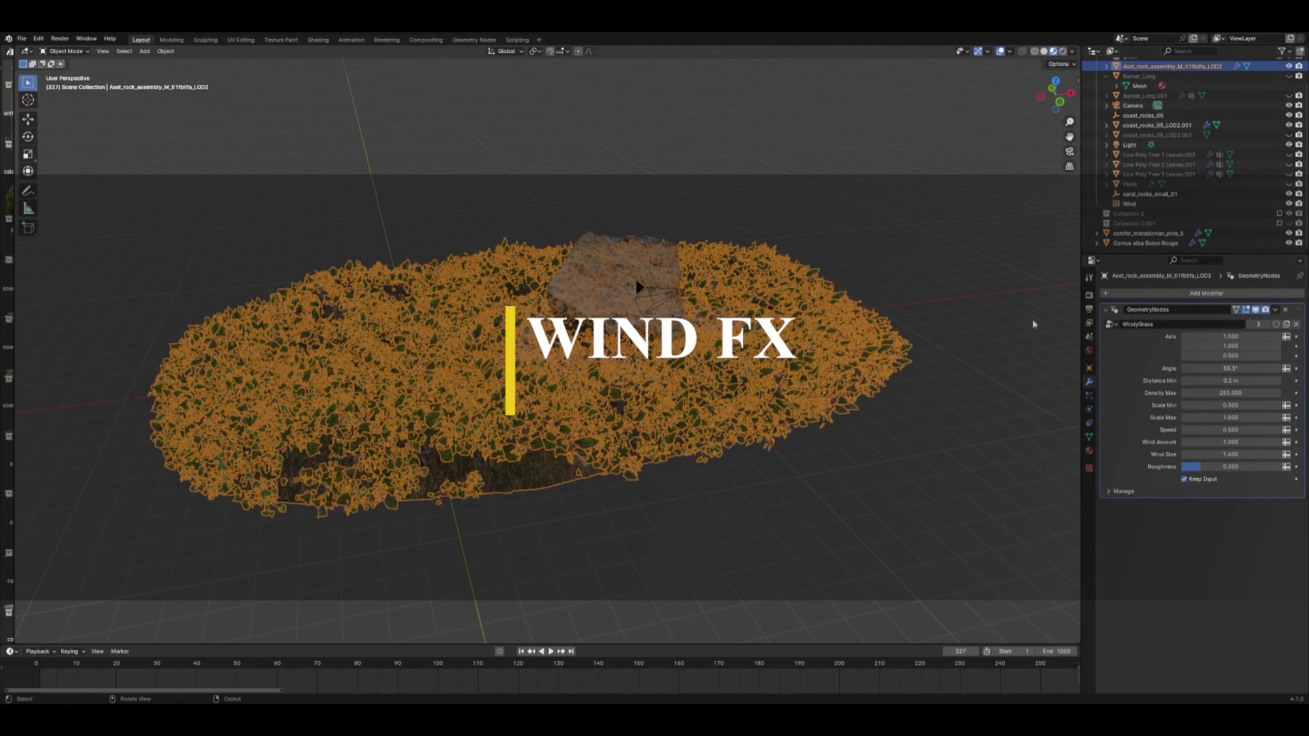
pyautogui.click(984, 154)
pyautogui.press('space')
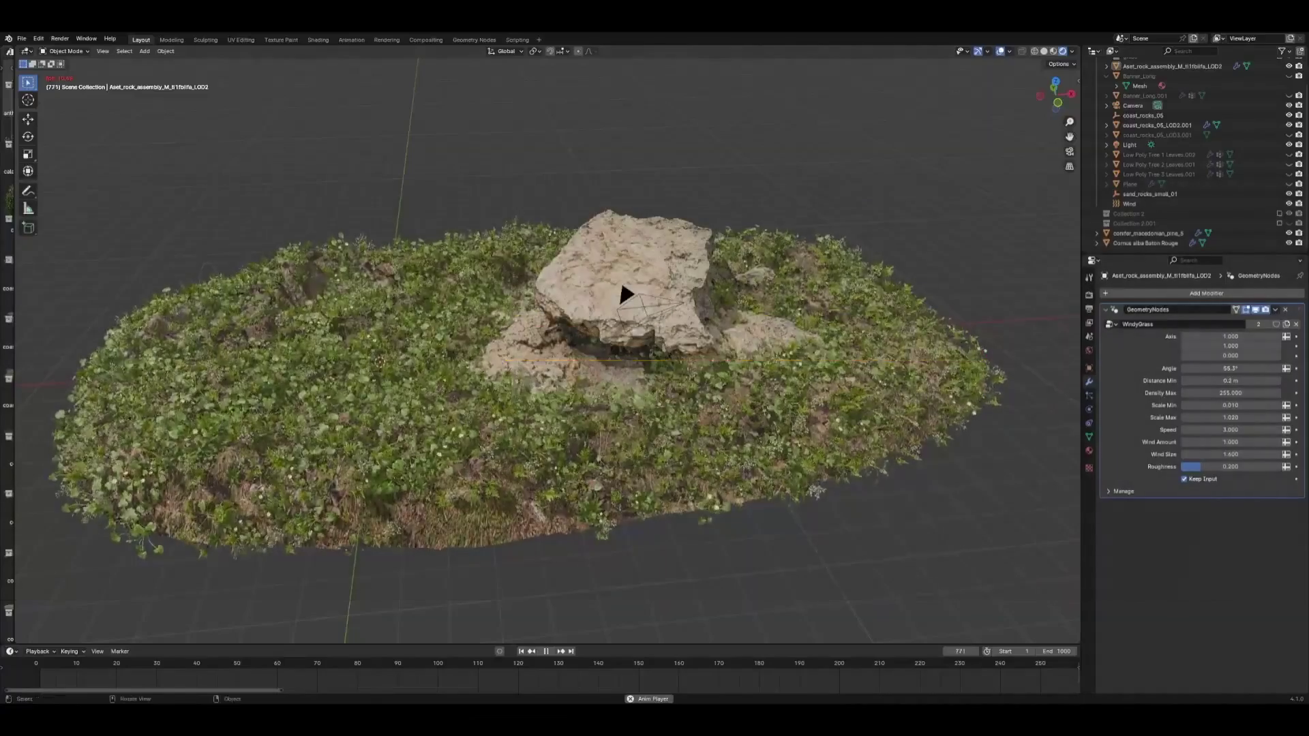
pyautogui.moveTo(538, 382); pyautogui.dragTo(583, 391, button='middle')
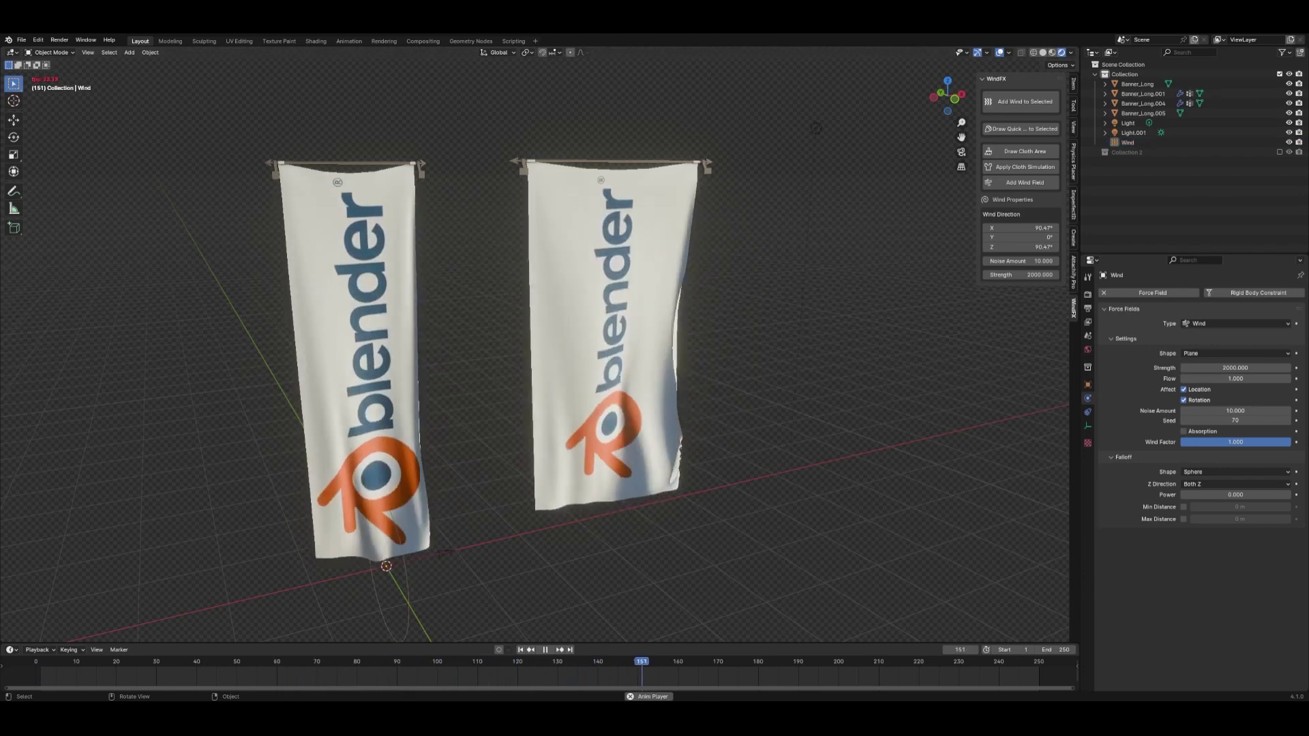
# - Add WindFX wind to the shrubs and Howea fern (sagging 0.720), then make the banners wind-blown cloth
pyautogui.click(984, 112)
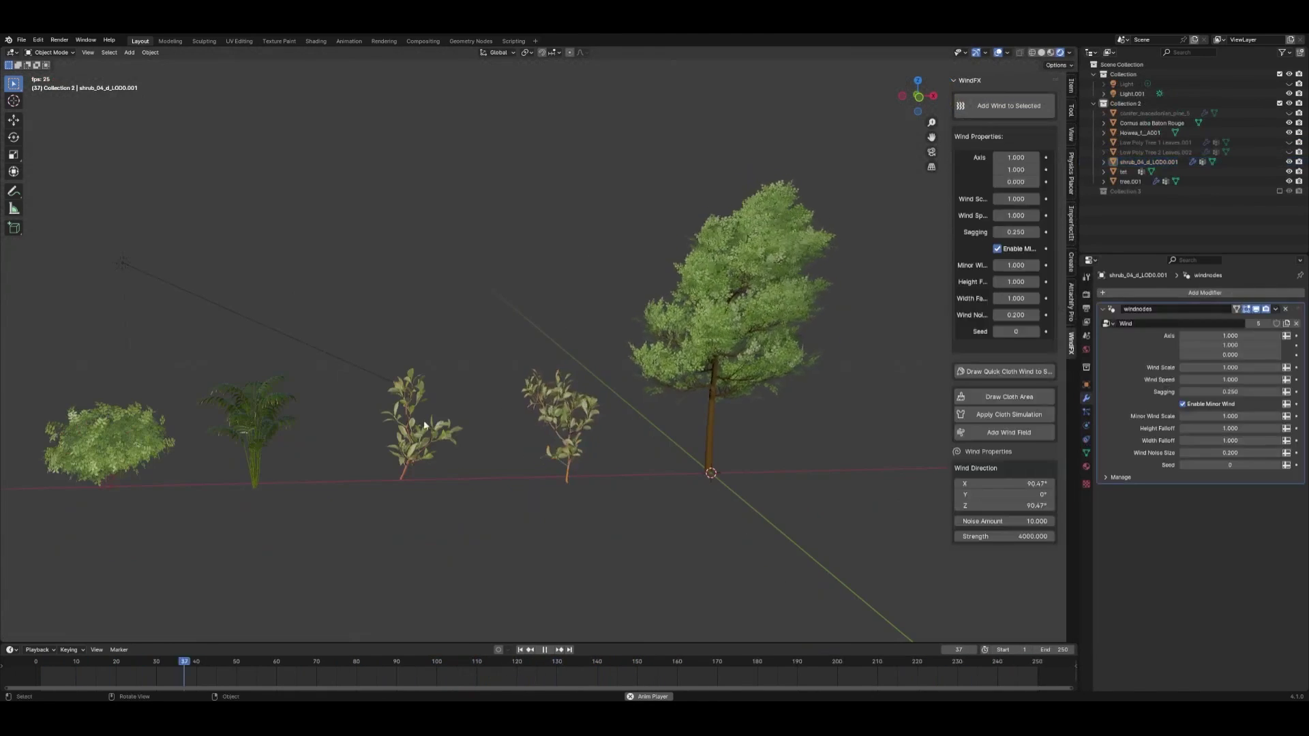
pyautogui.click(424, 426)
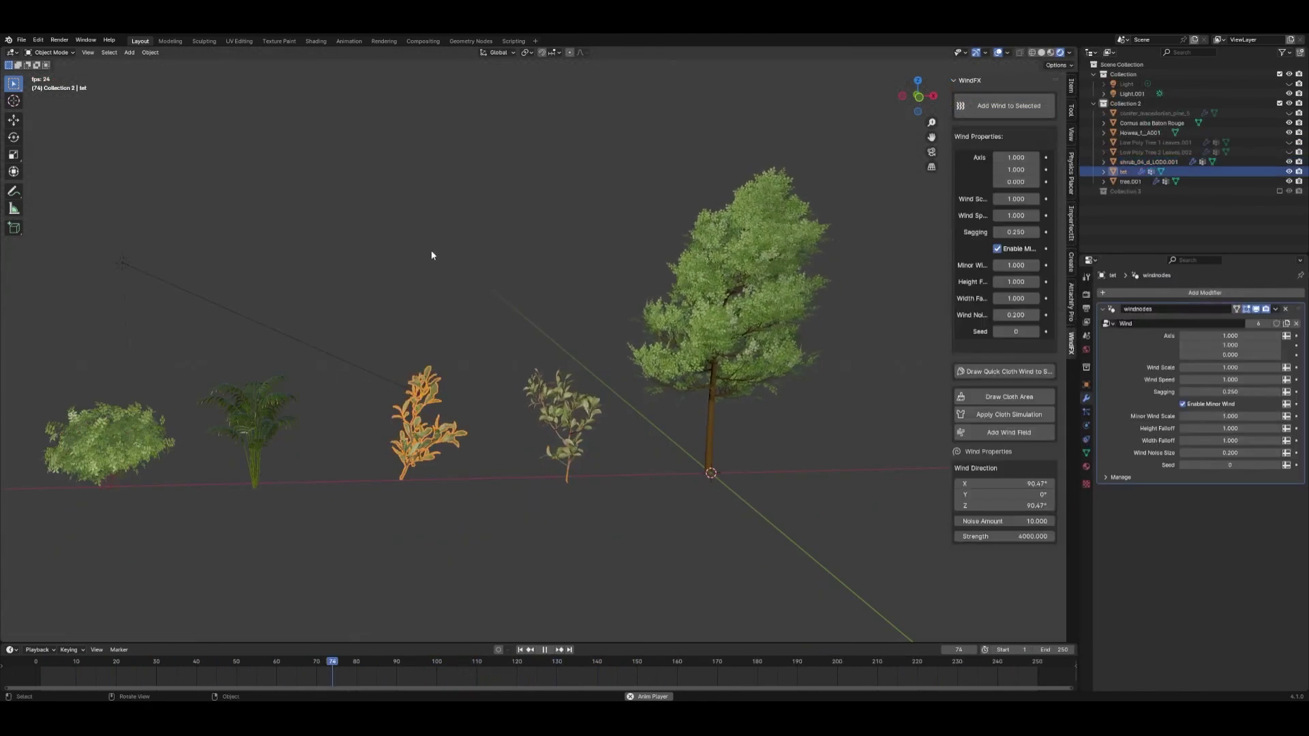
pyautogui.click(259, 429)
pyautogui.click(1009, 106)
pyautogui.moveTo(1016, 231); pyautogui.dragTo(1043, 232)
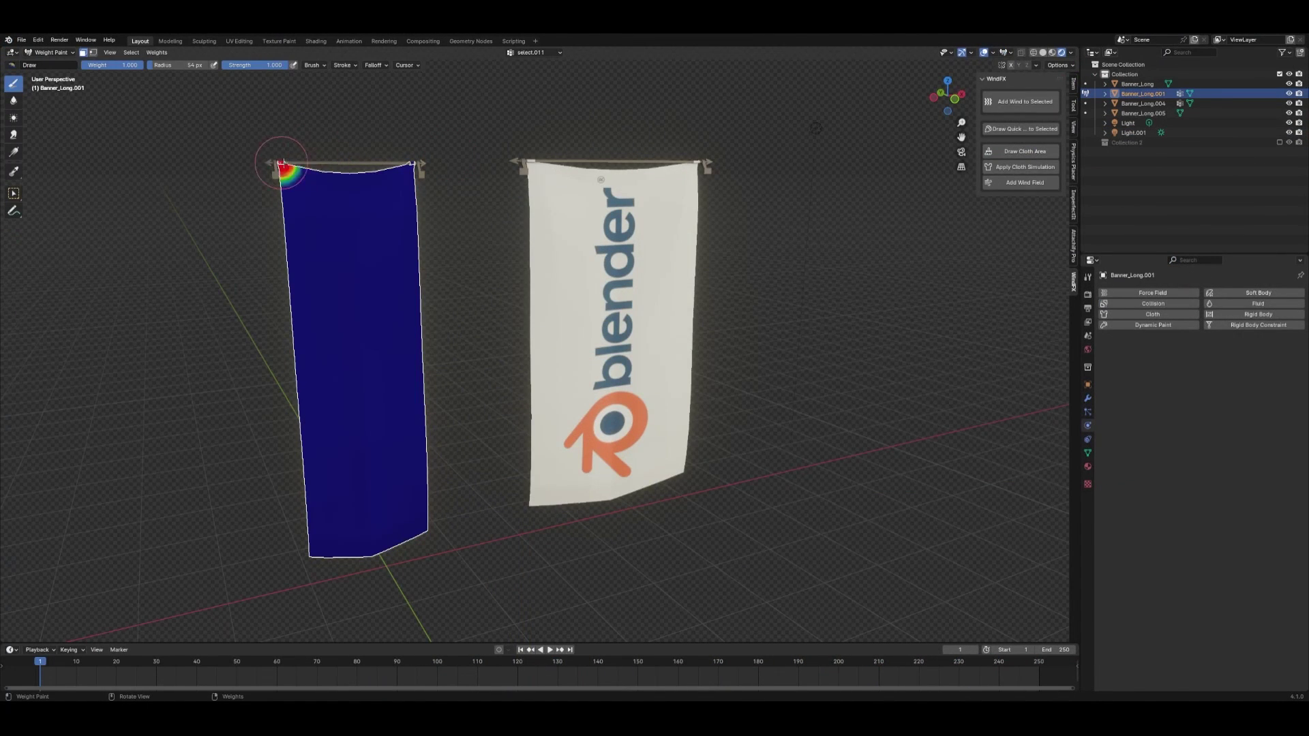
pyautogui.click(1012, 169)
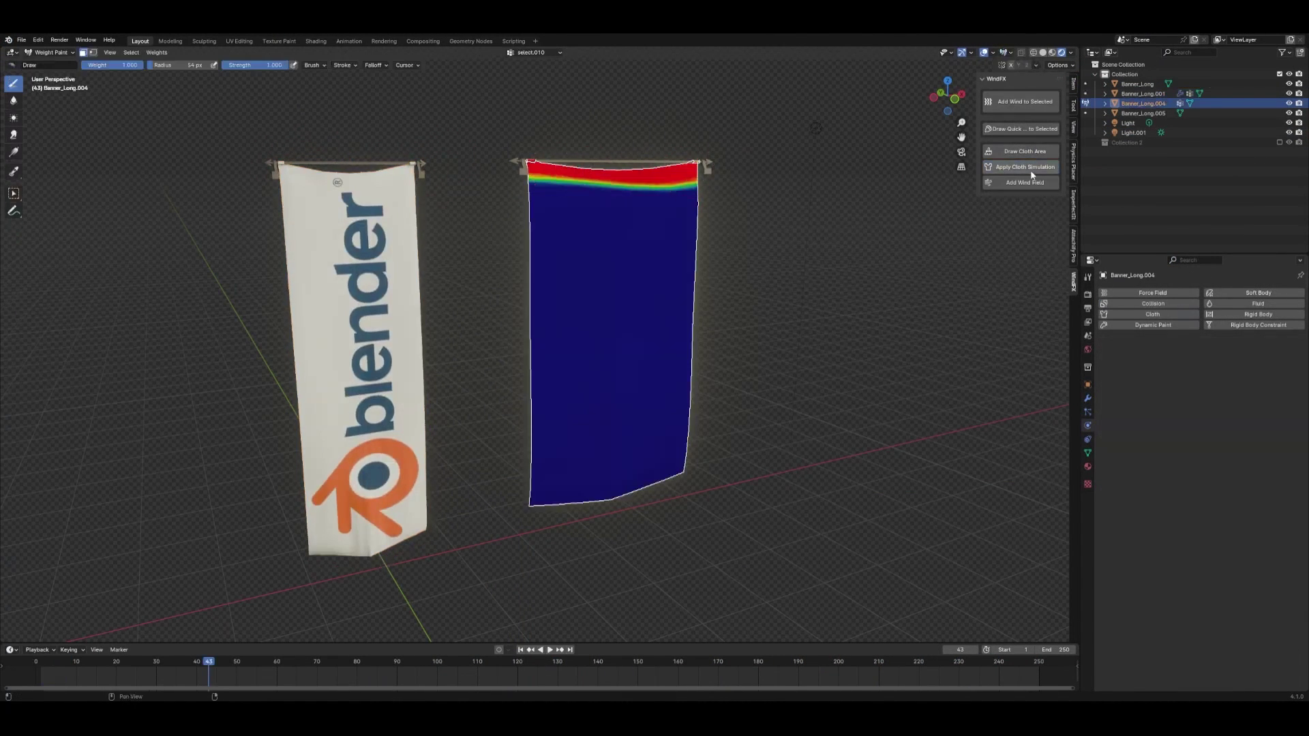
pyautogui.click(1025, 182)
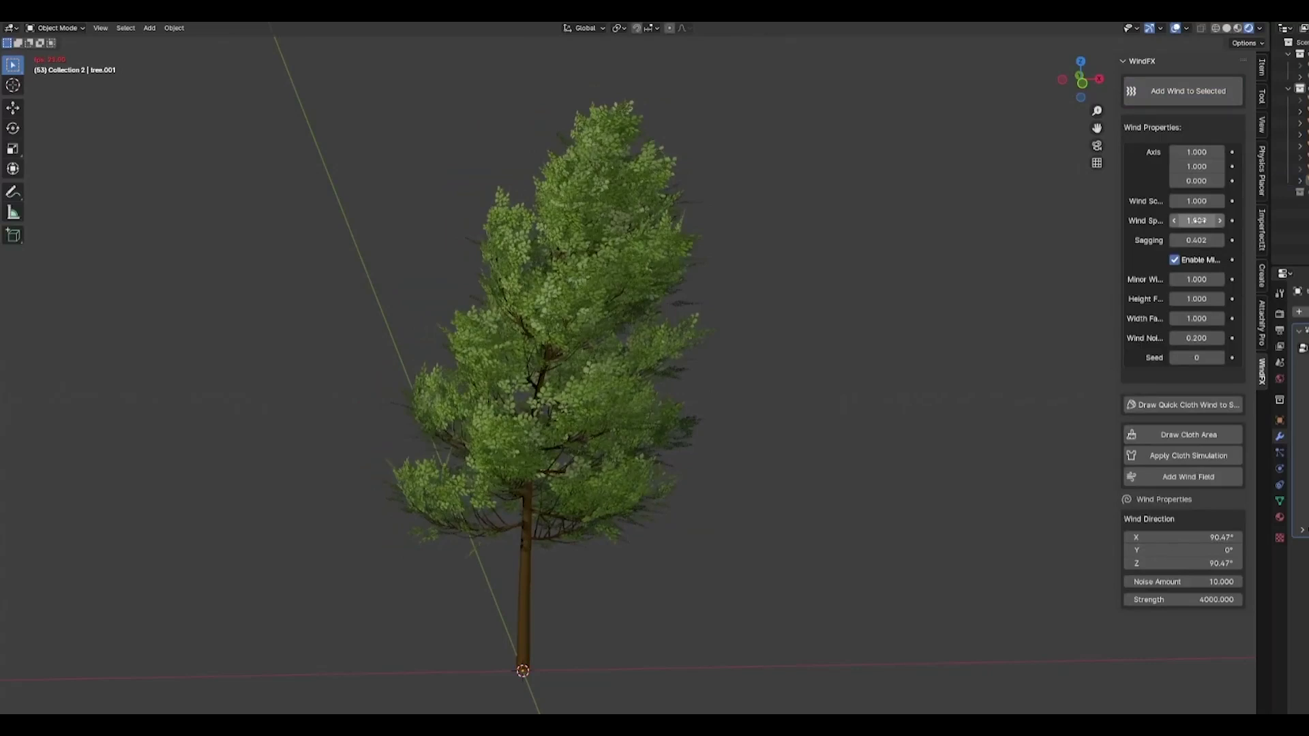
# - Increase the tree's sagging and raise the Cornus alba shrub's wind speed to 3
pyautogui.moveTo(1196, 240); pyautogui.dragTo(1220, 220)
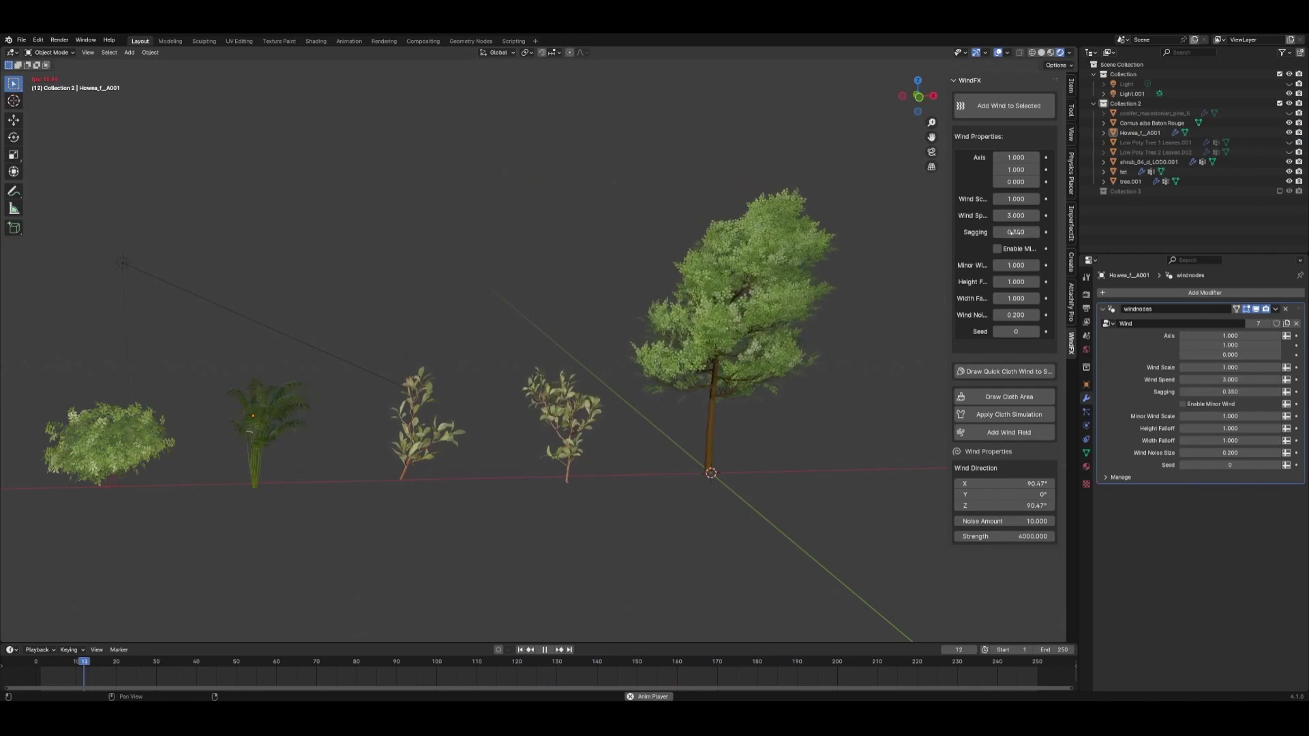
pyautogui.click(1152, 123)
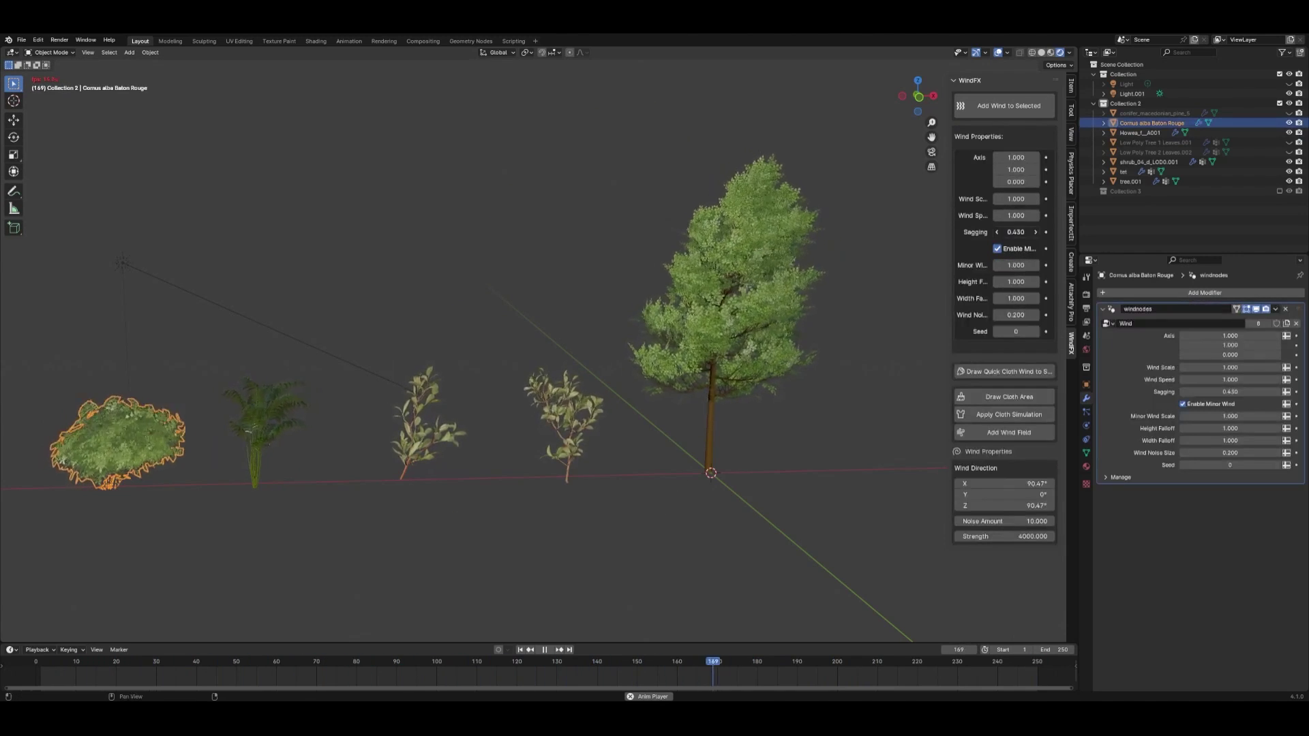
pyautogui.moveTo(1015, 215); pyautogui.dragTo(1043, 216)
pyautogui.click(468, 171)
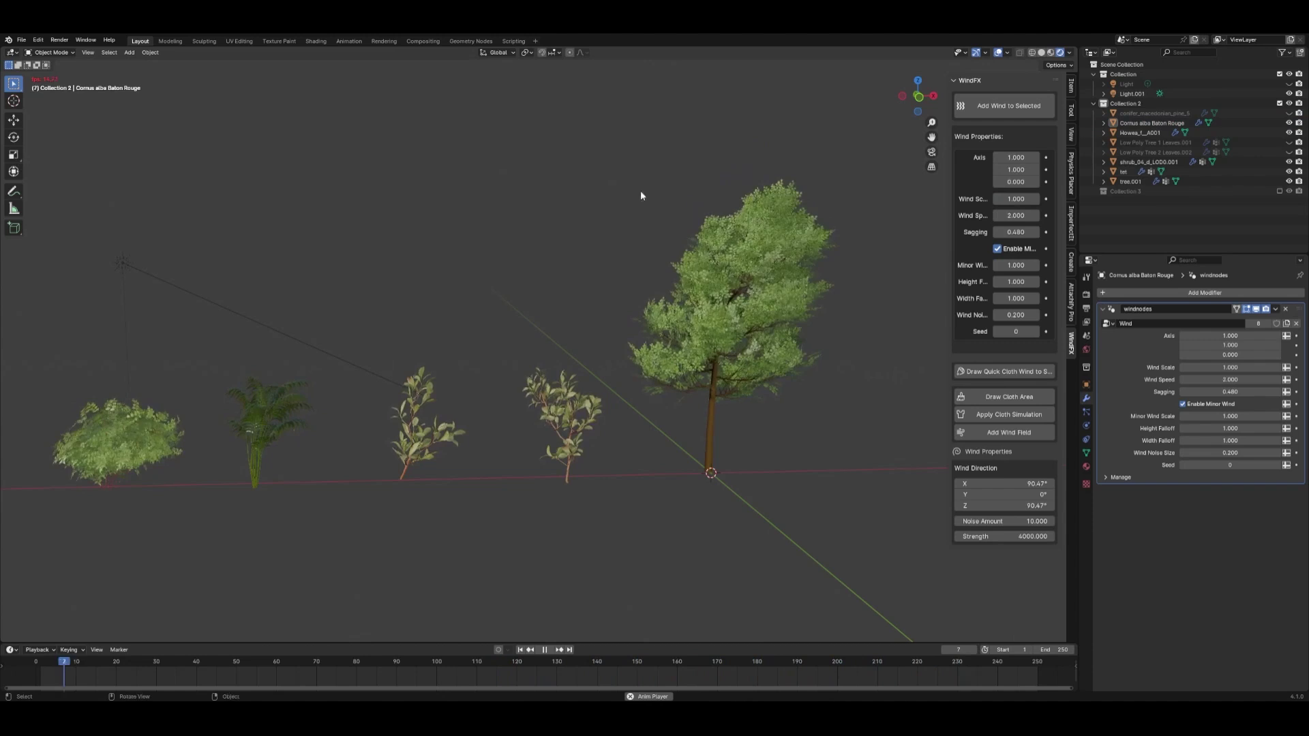
pyautogui.moveTo(825, 247); pyautogui.dragTo(811, 286, button='middle')
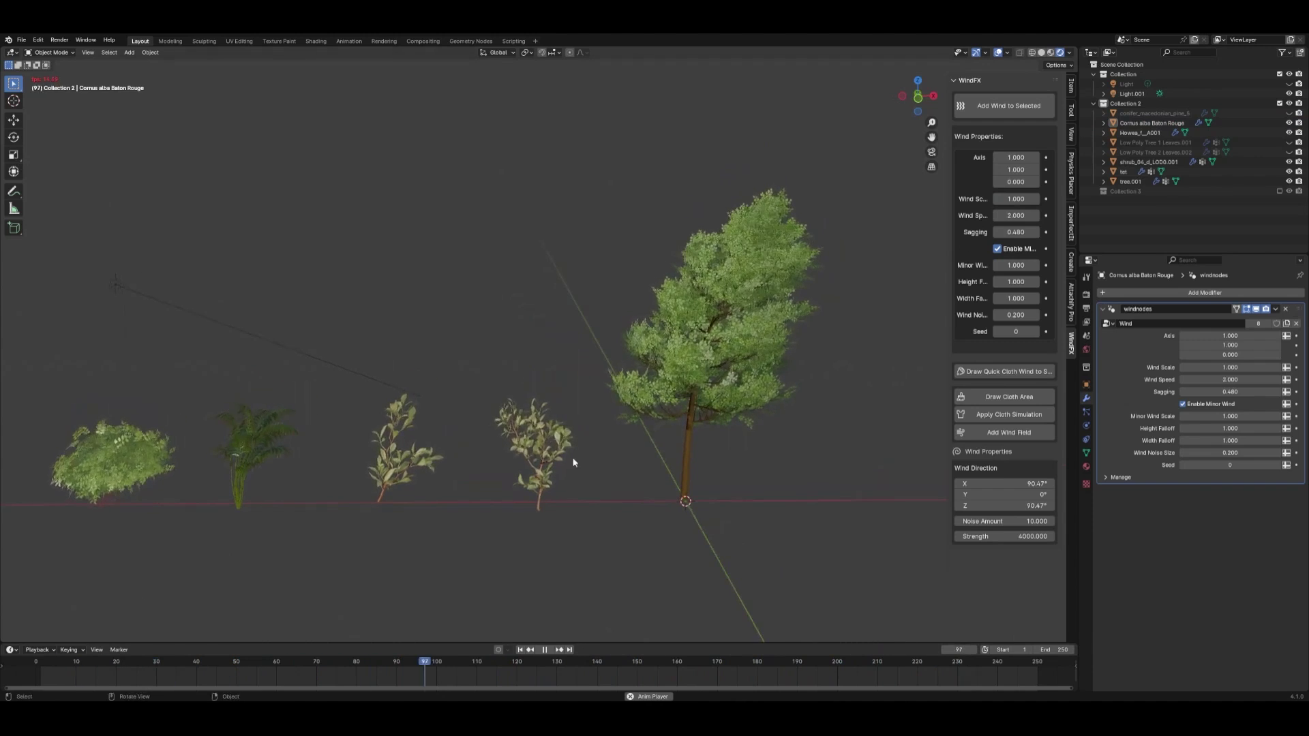
# - Raise tet's sagging from 0.430 to 0.840 and lower another shrub's minor wind to 0.590
pyautogui.click(1123, 172)
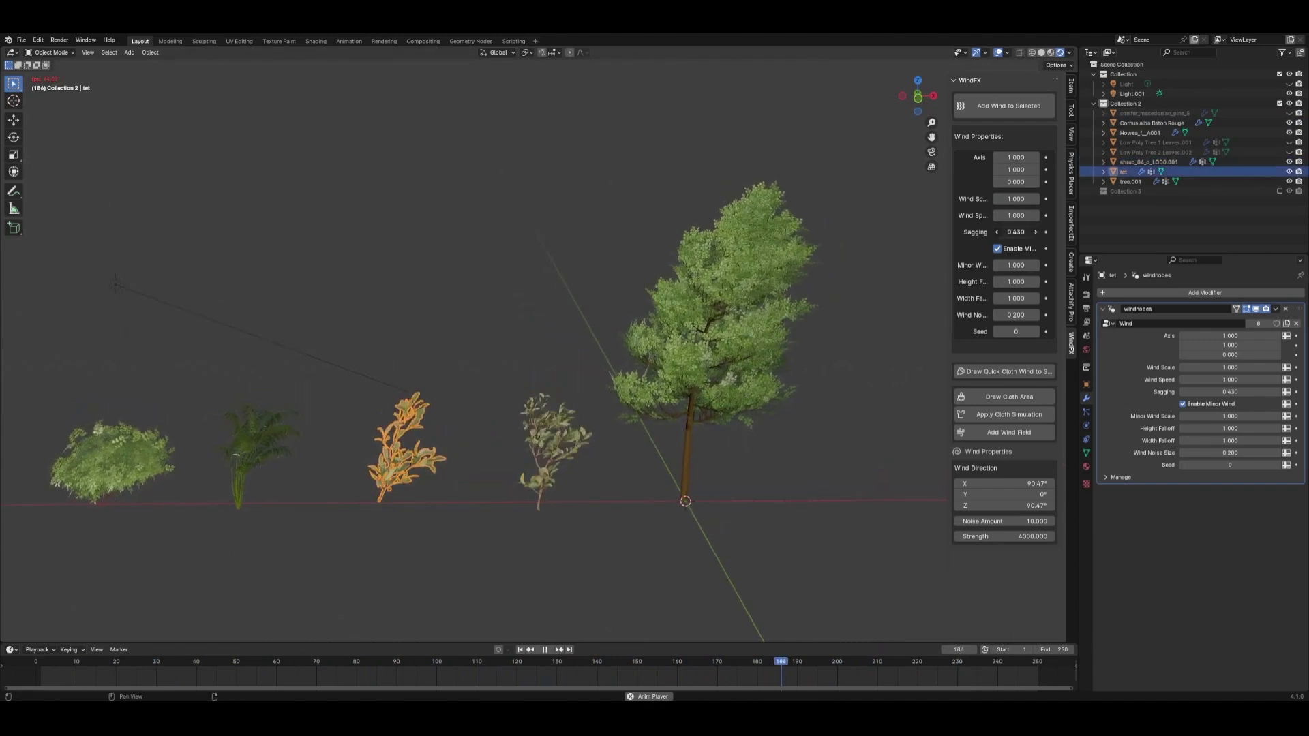
pyautogui.click(547, 450)
pyautogui.moveTo(1016, 232); pyautogui.dragTo(992, 265)
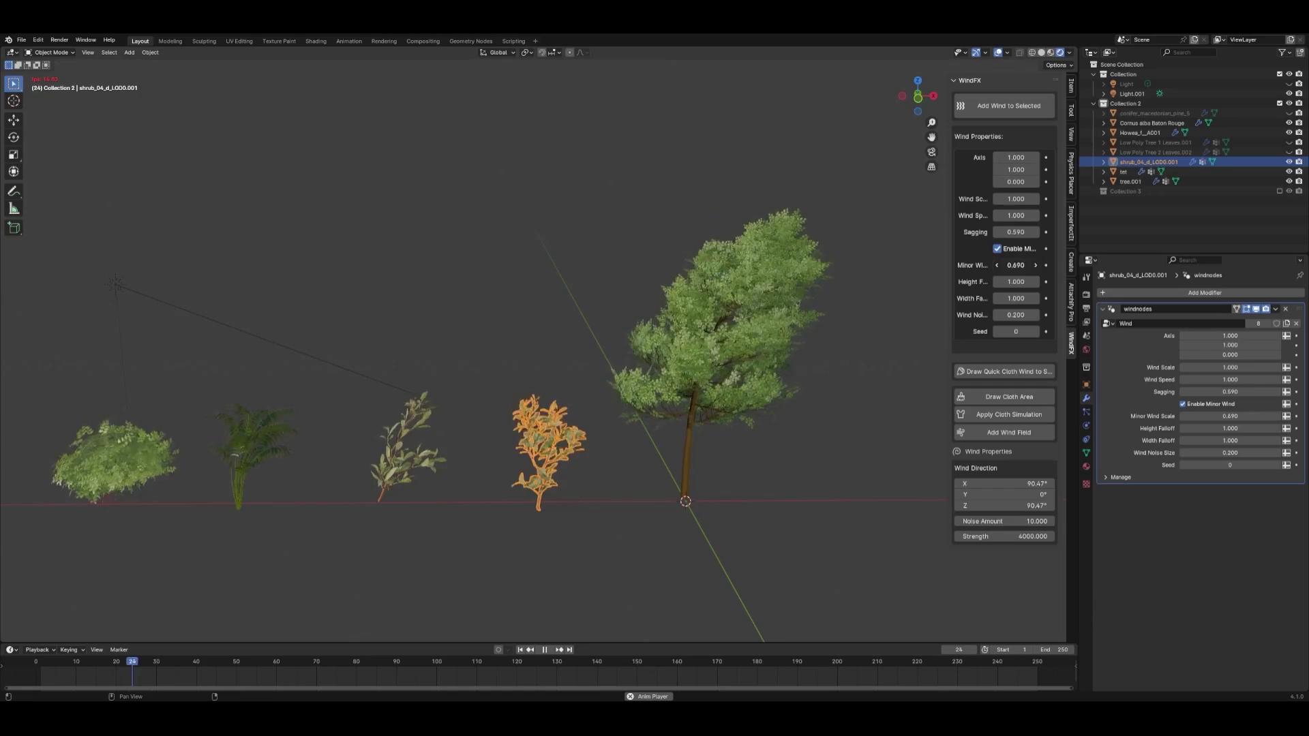
pyautogui.click(443, 440)
pyautogui.click(251, 450)
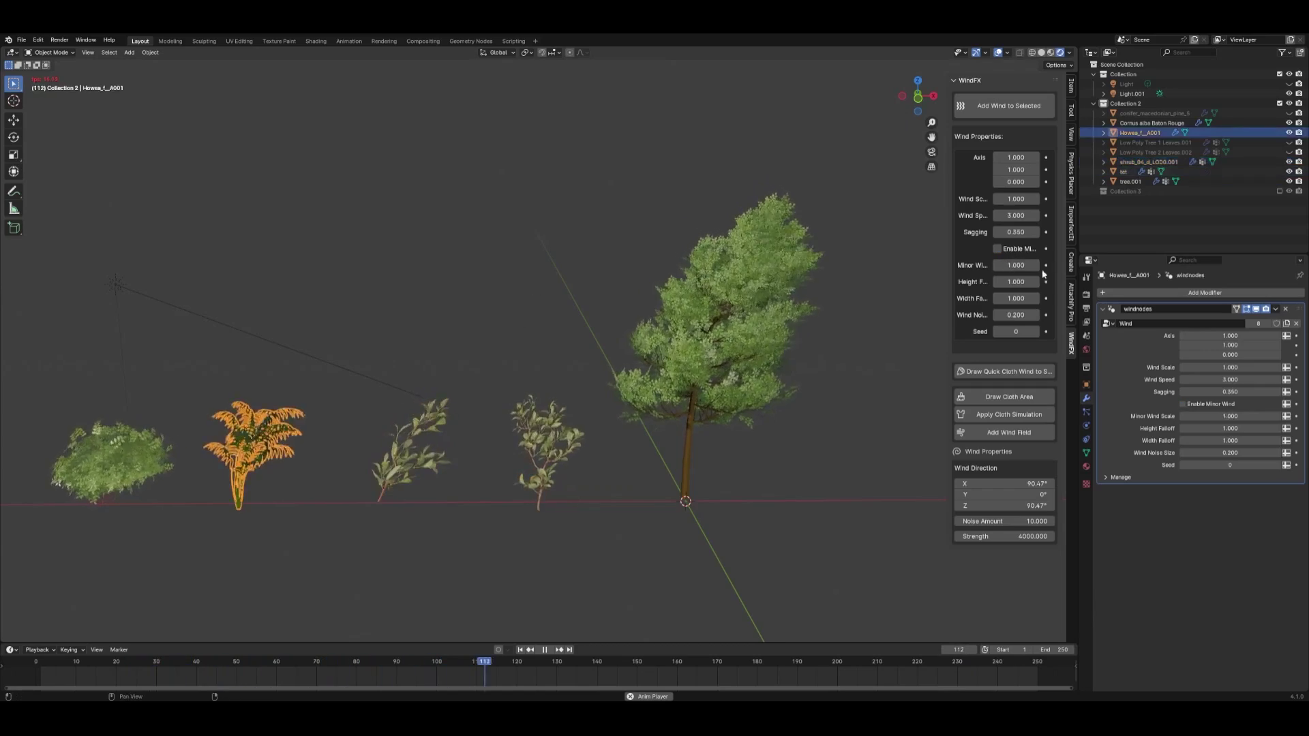
pyautogui.click(415, 283)
pyautogui.moveTo(416, 282); pyautogui.dragTo(625, 265, button='middle')
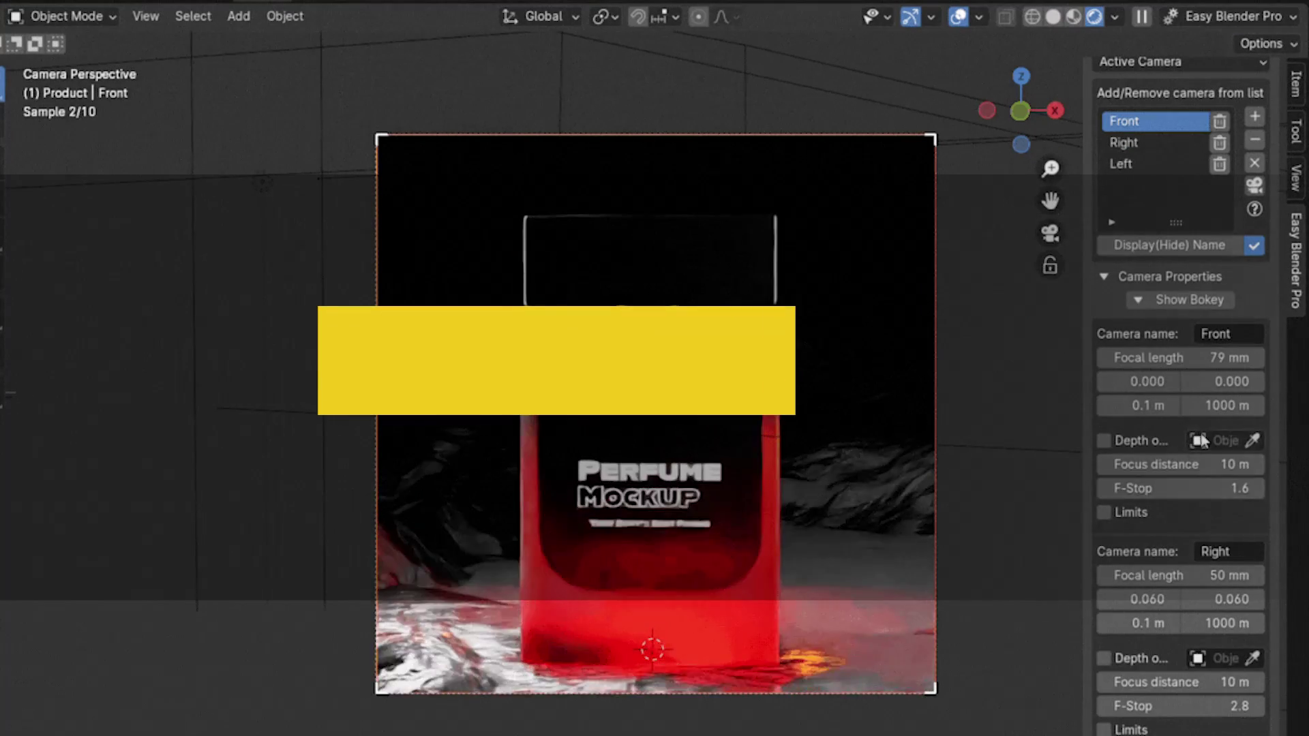
# - Set the Front camera's F-Stop to 2.7, add a Bevel modifier to the cube, and open a light's colour picker
pyautogui.moveTo(1180, 488); pyautogui.dragTo(1220, 494)
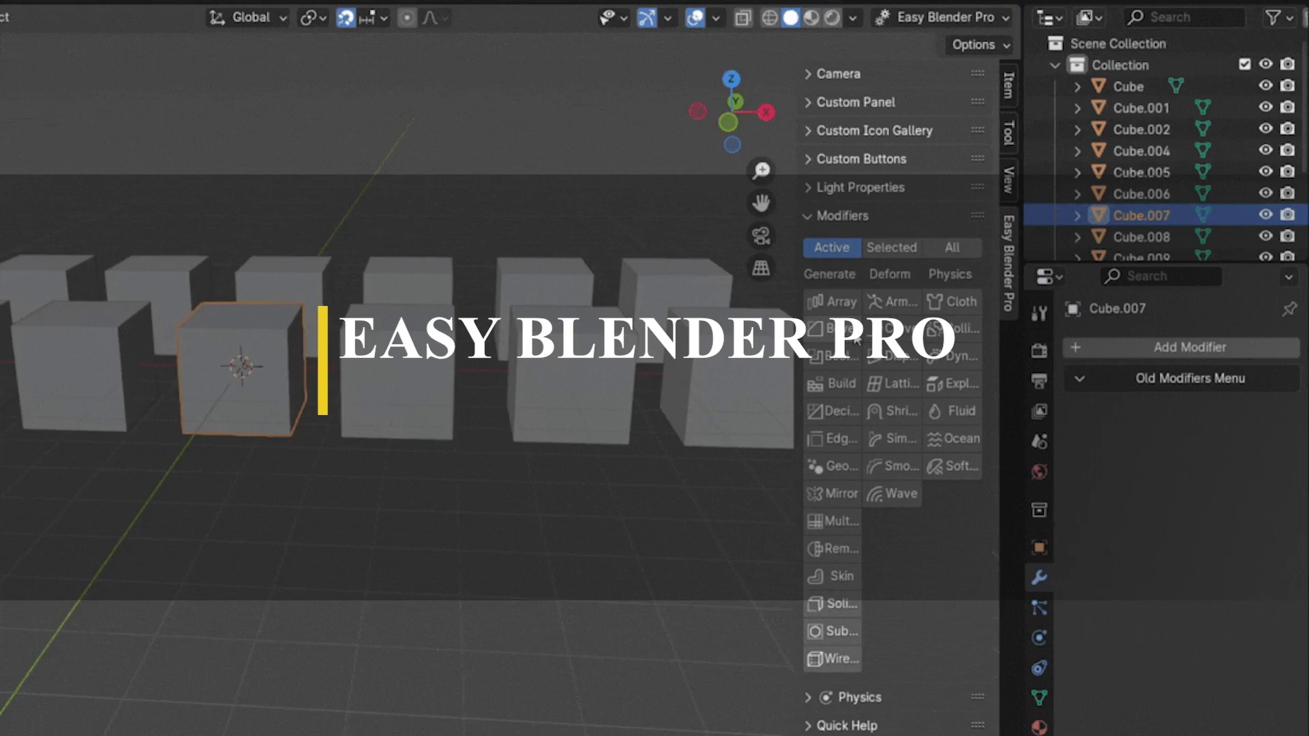
pyautogui.click(832, 329)
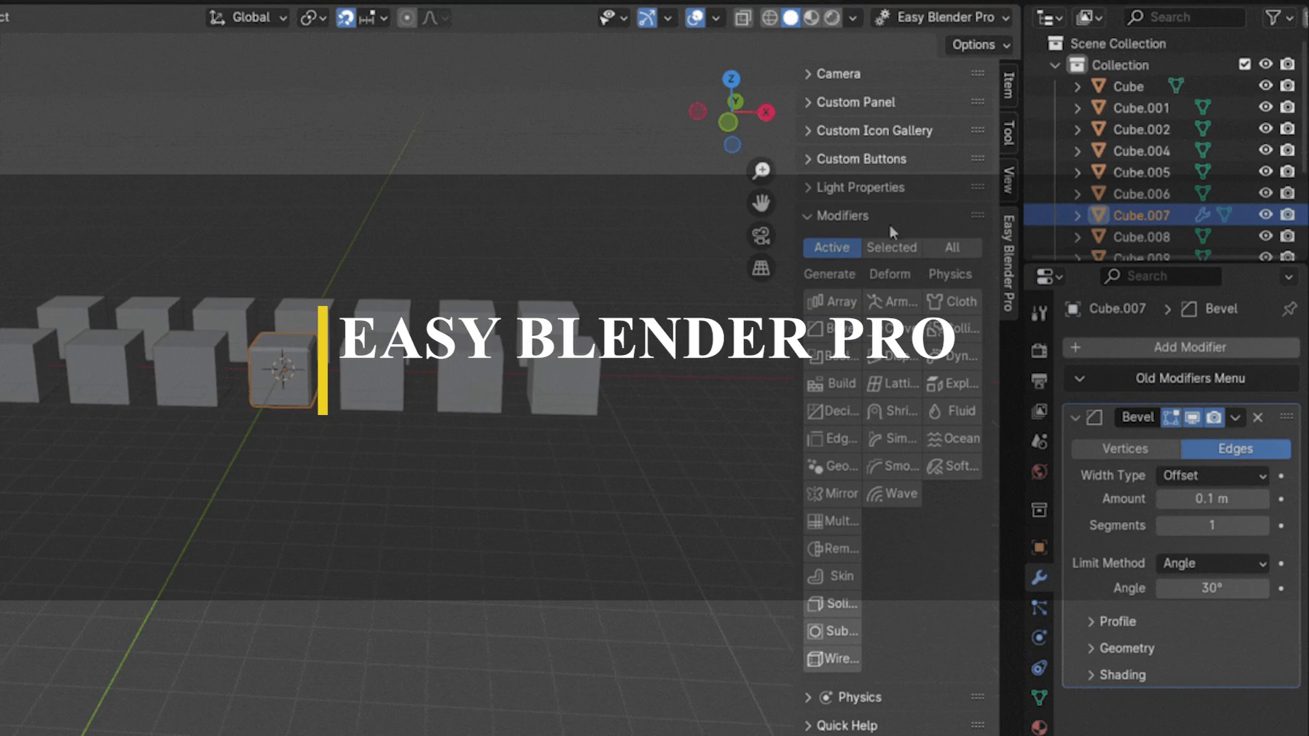
pyautogui.press('a')
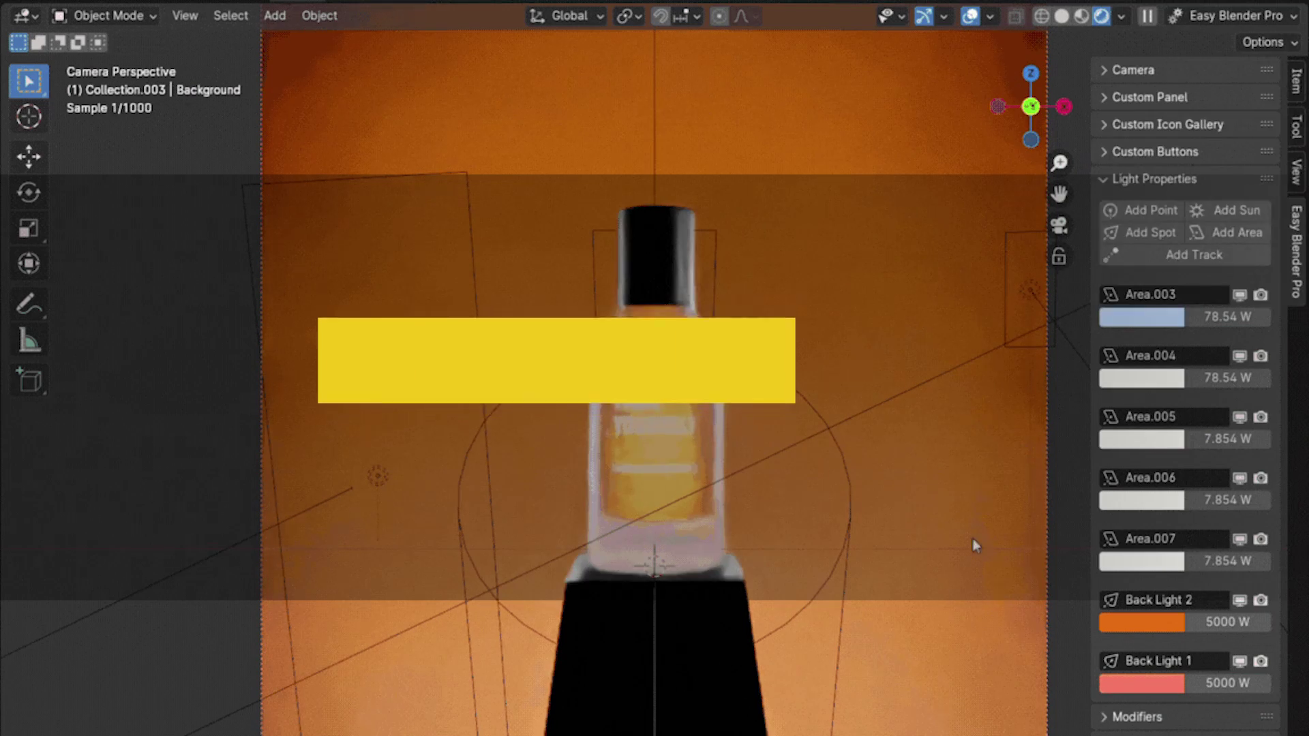
pyautogui.click(1142, 377)
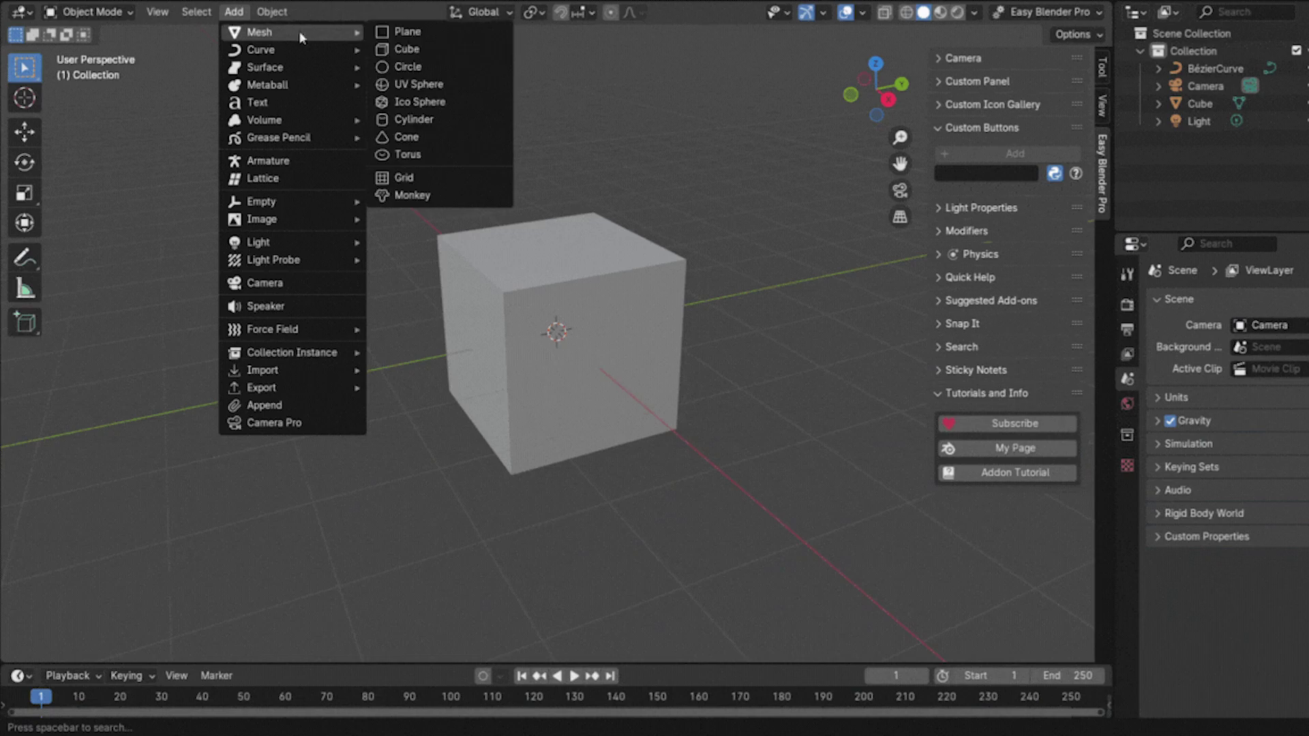
# - Copy the Add > Mesh command into Custom Buttons and rename the new button starting with 'A'
pyautogui.rightClick(380, 129)
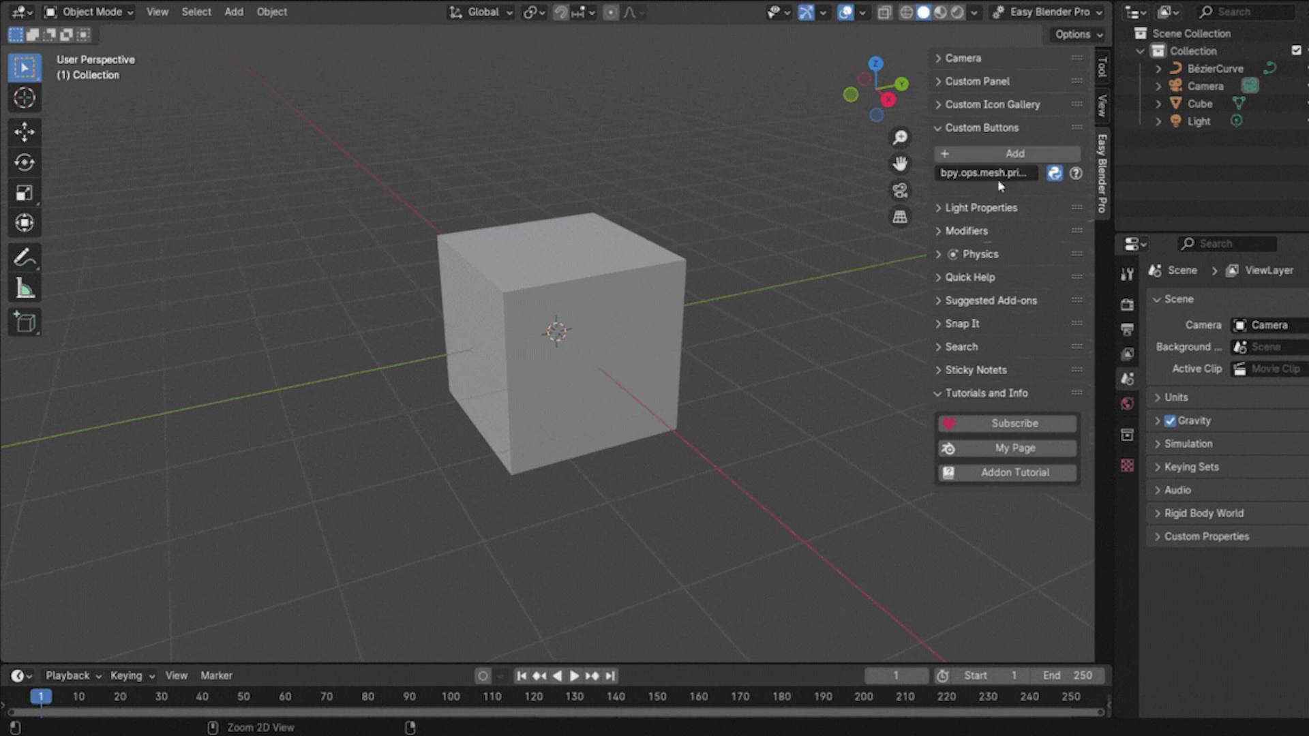
pyautogui.click(1015, 154)
pyautogui.click(983, 217)
pyautogui.write('A')
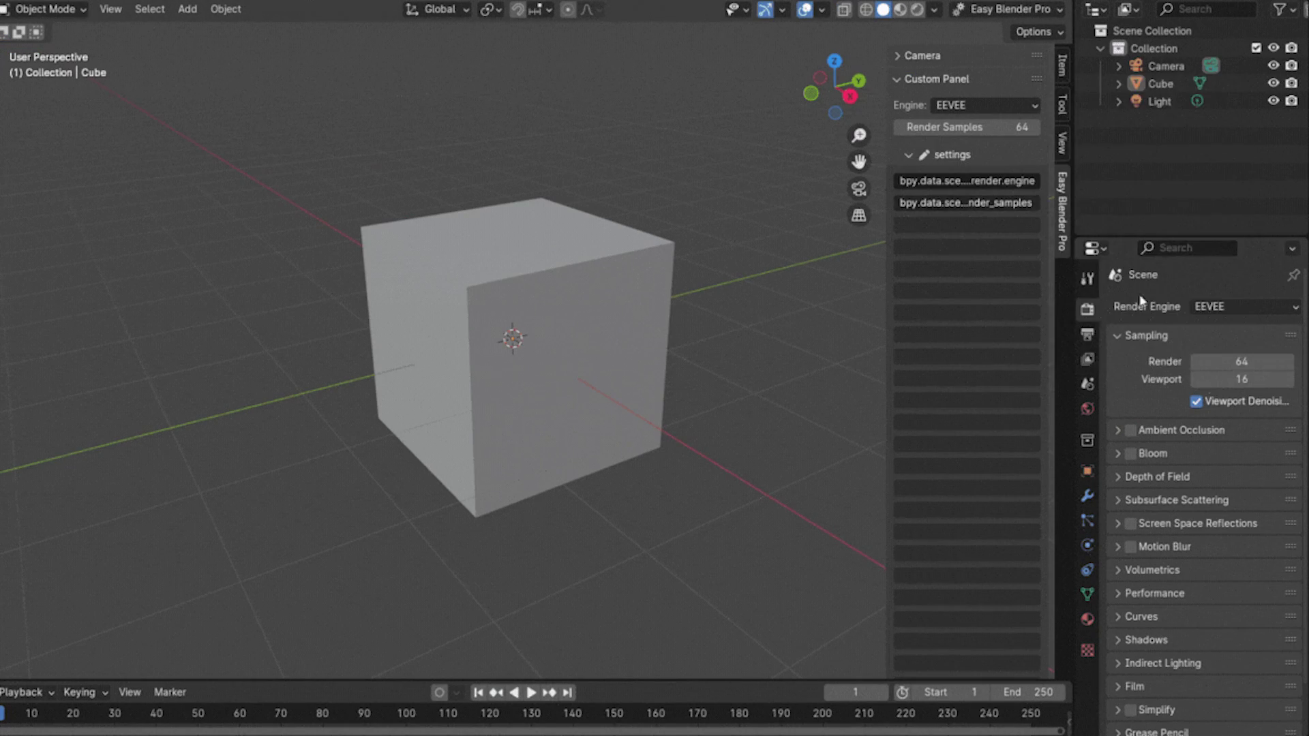
pyautogui.scroll(-2, 1181, 489)
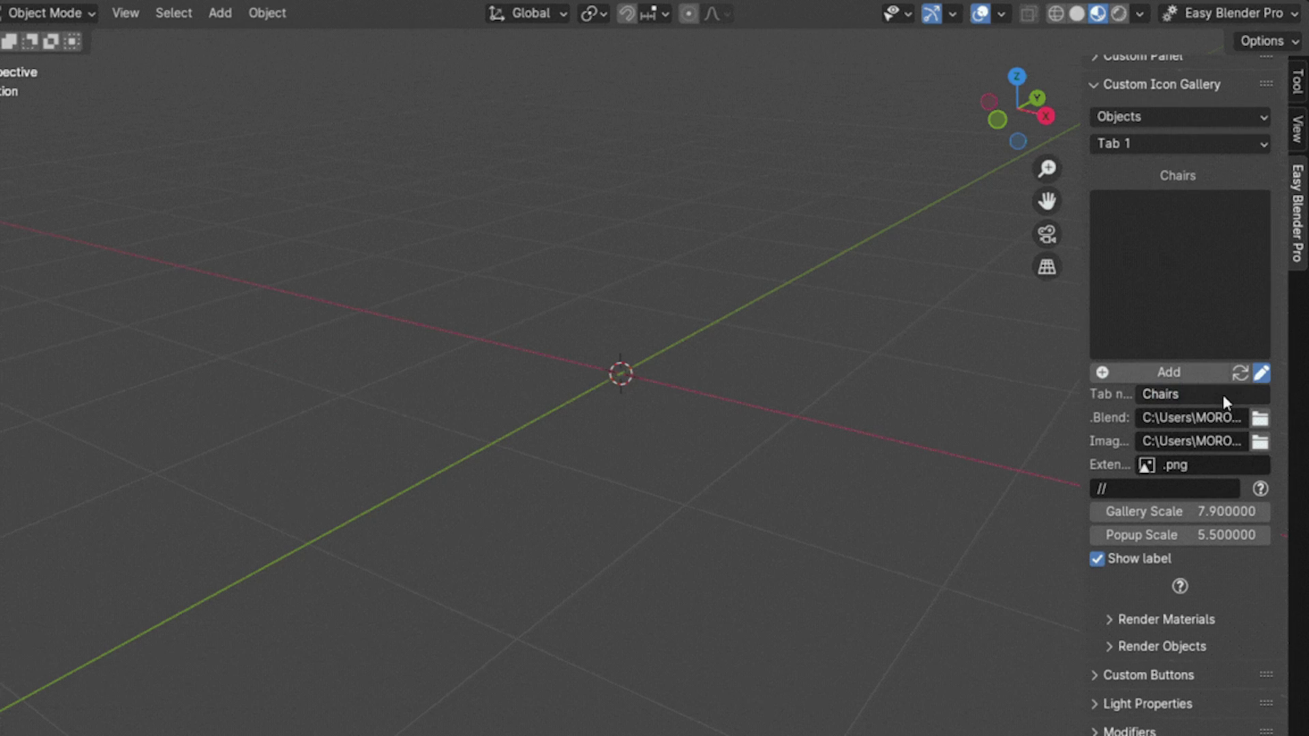
# - Refresh the Chairs gallery previews and apply the orange wood material to the floor
pyautogui.click(1240, 374)
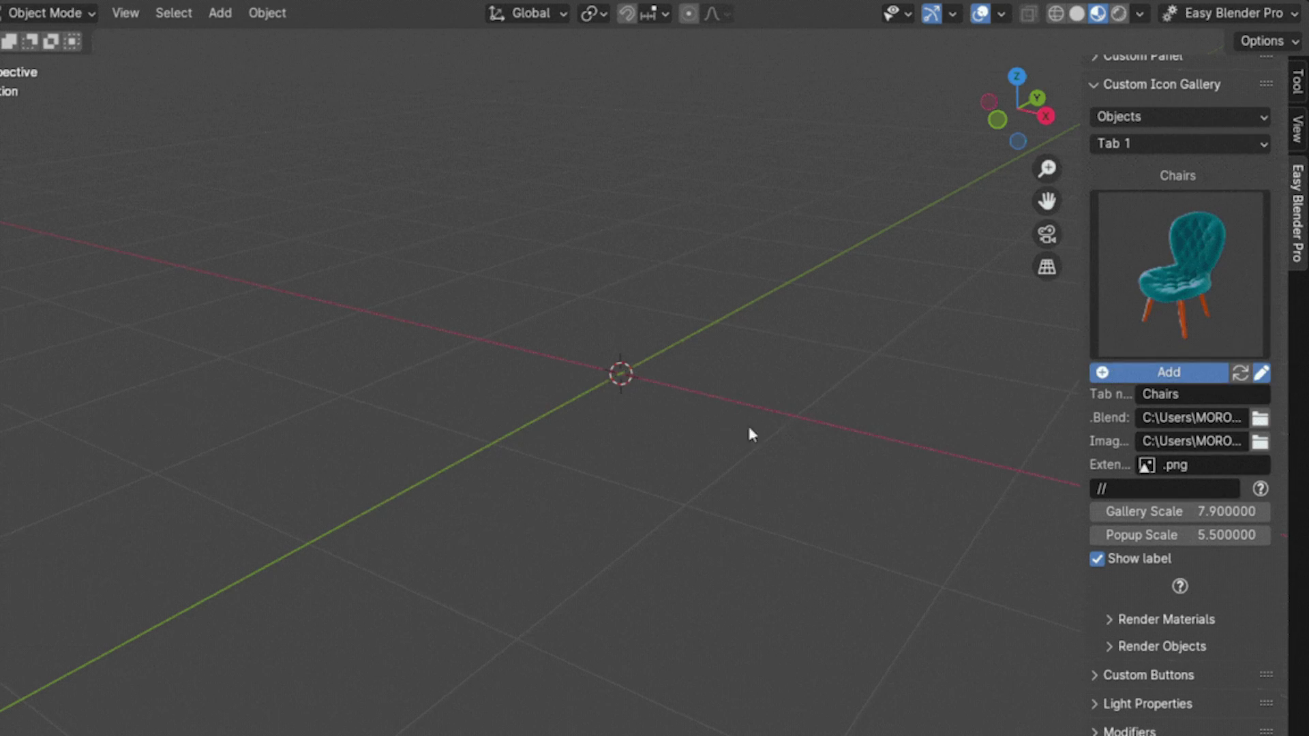
pyautogui.scroll(-1, 1147, 340)
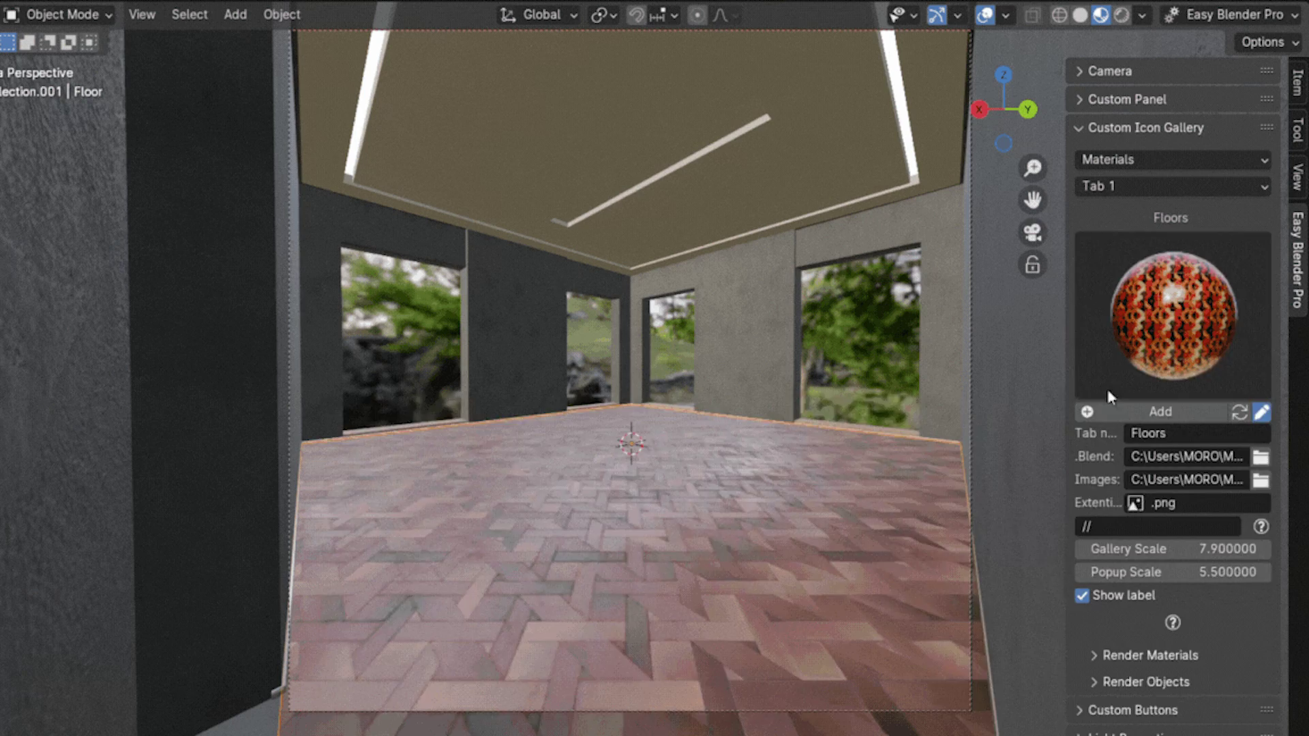
pyautogui.click(1108, 396)
pyautogui.scroll(-3, 701, 693)
pyautogui.click(503, 713)
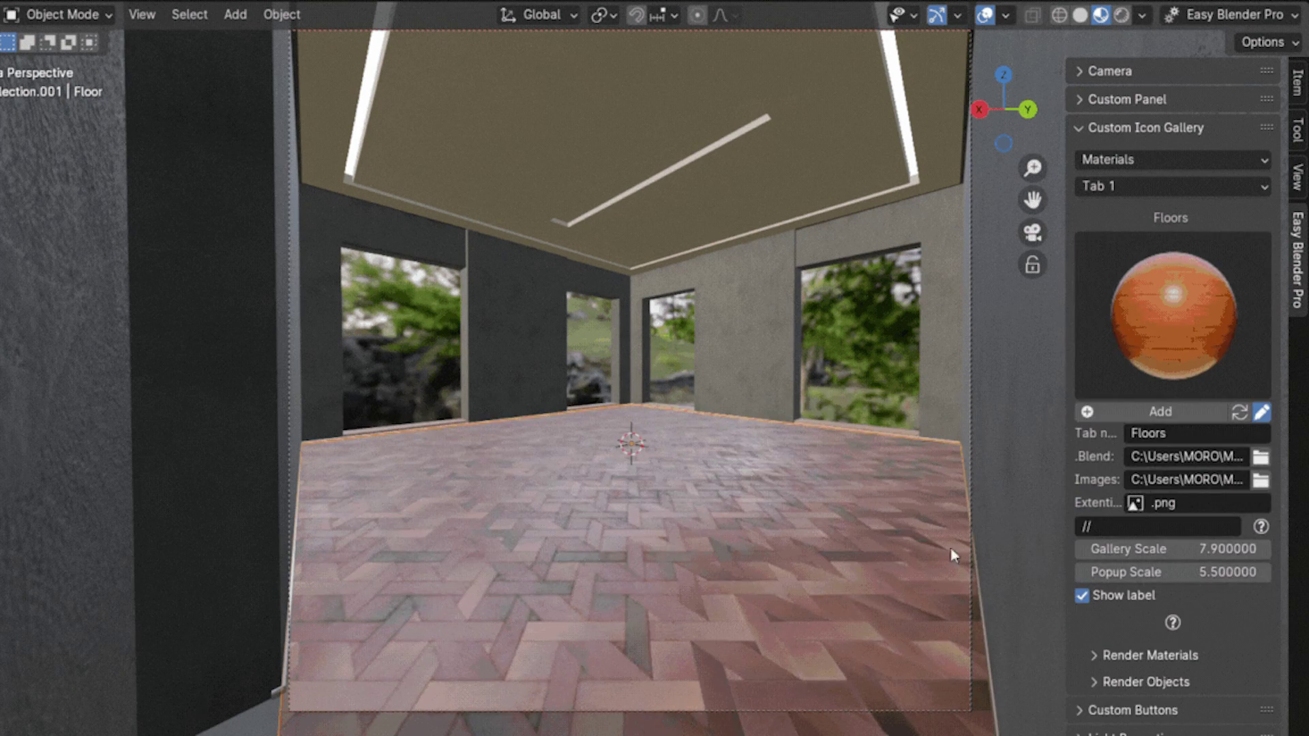
pyautogui.scroll(-2, 808, 535)
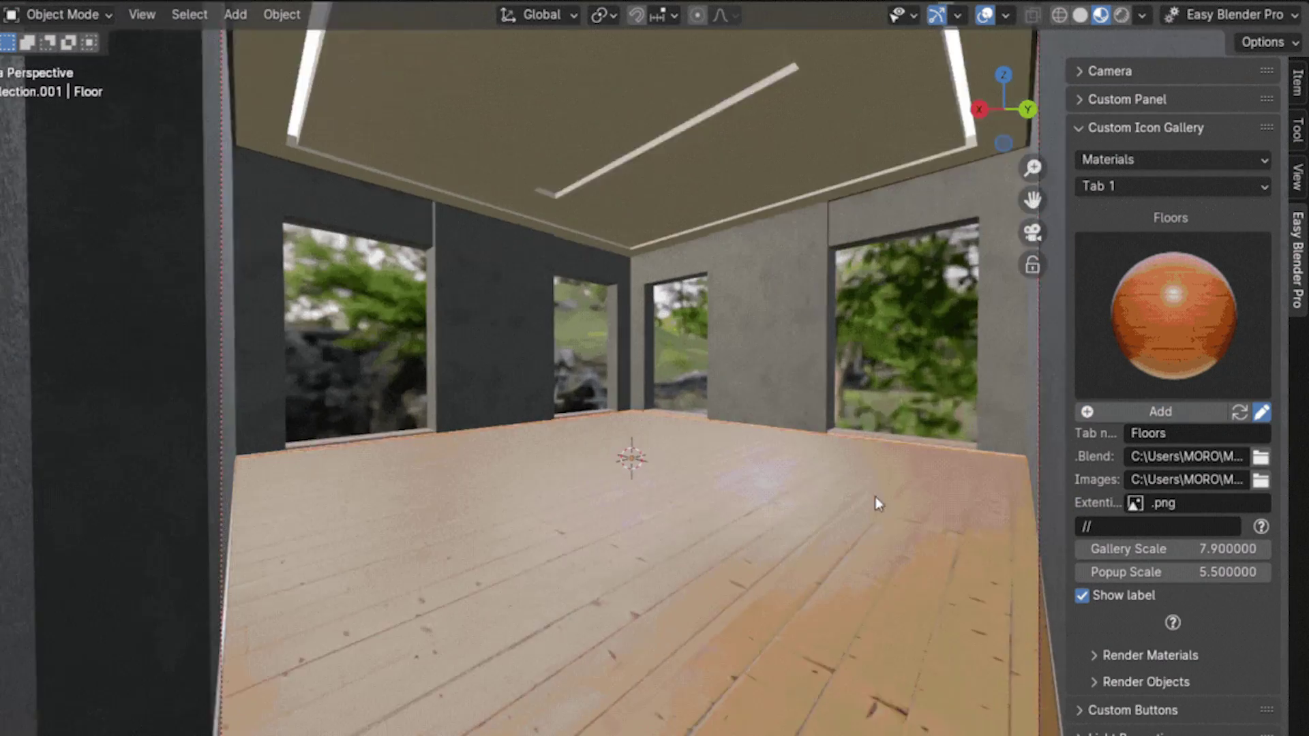
pyautogui.click(1118, 381)
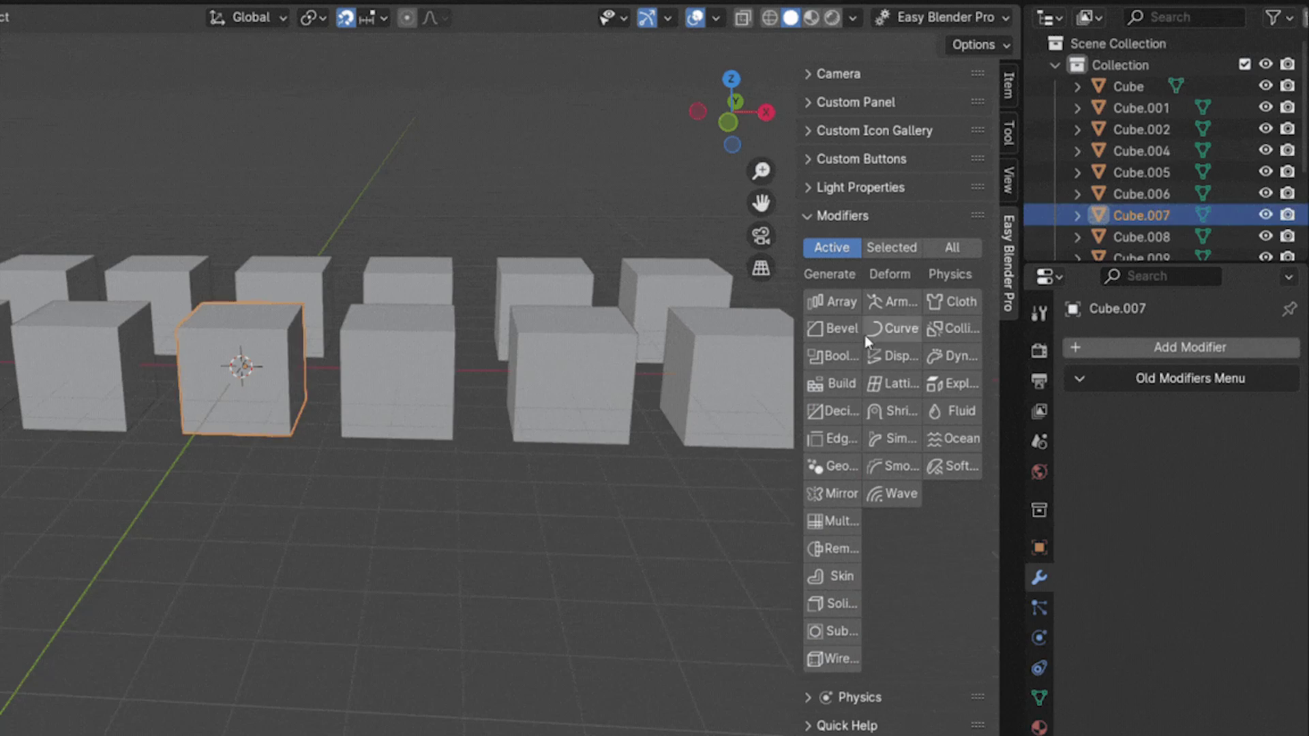
pyautogui.click(865, 334)
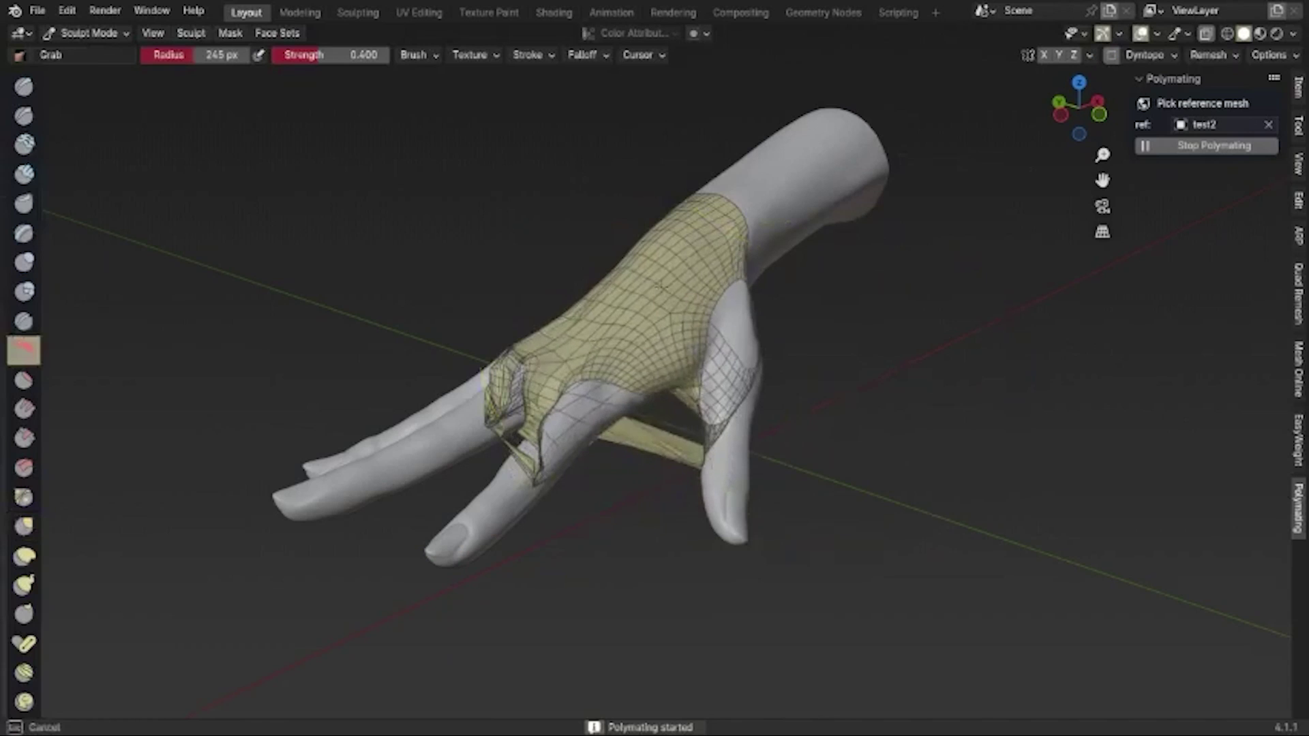
# - Orbit around the retopologized hand to view the palm, then zoom in on the grassy rock
pyautogui.moveTo(613, 409); pyautogui.dragTo(436, 572, button='middle')
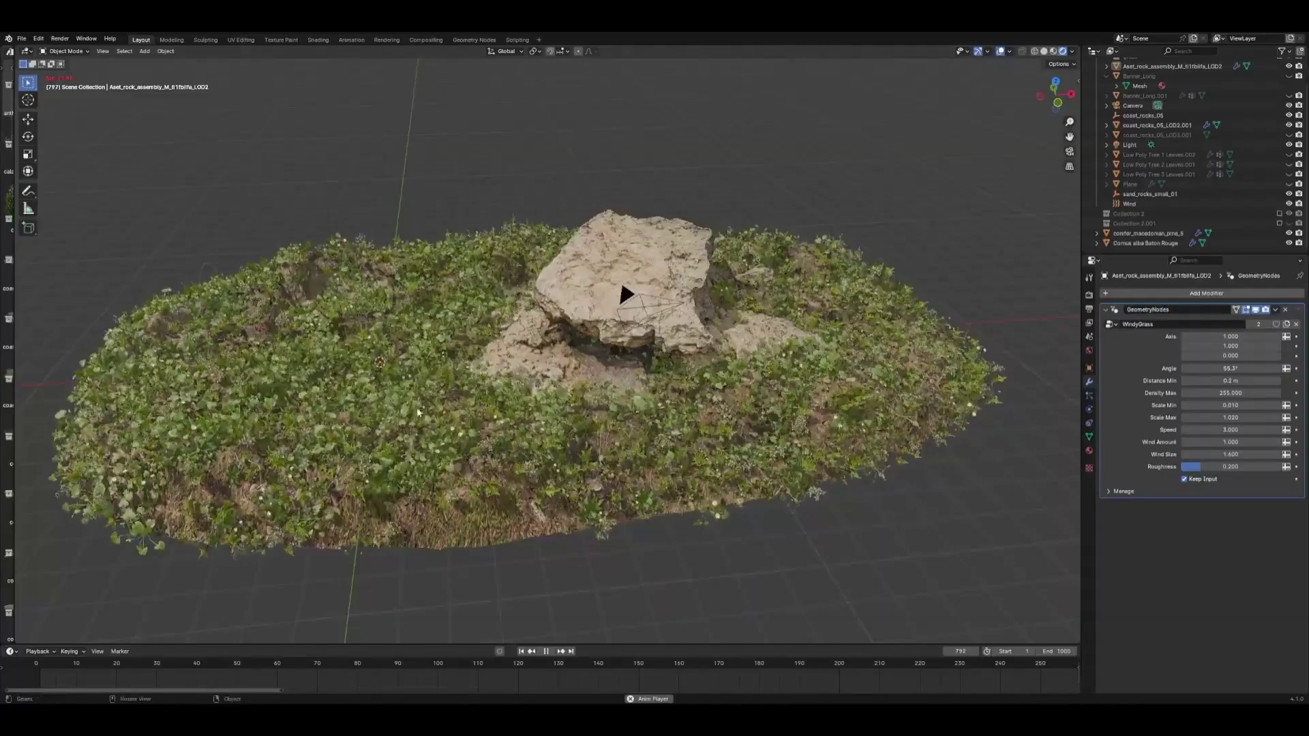
pyautogui.scroll(8, 575, 394)
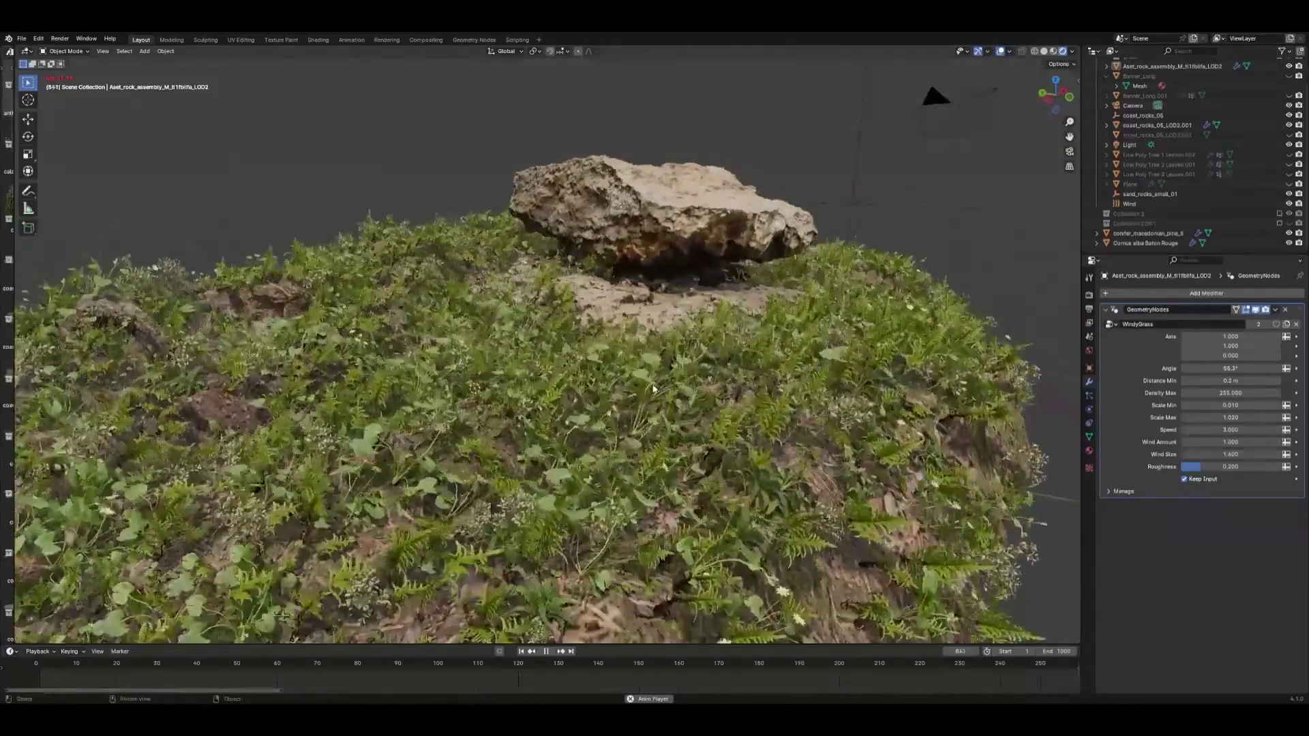